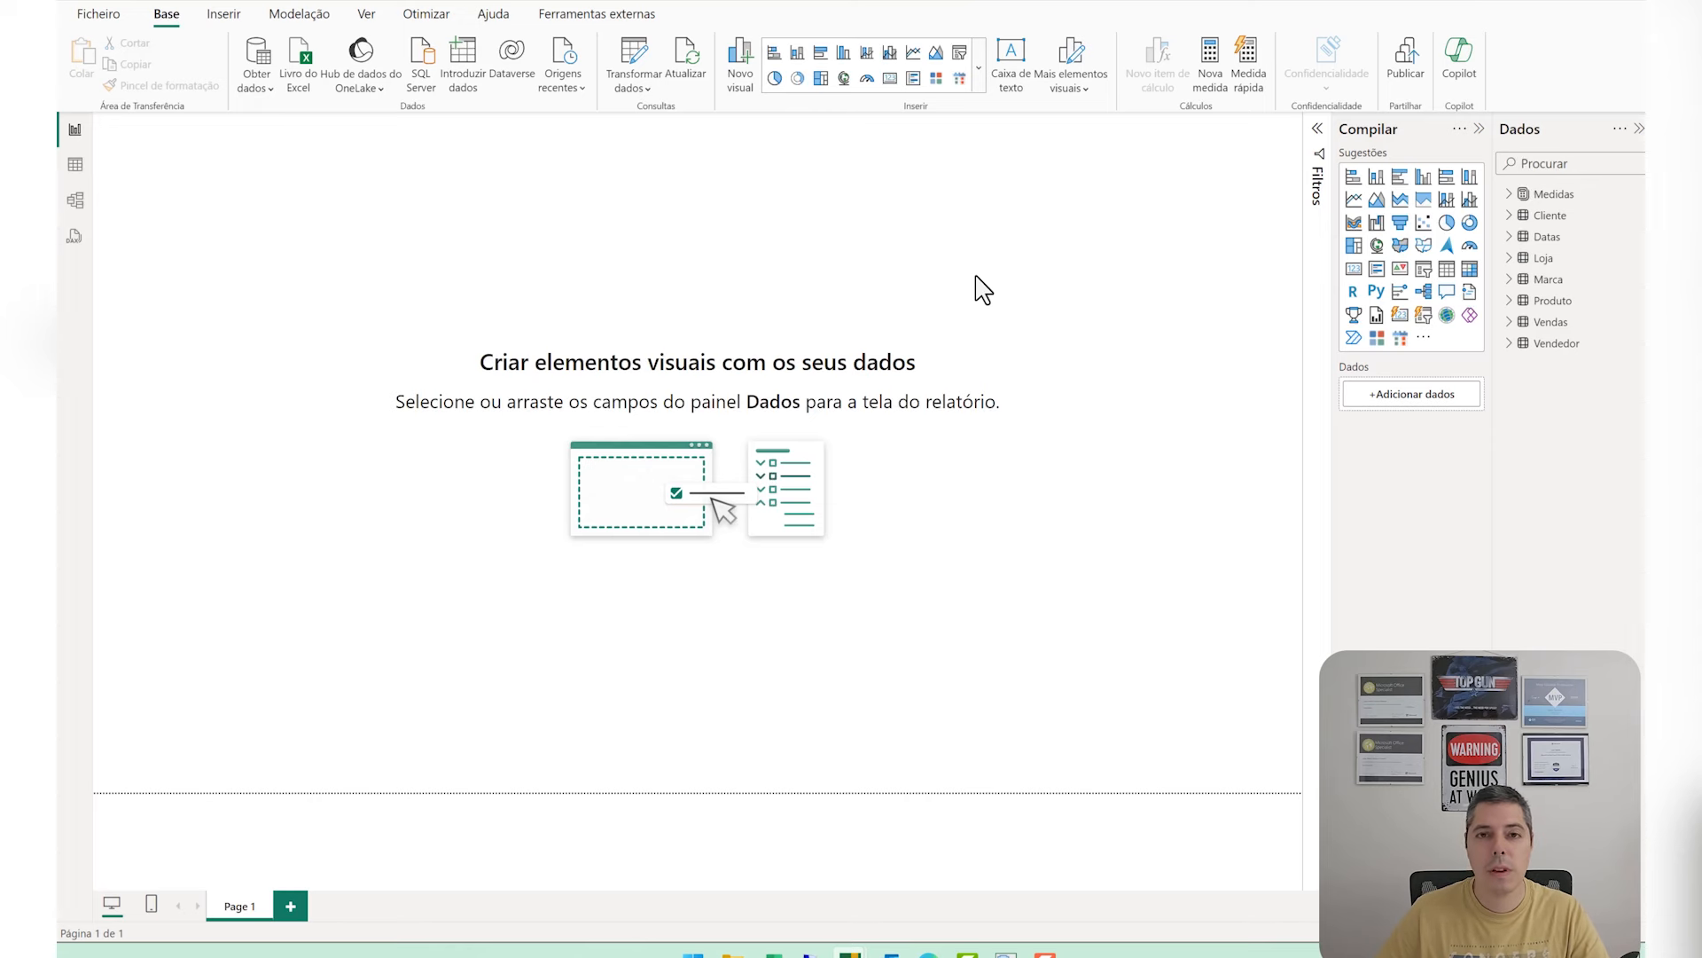
Examine the DAX formula of the Total de vendas measure in the Medidas table.
click(1509, 195)
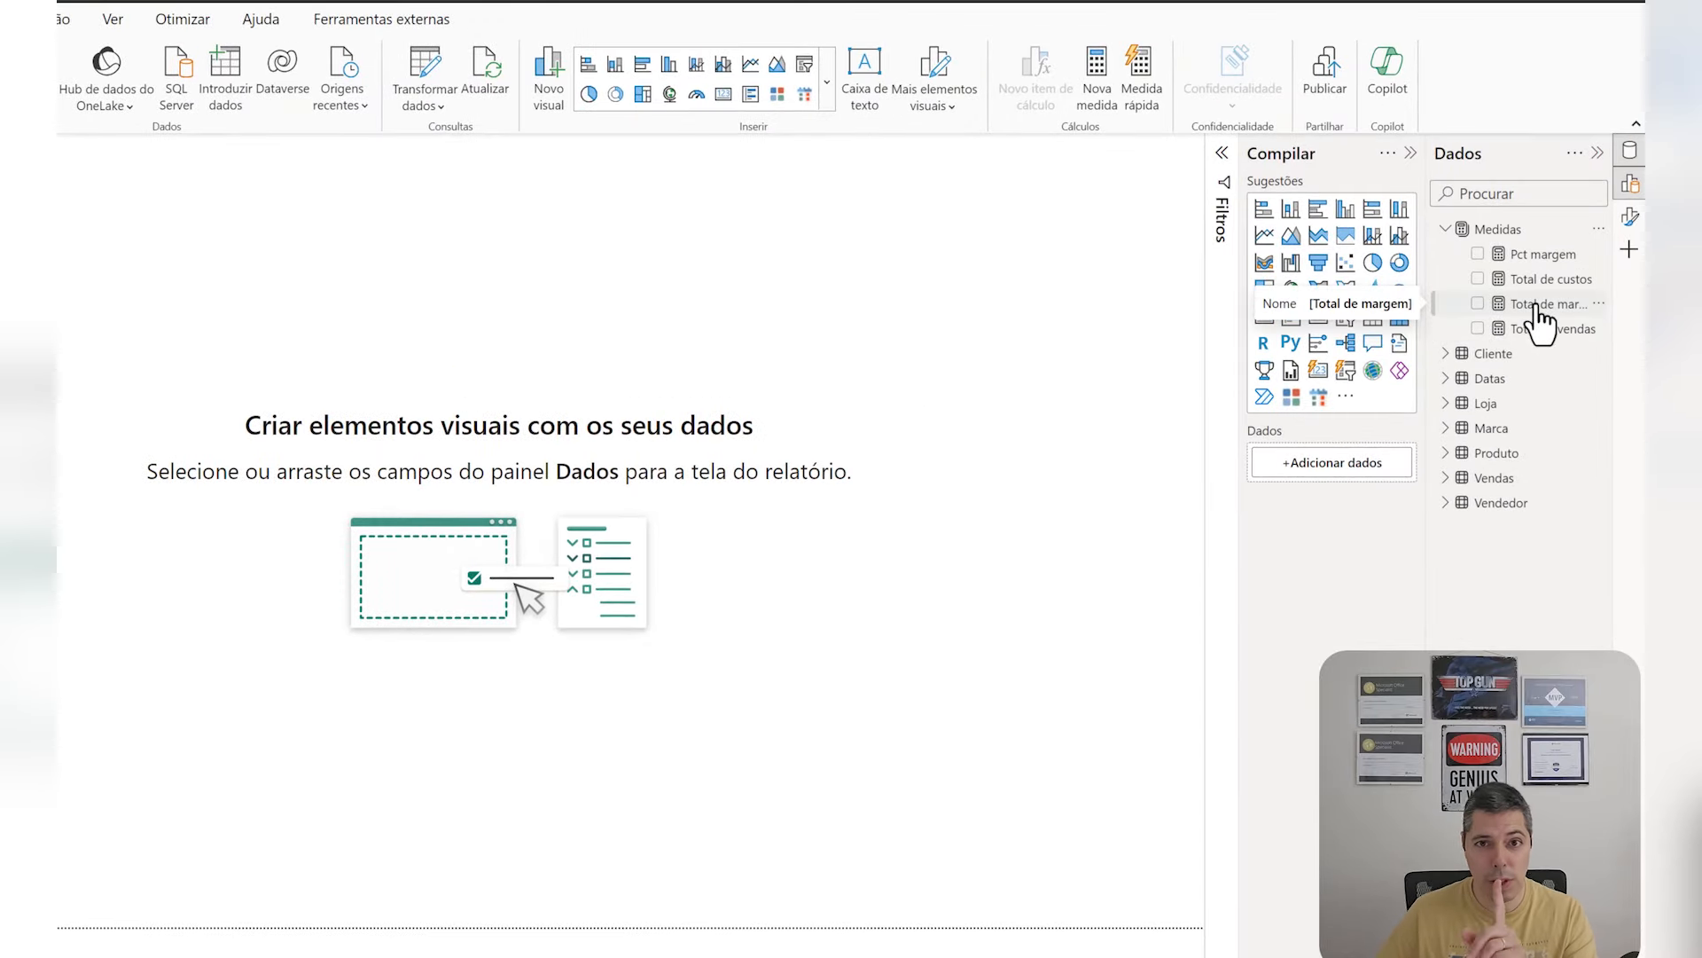
click(1547, 330)
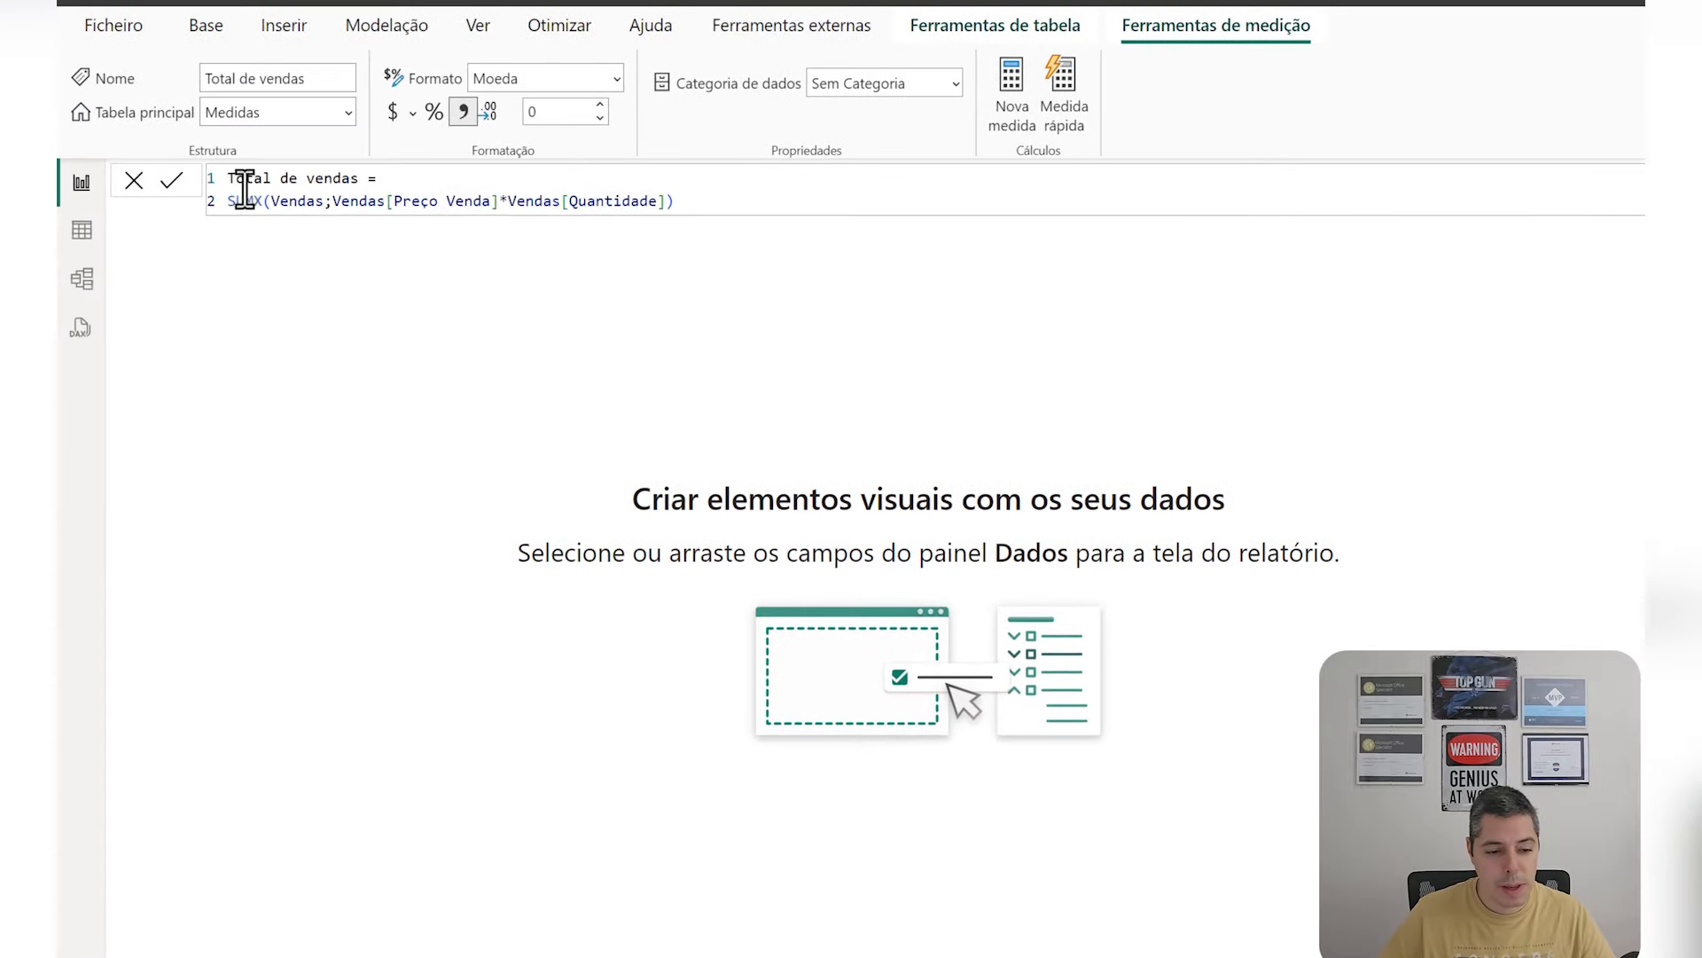
scroll(244, 189, up, 2)
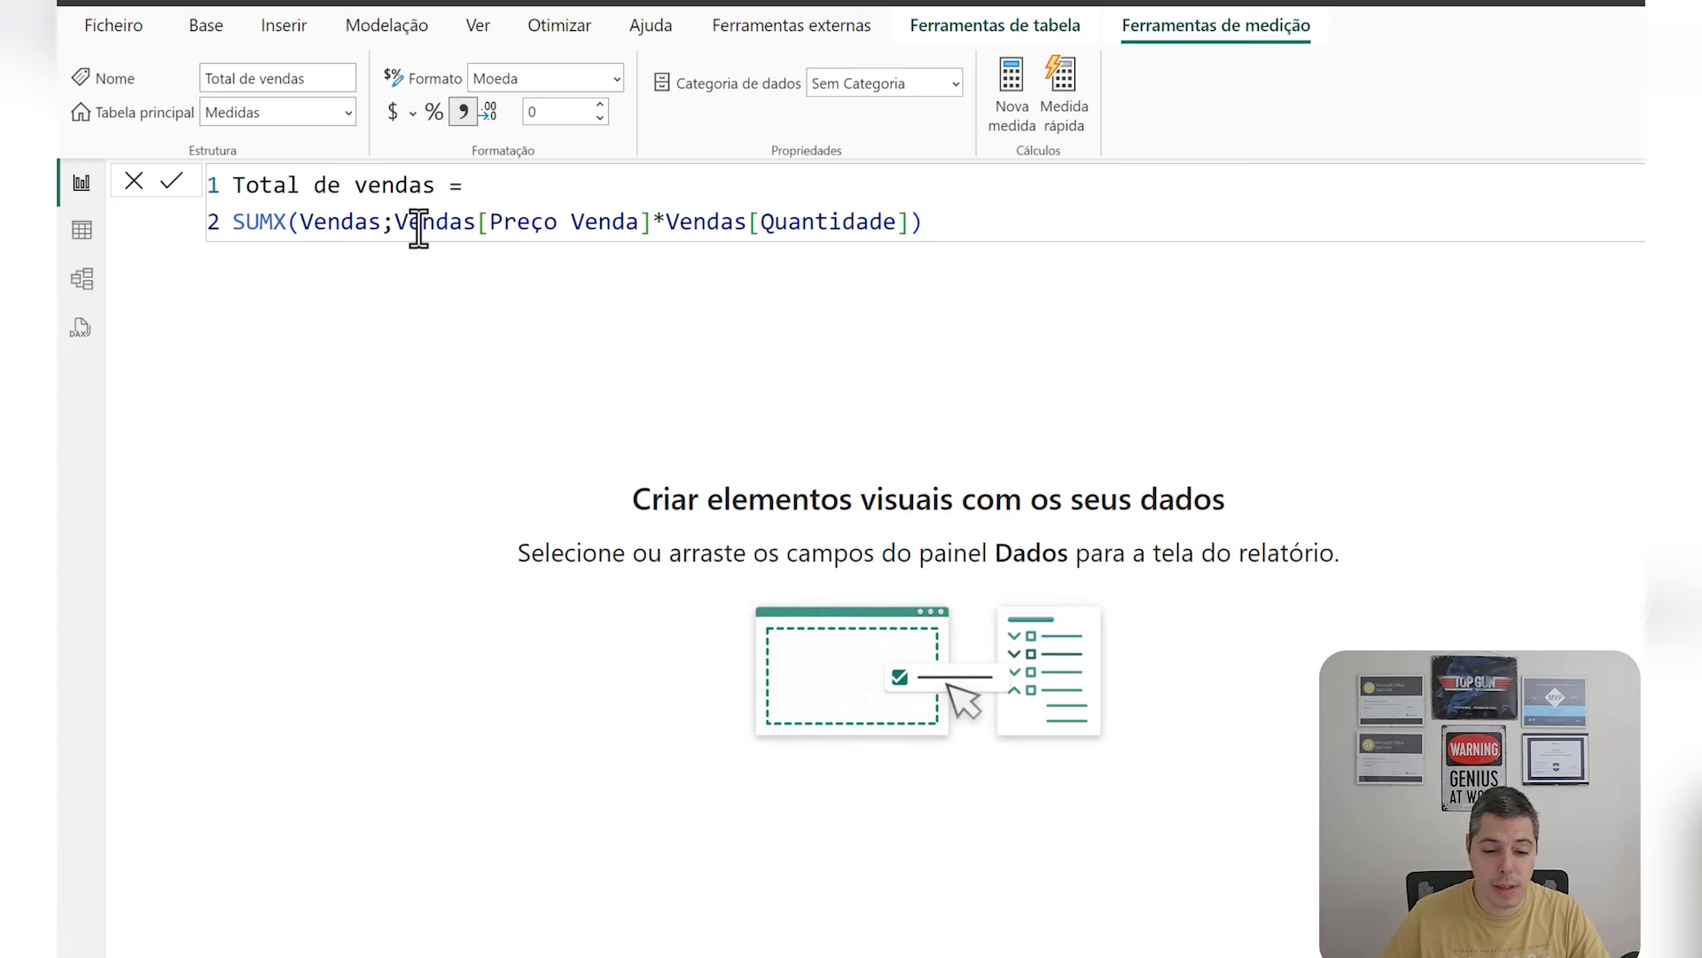
click(1233, 354)
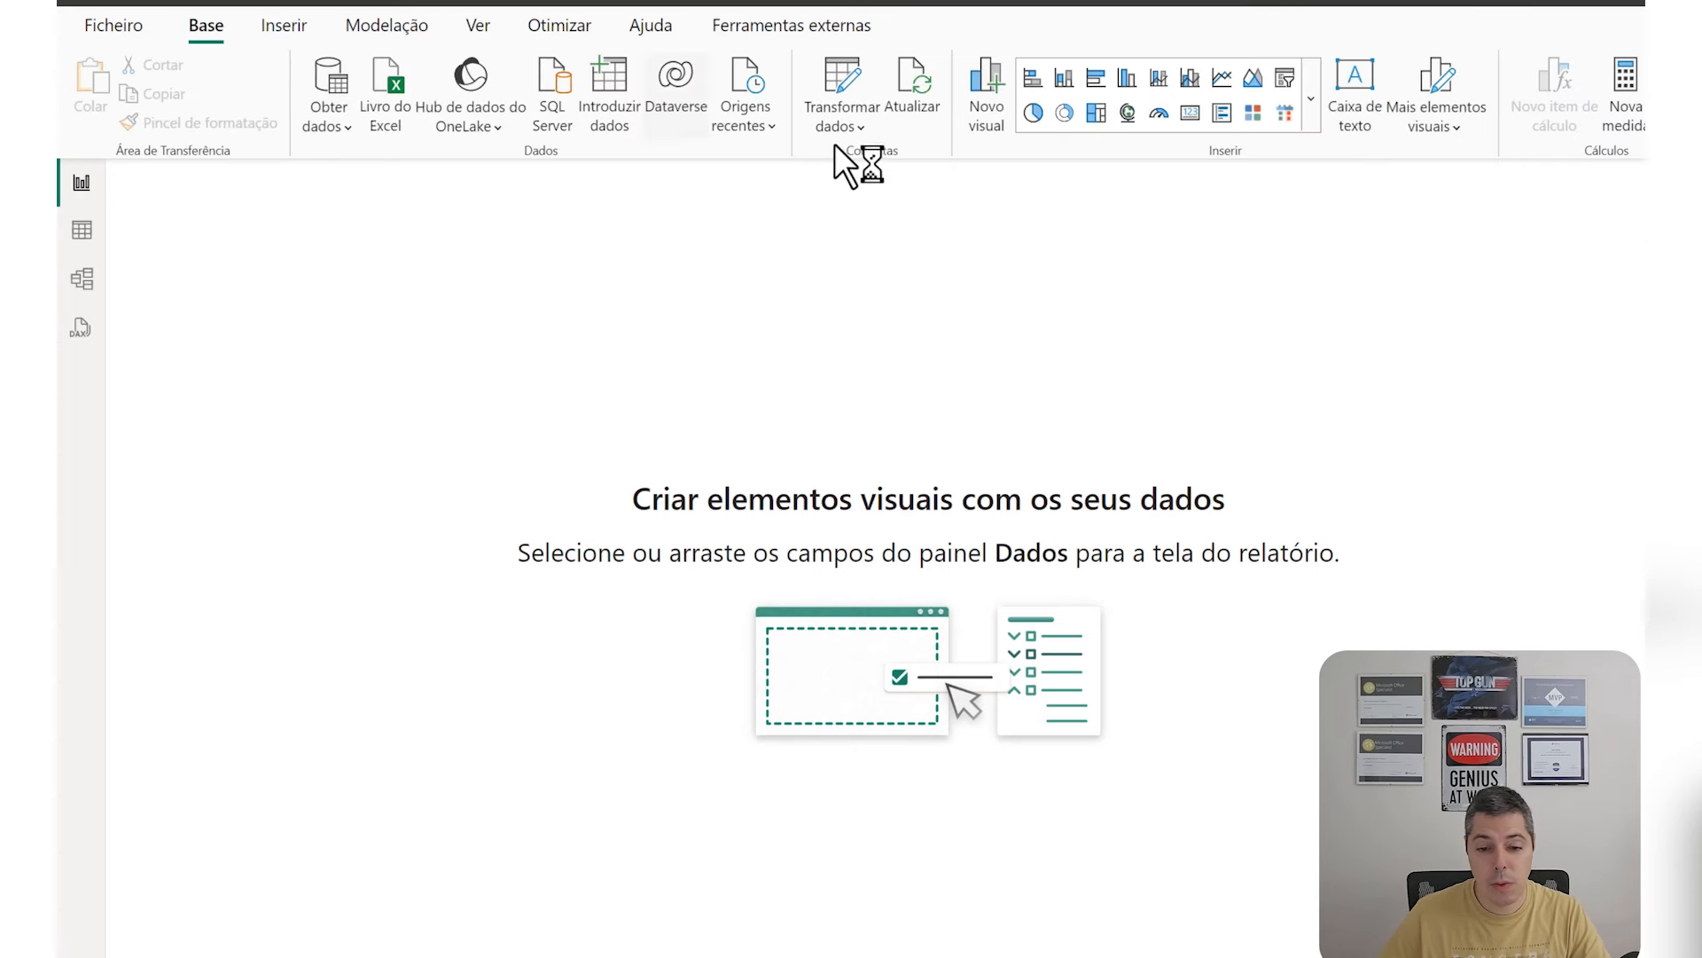
Insert a matrix visual on the empty report page and enlarge it to fill much of the canvas.
click(1312, 104)
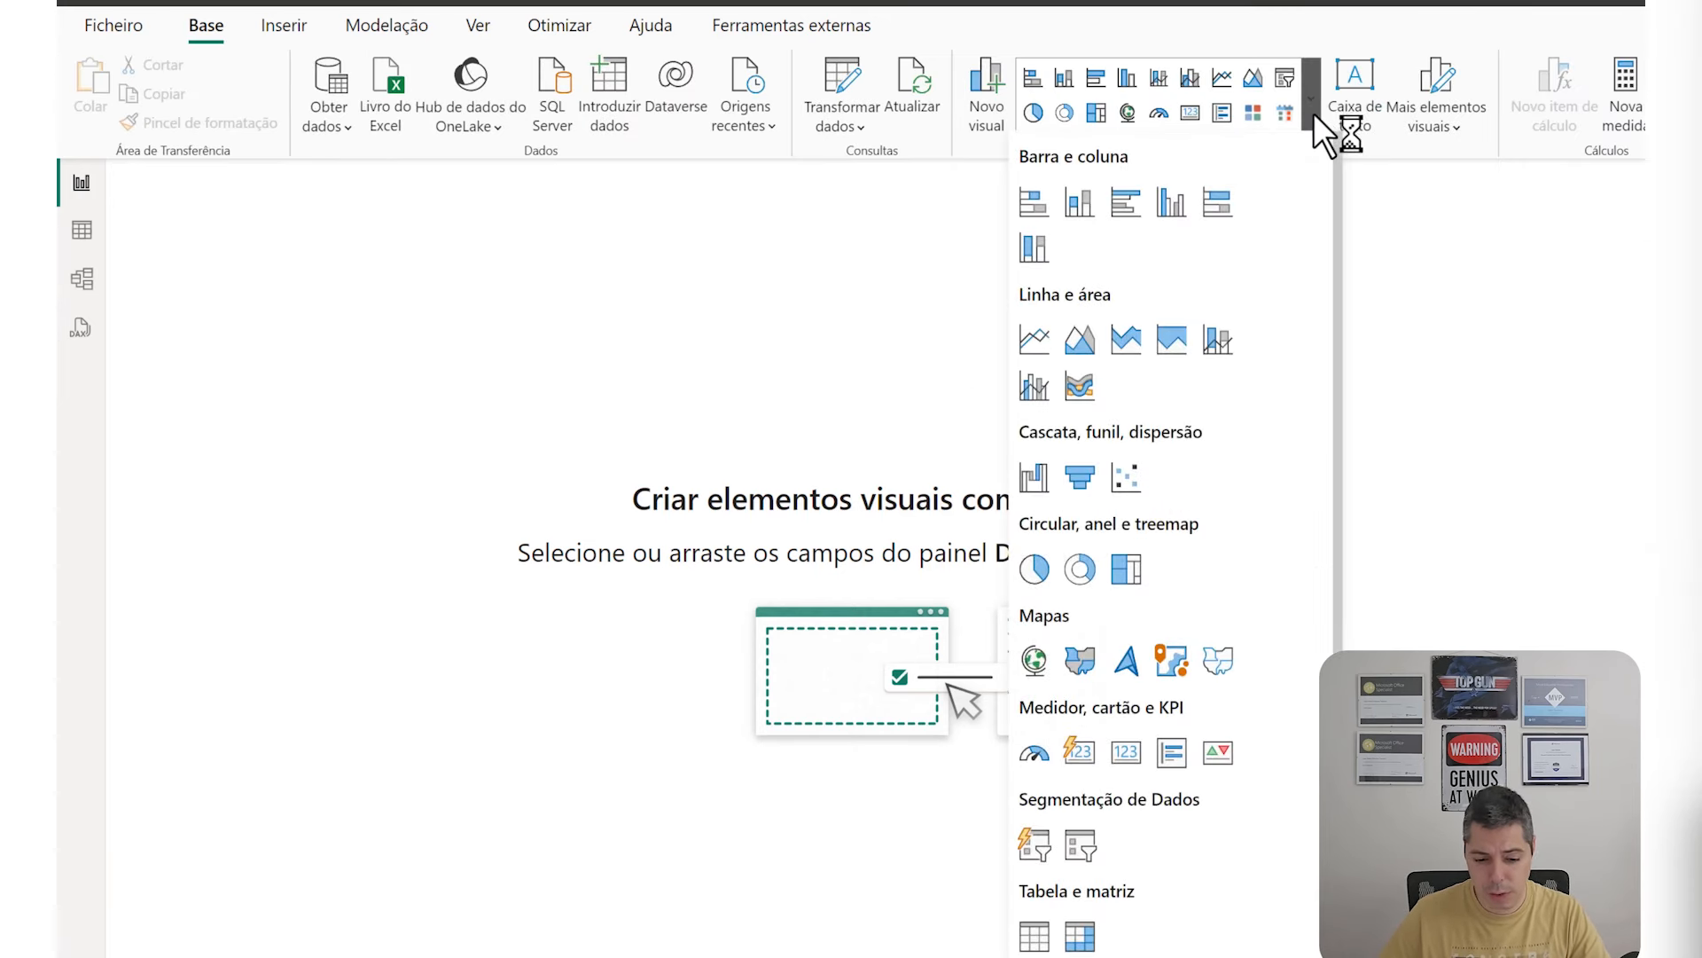
click(1082, 935)
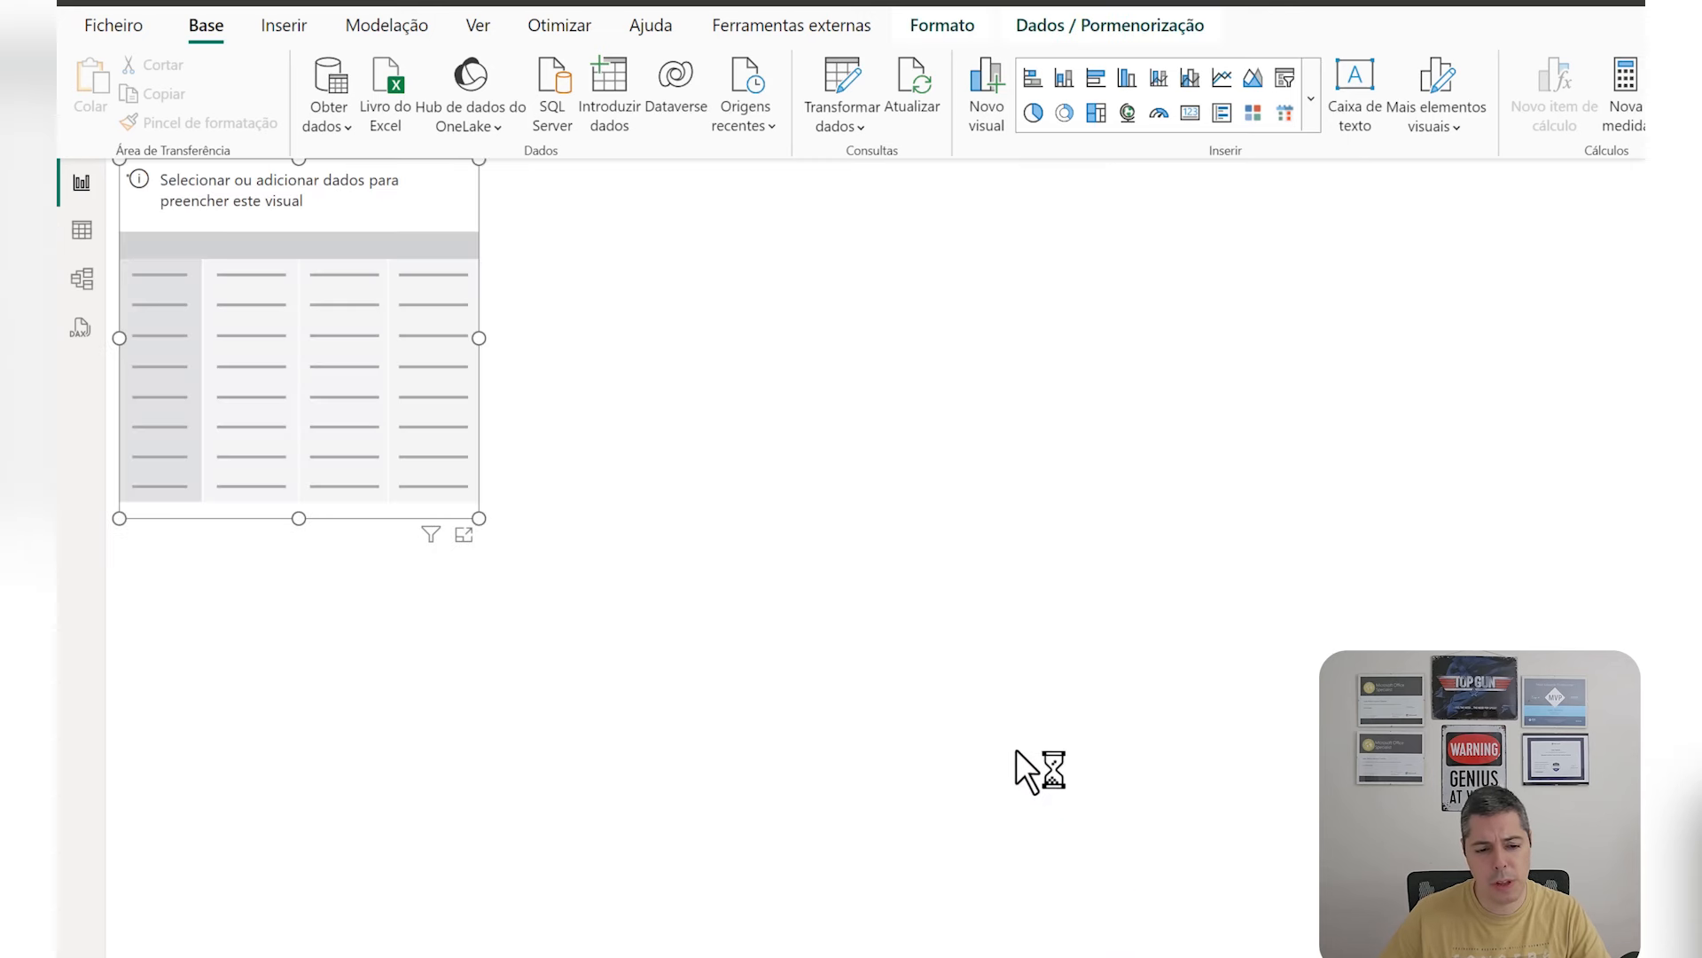
drag(479, 517, 964, 956)
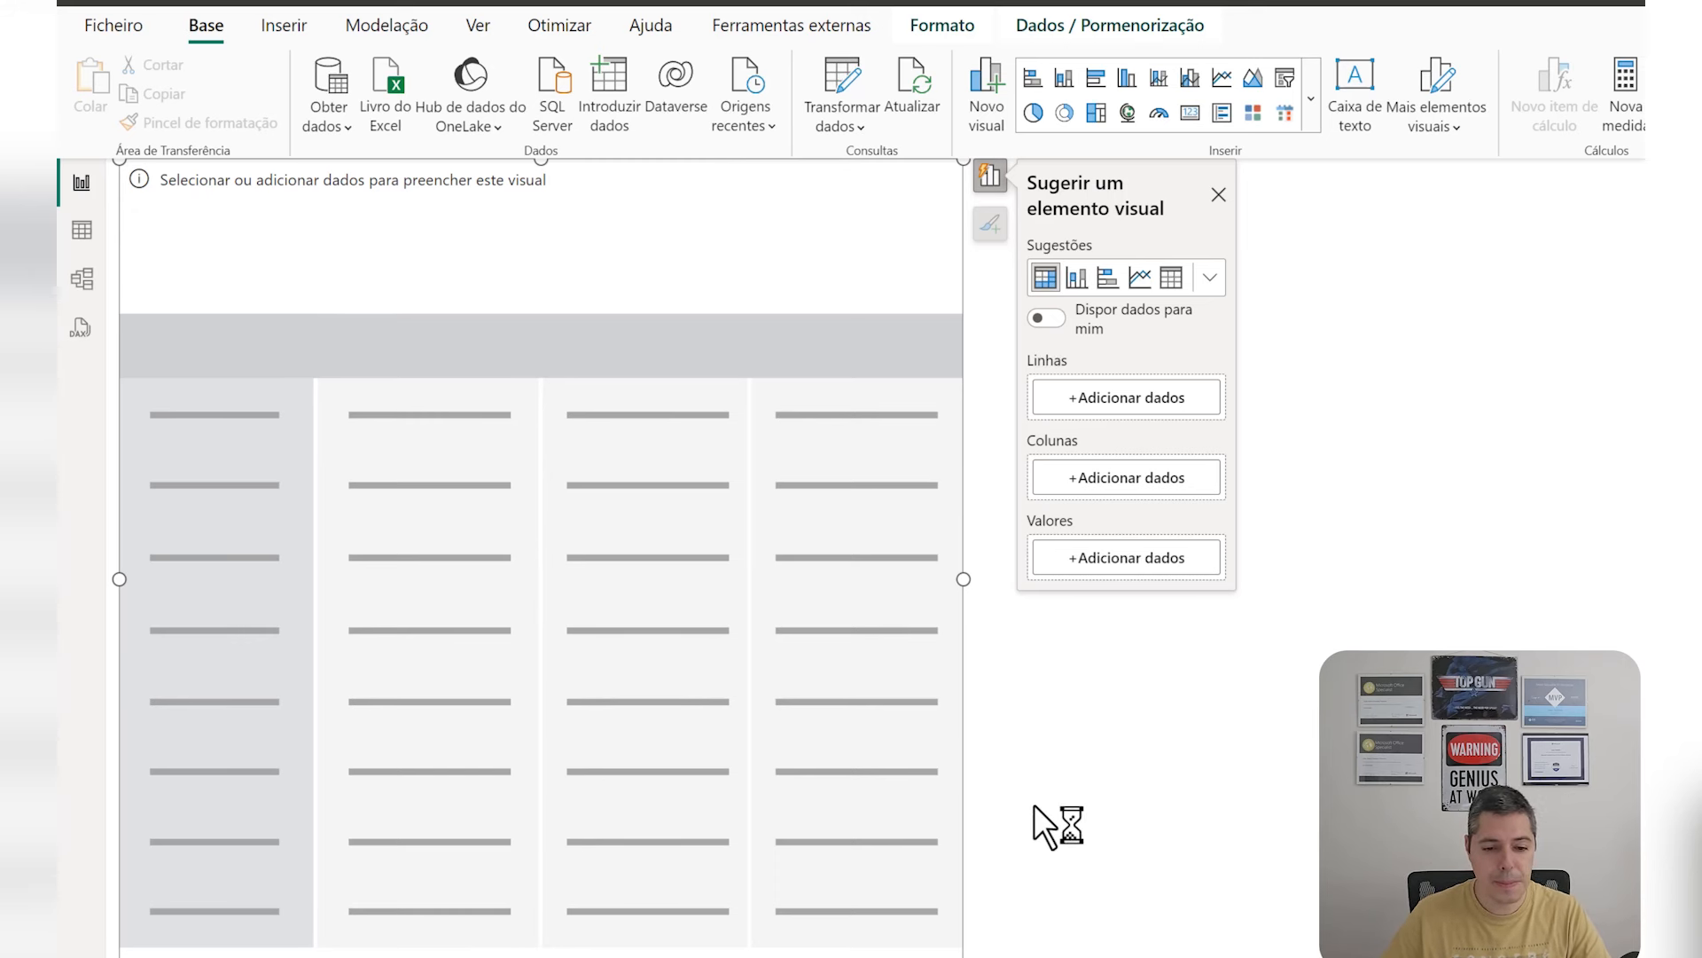
Add the Ano, Trimestre and Nome do Mês fields from the Datas table to the matrix rows.
click(1110, 403)
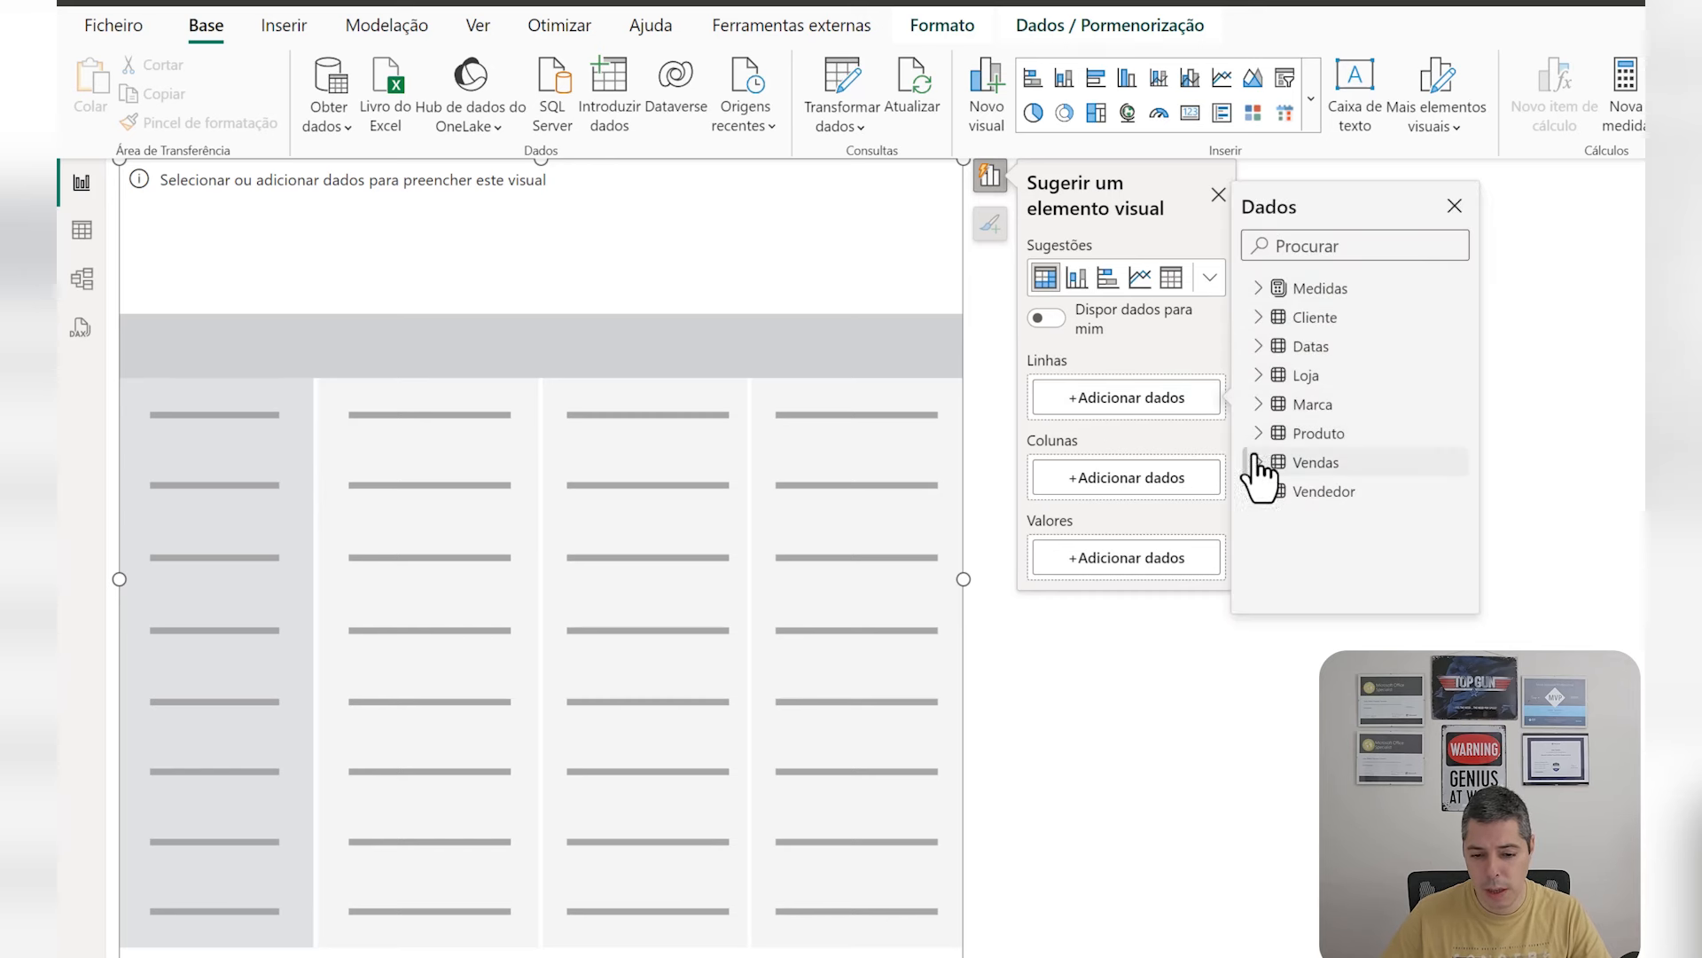
click(1258, 346)
click(1296, 374)
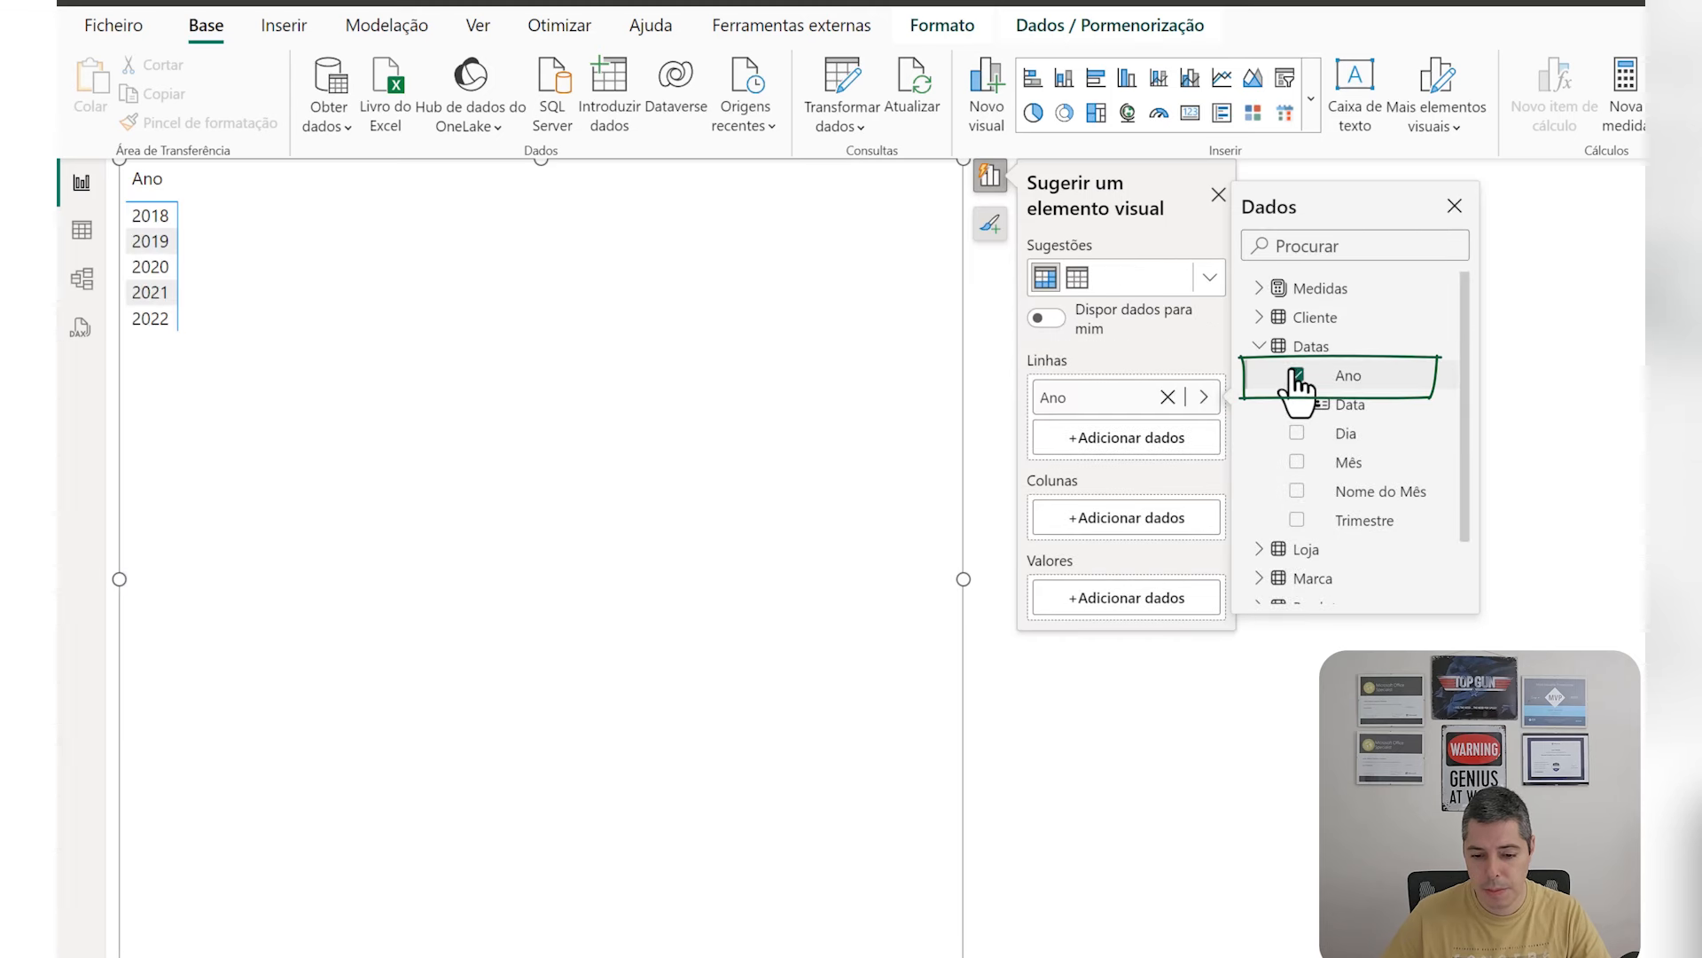
click(1297, 522)
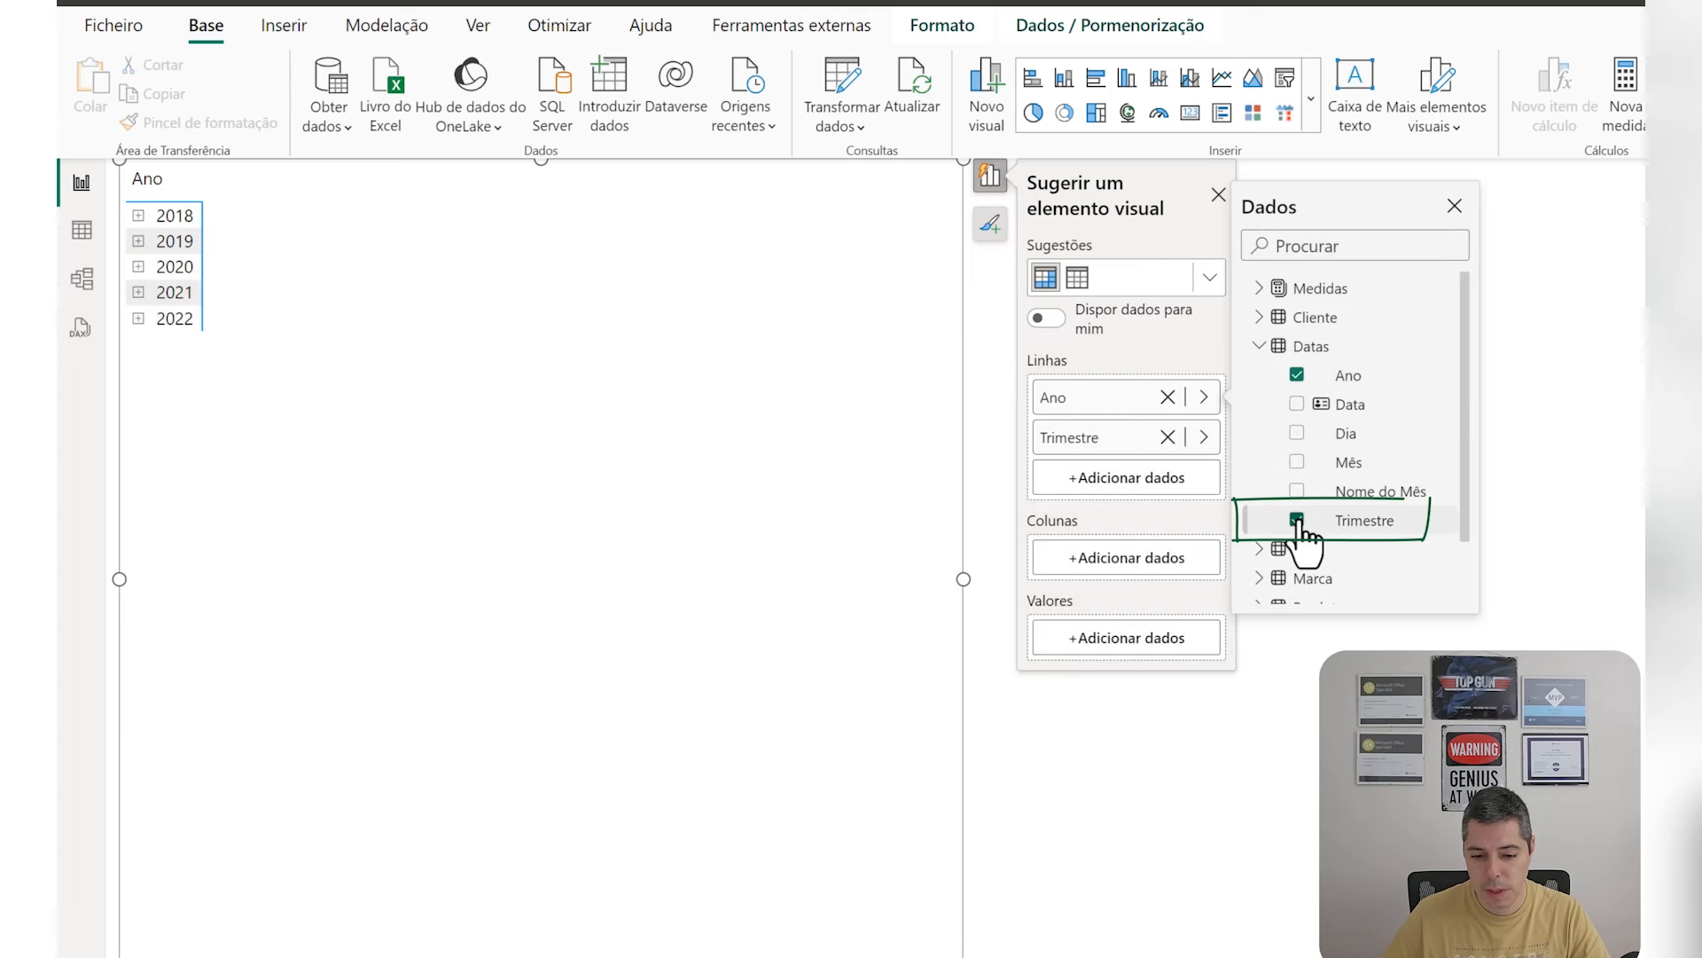
click(1296, 494)
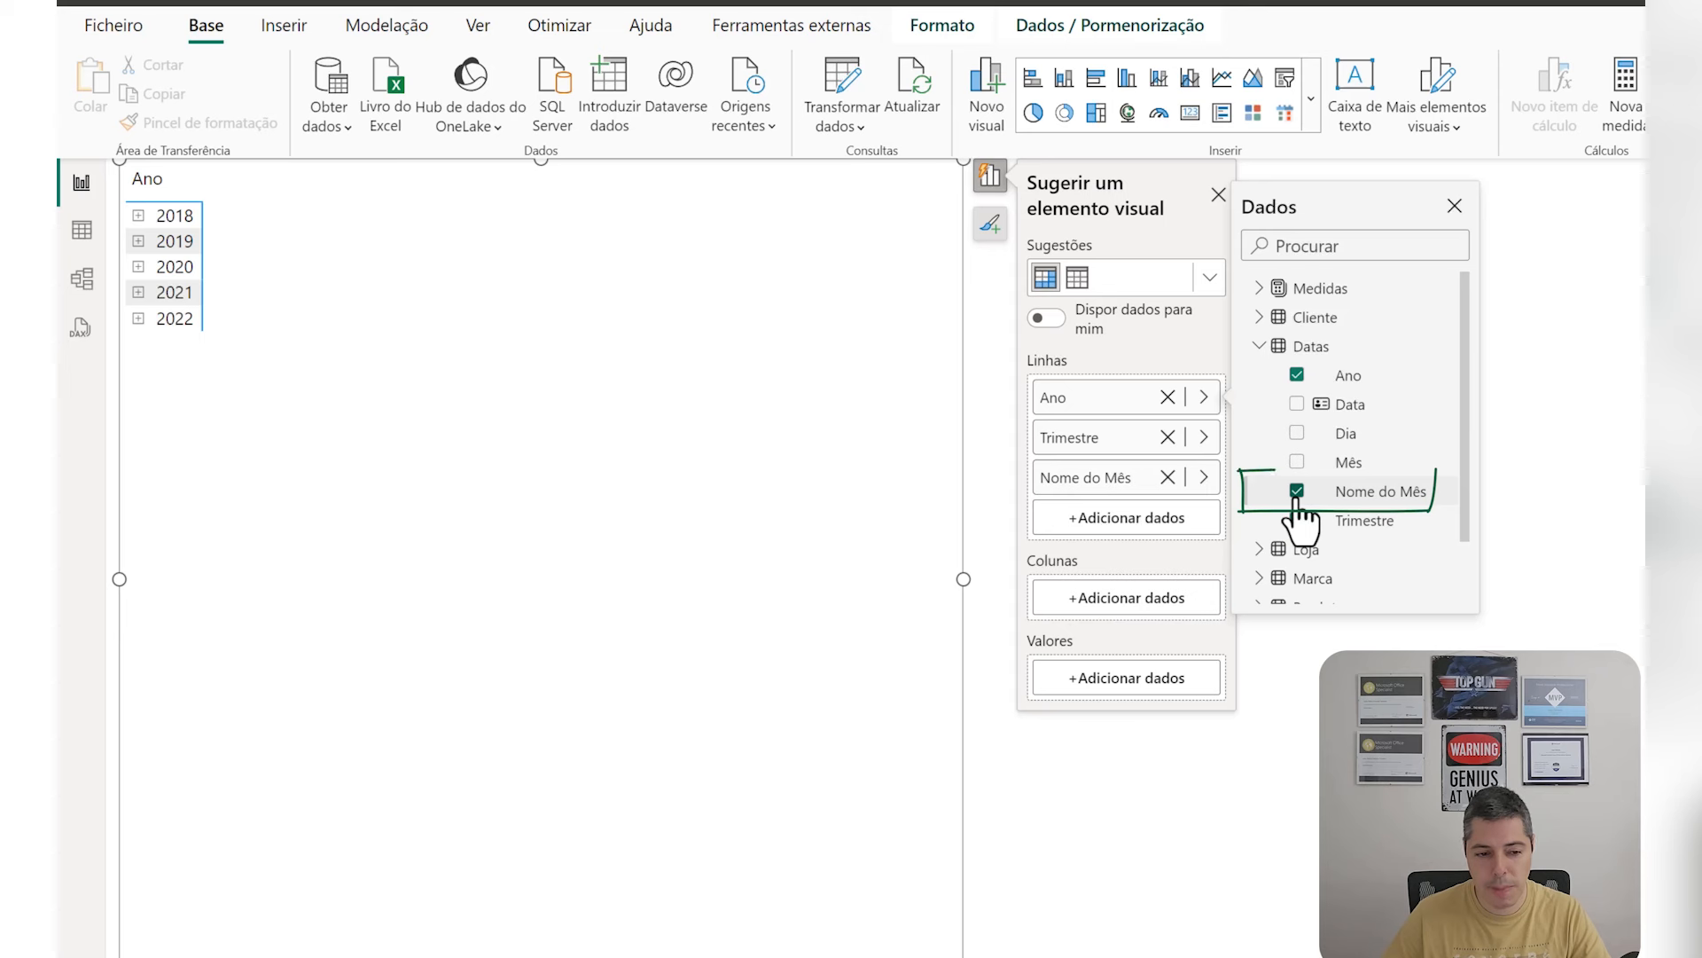
click(846, 684)
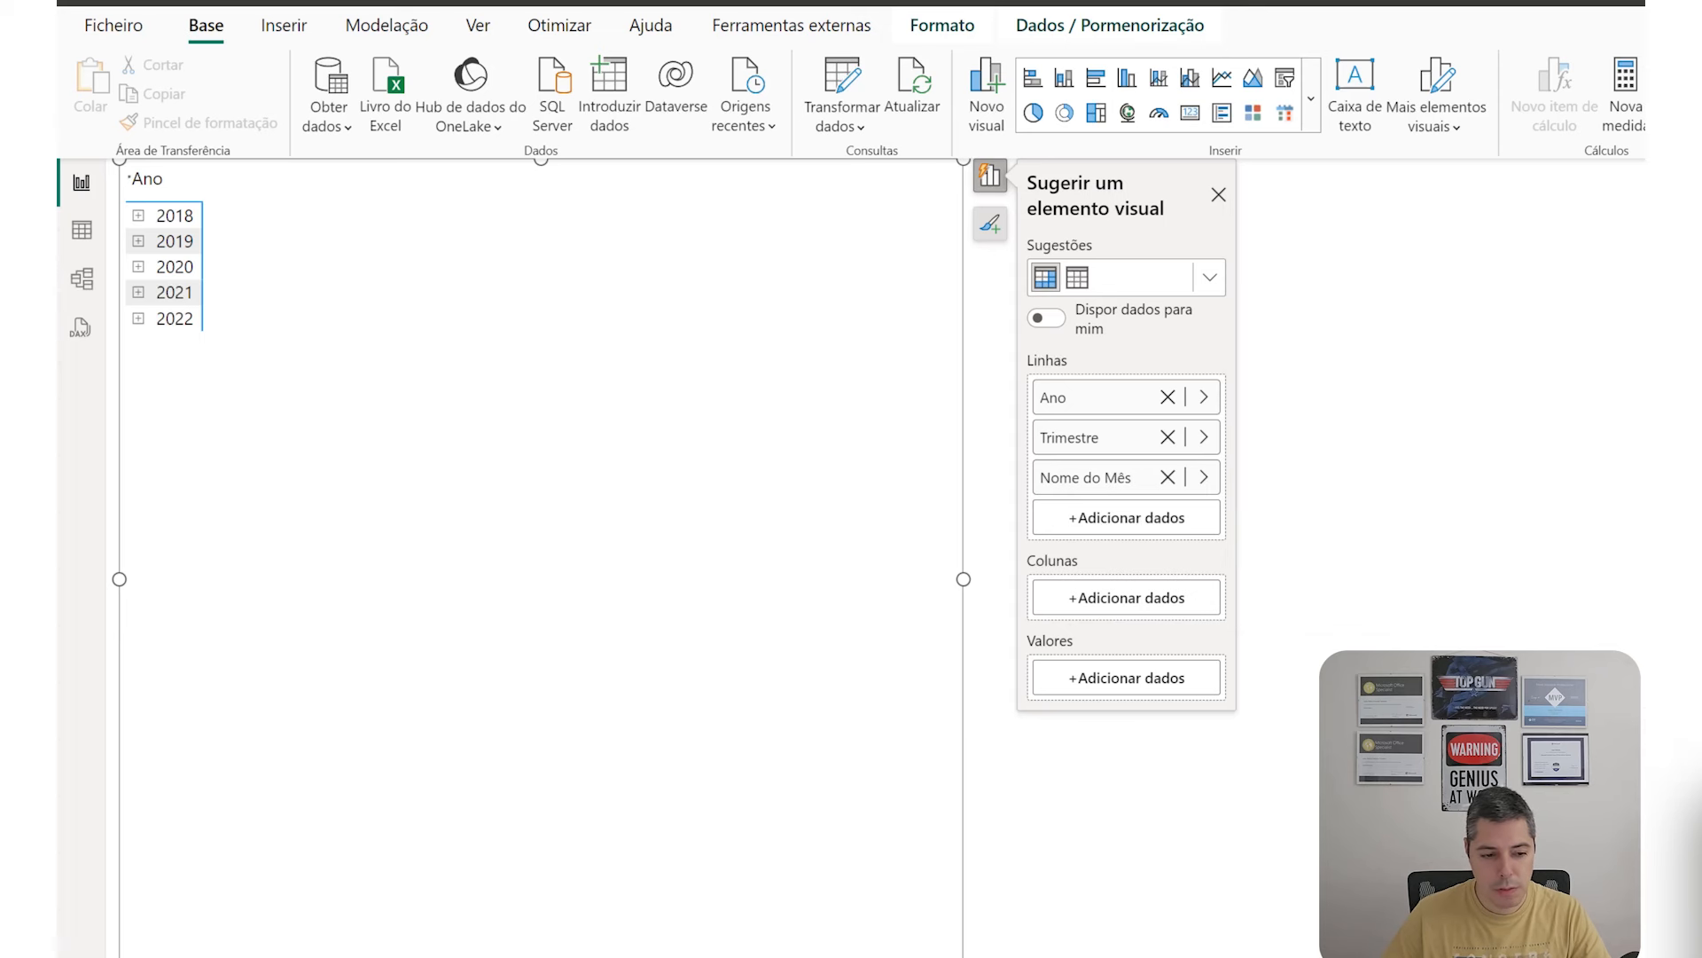
Expand every row of the matrix down to month level and lower the visual's upper edge slightly.
click(802, 956)
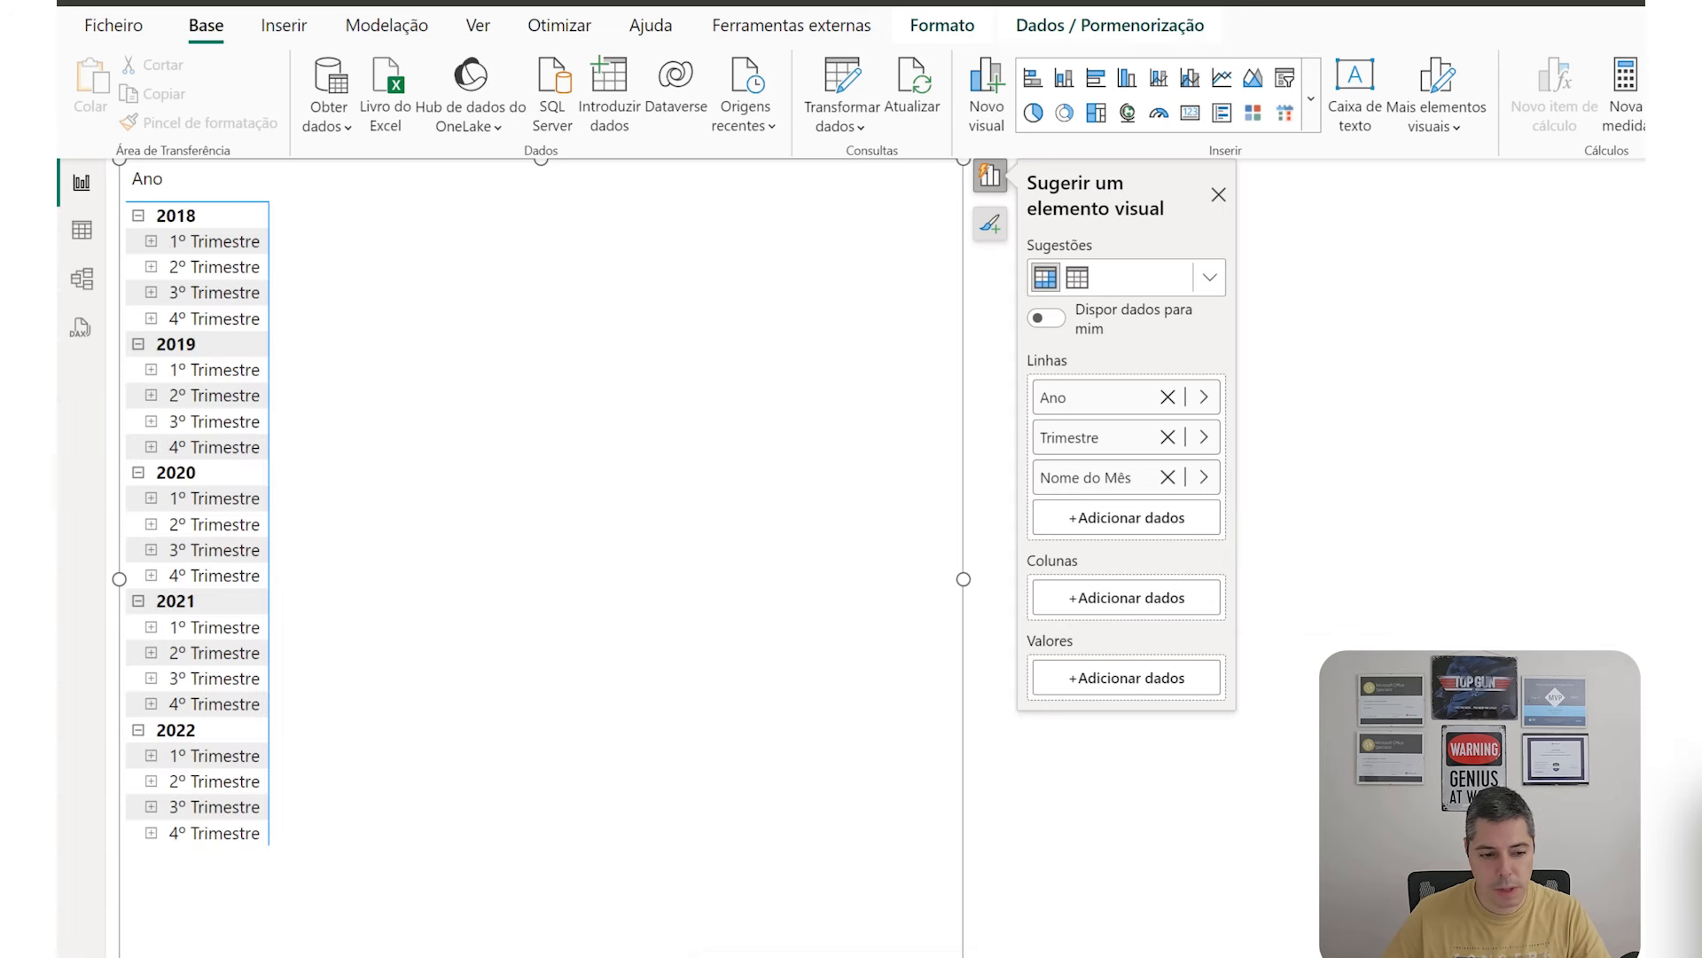
click(802, 956)
drag(539, 161, 556, 241)
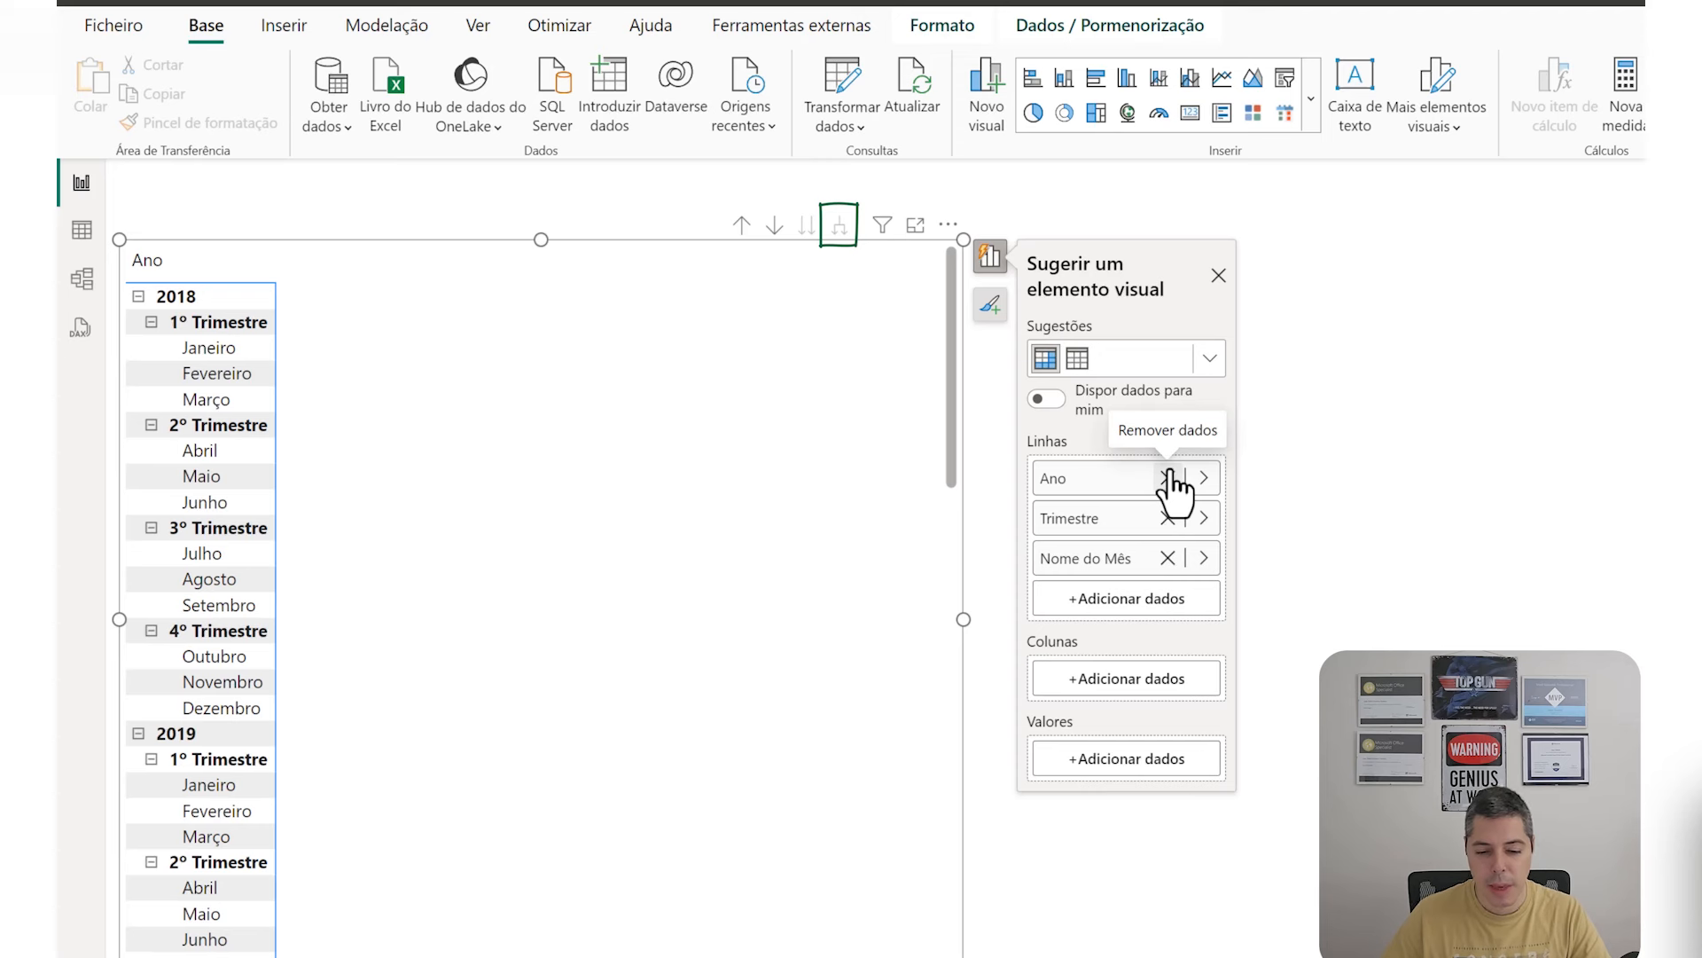
Add the Total de vendas measure to the matrix values, leaving the matrix selected.
click(1137, 761)
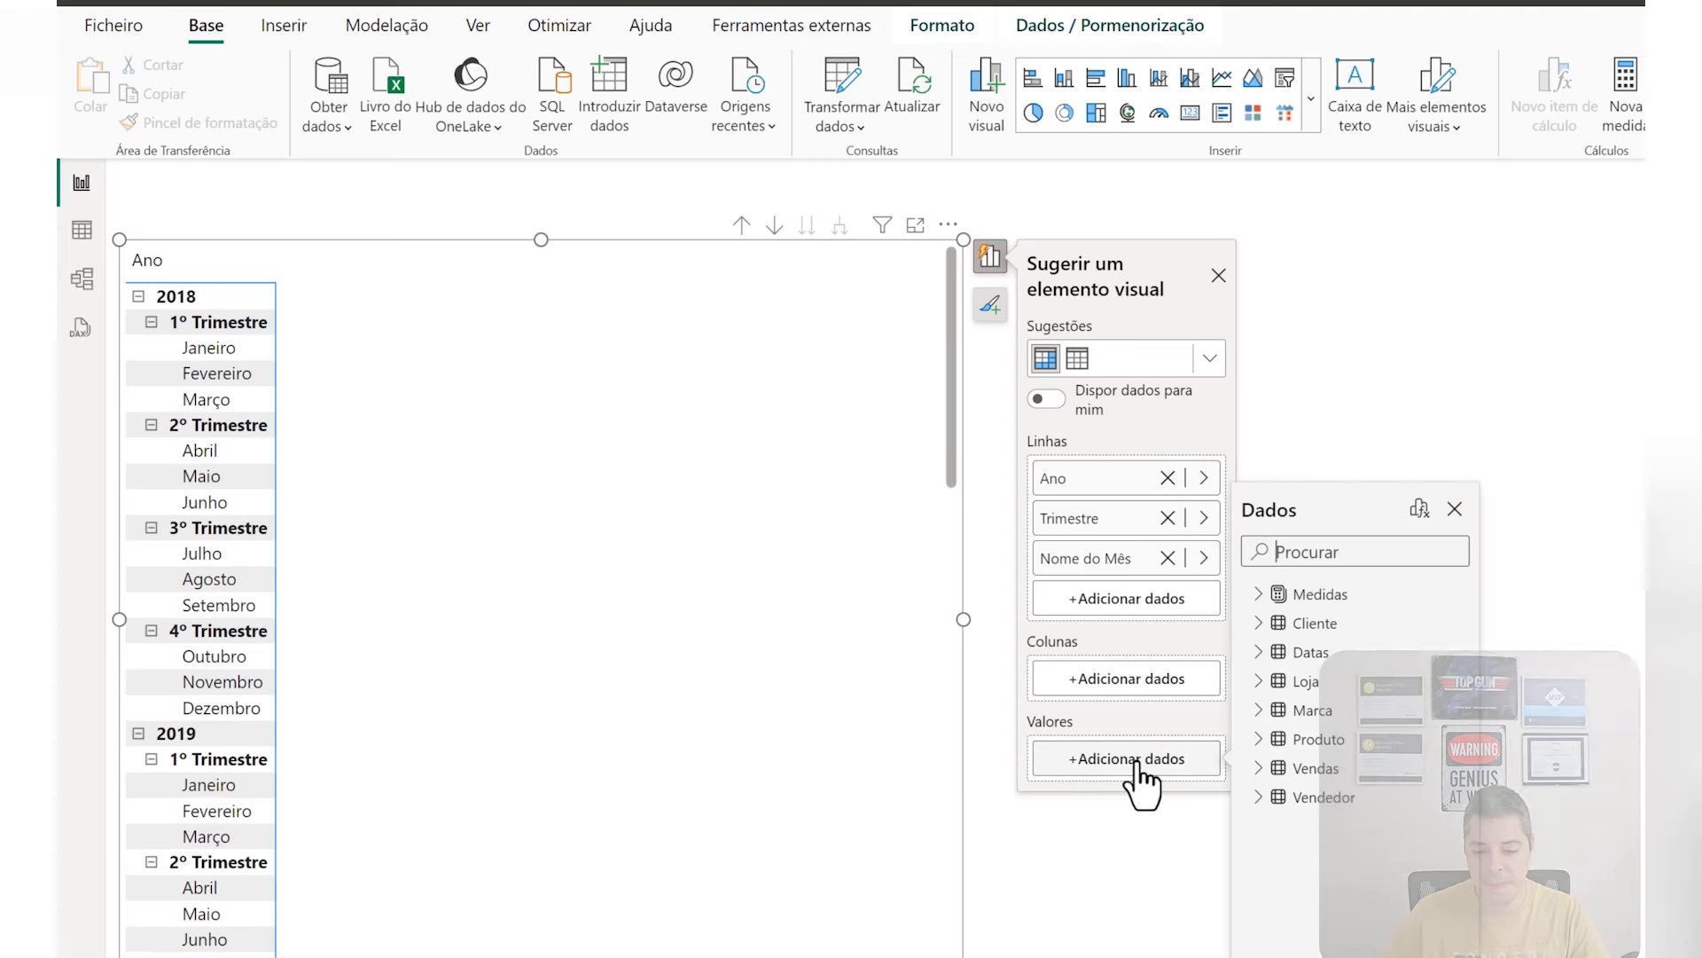
click(1257, 594)
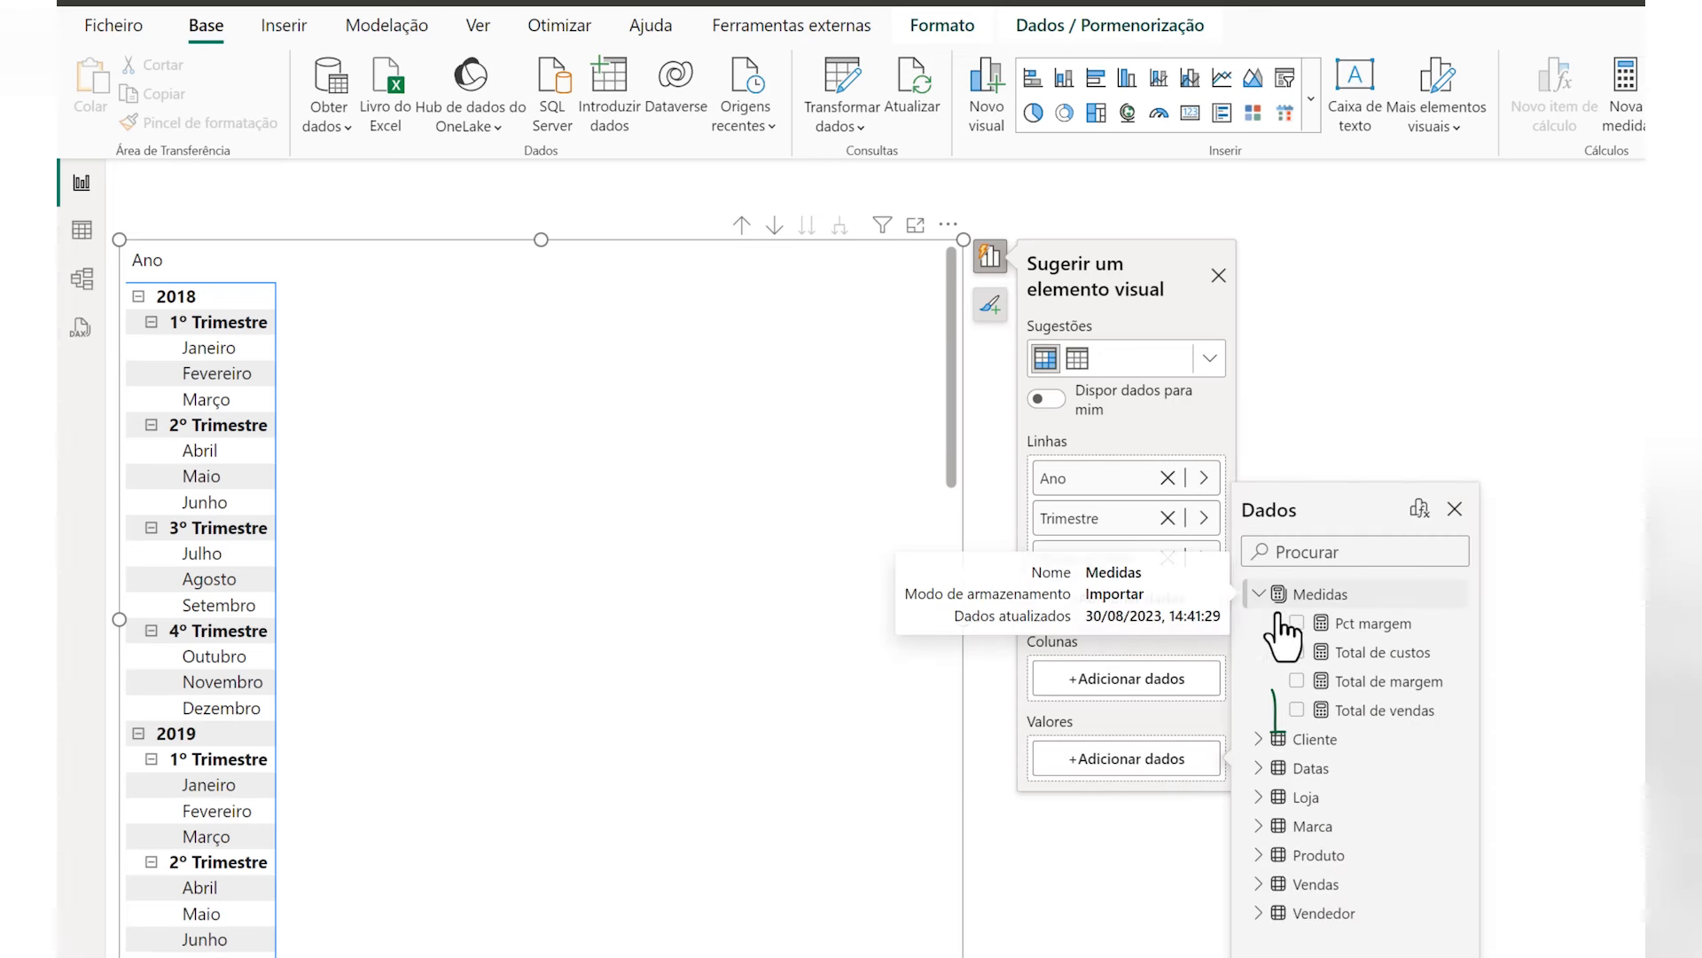
click(1297, 711)
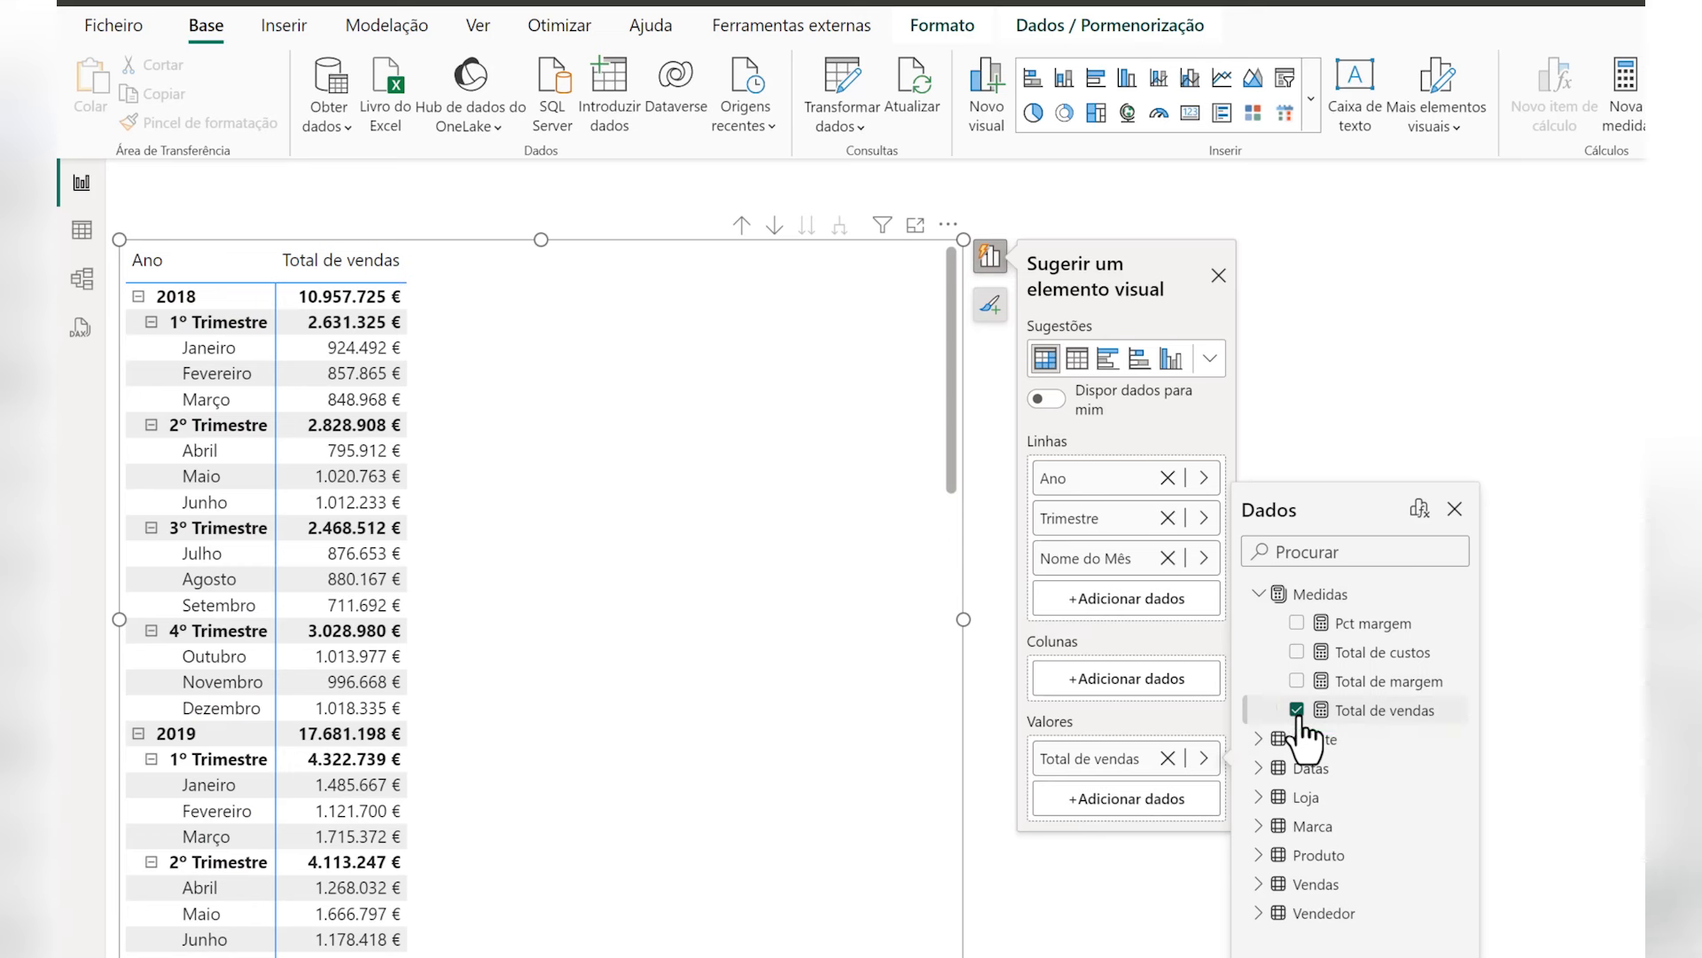
click(1343, 319)
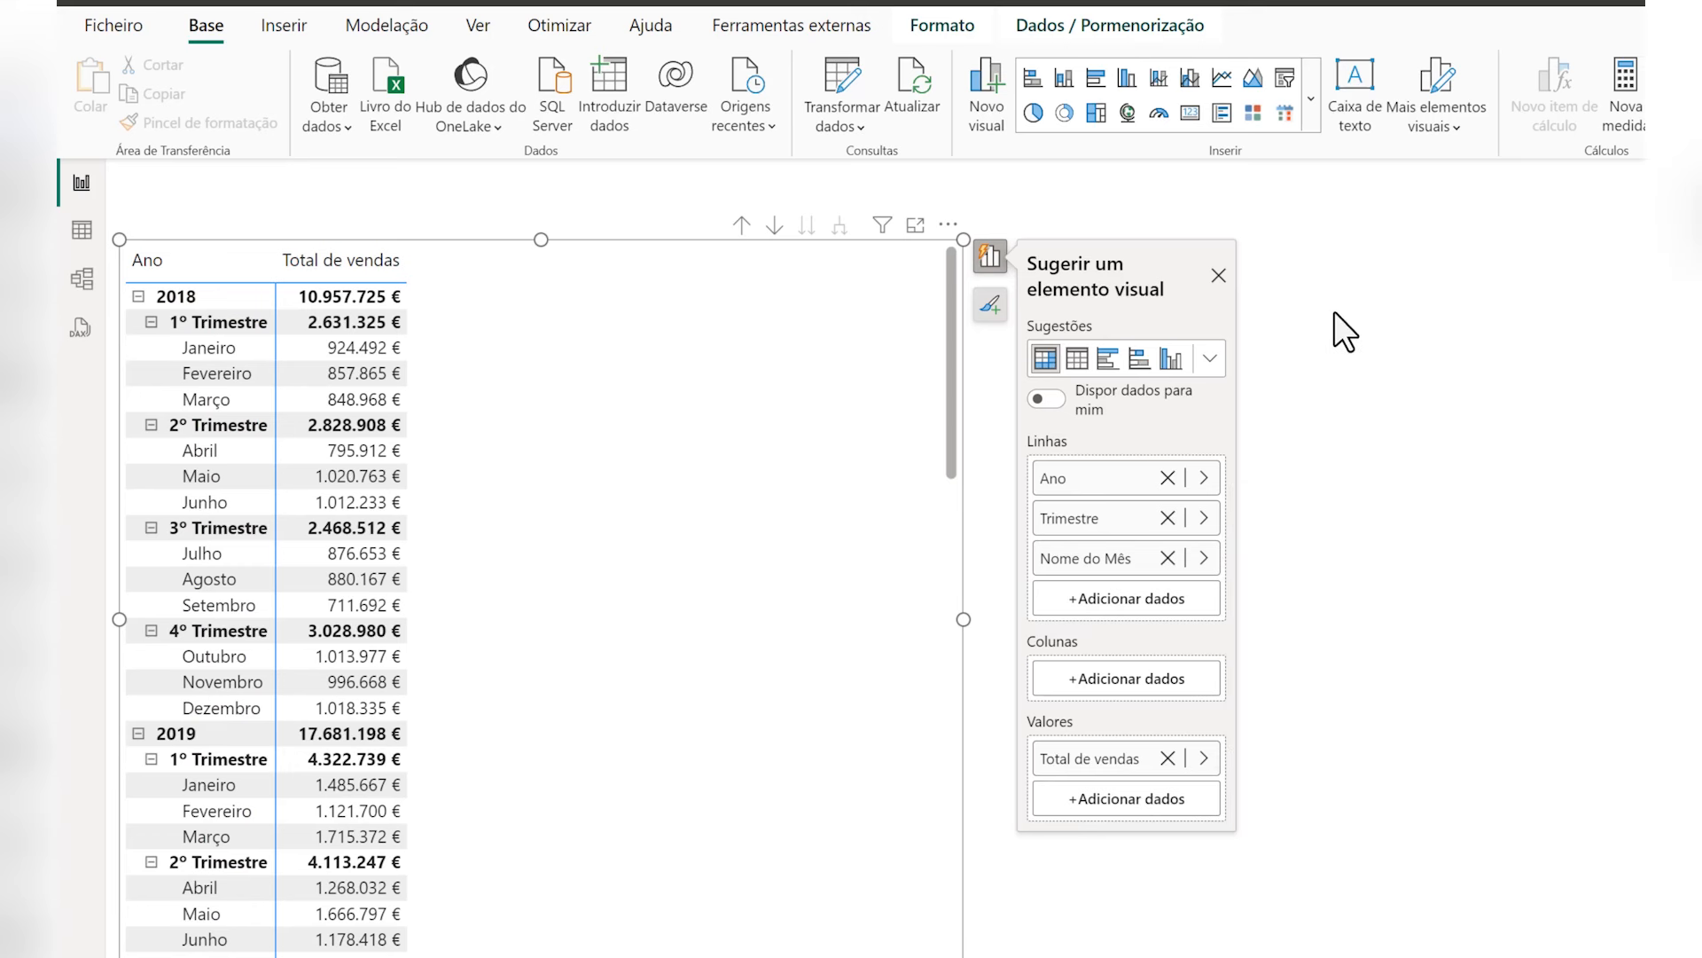
click(1336, 428)
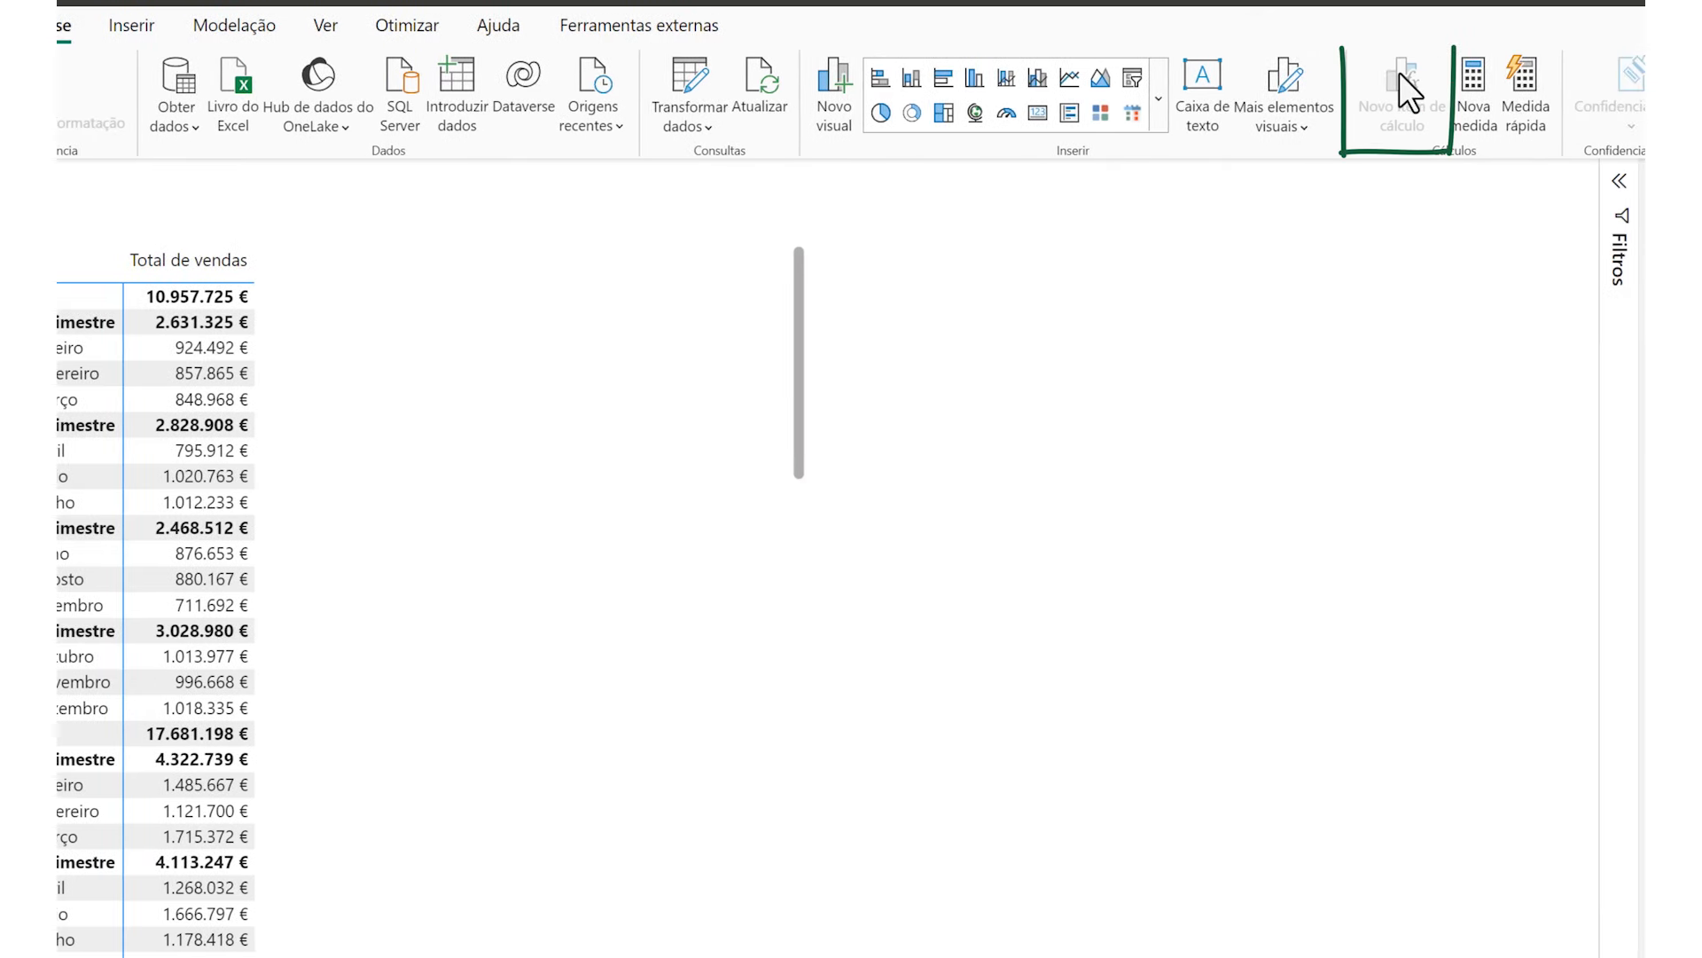
click(668, 333)
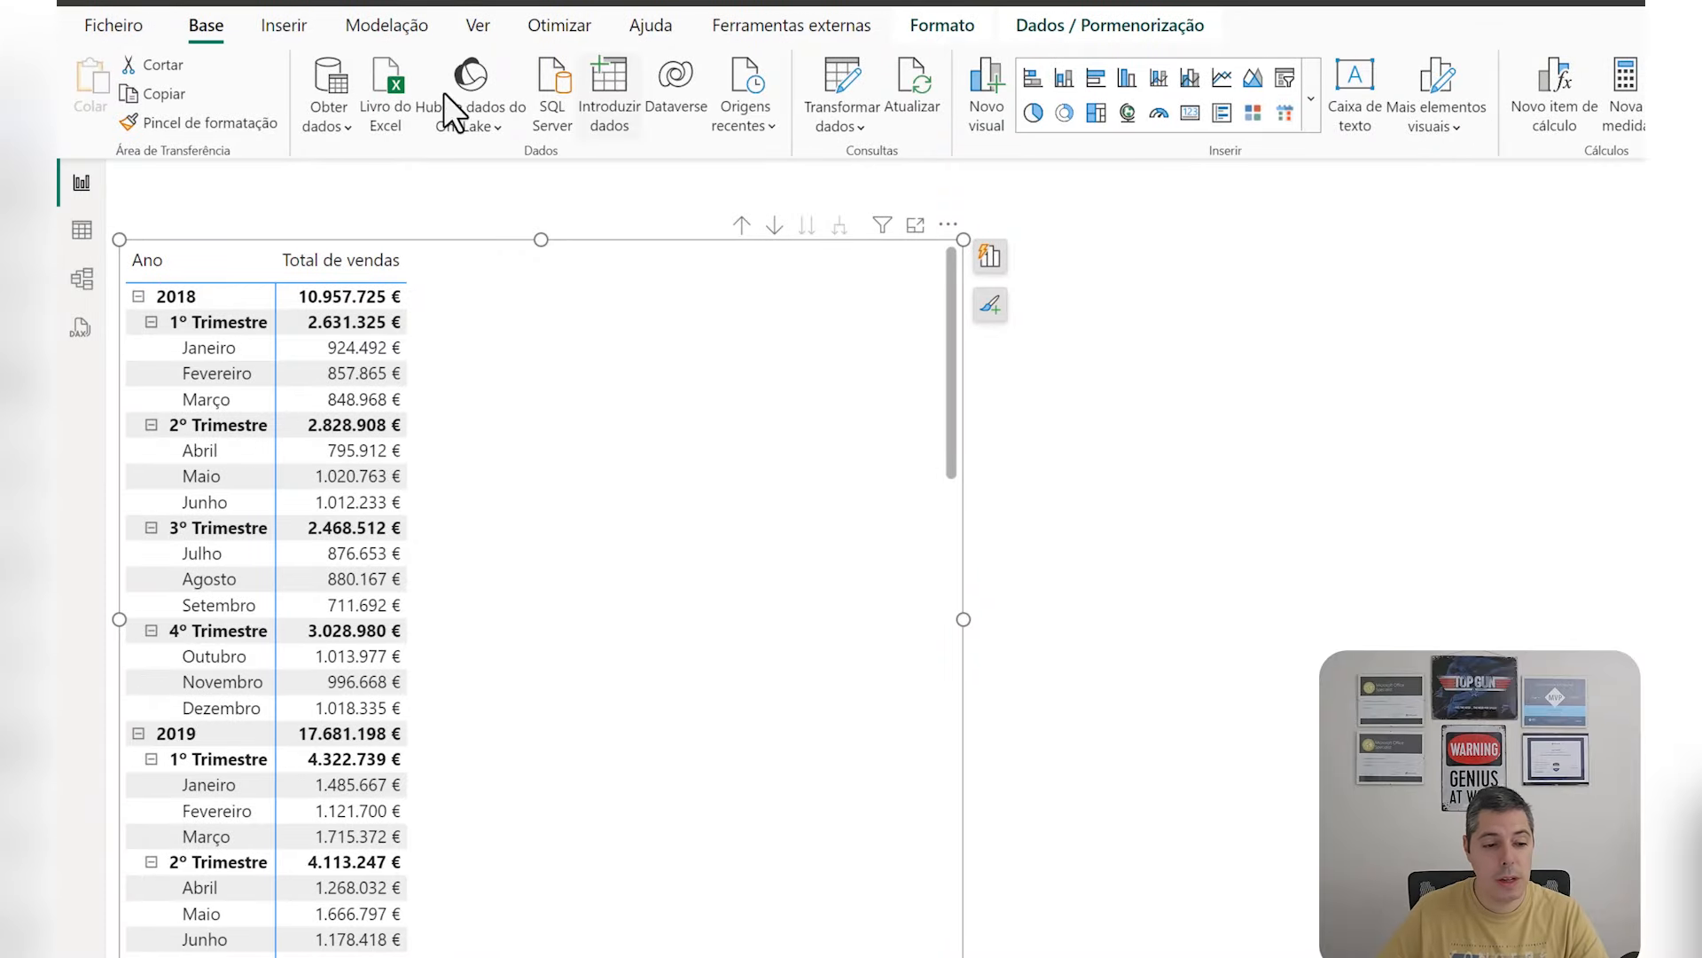
Check in the global preview feature options that Cálculos visuais is enabled, and confirm the options.
click(125, 27)
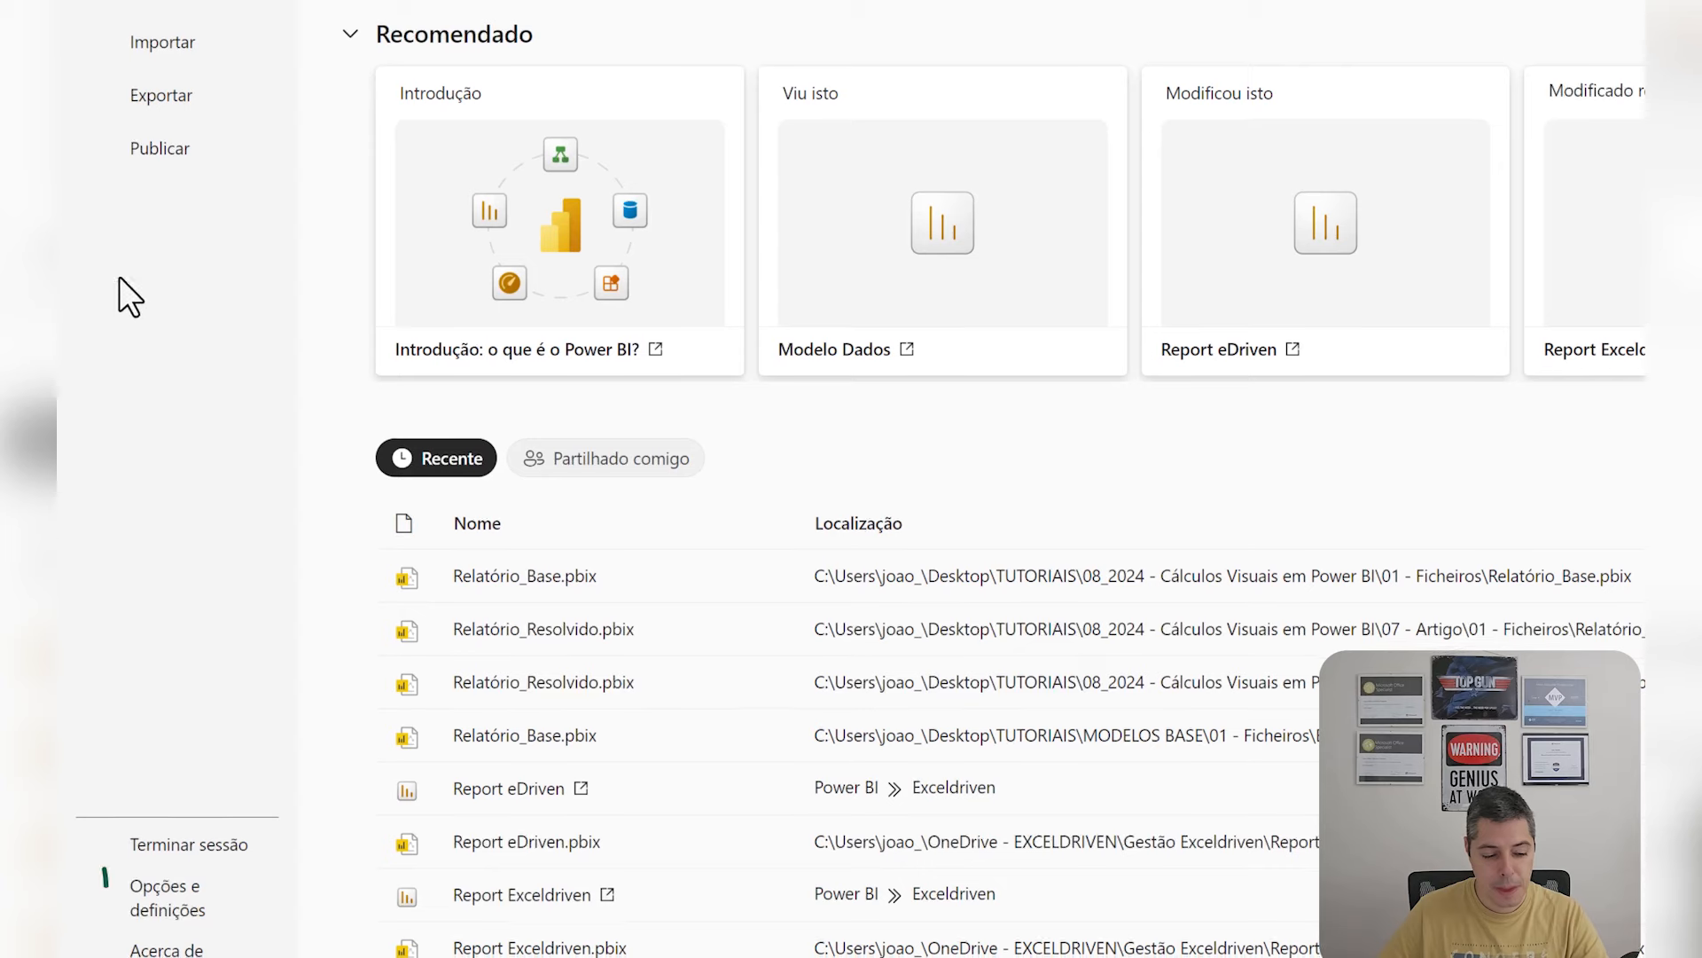
click(186, 887)
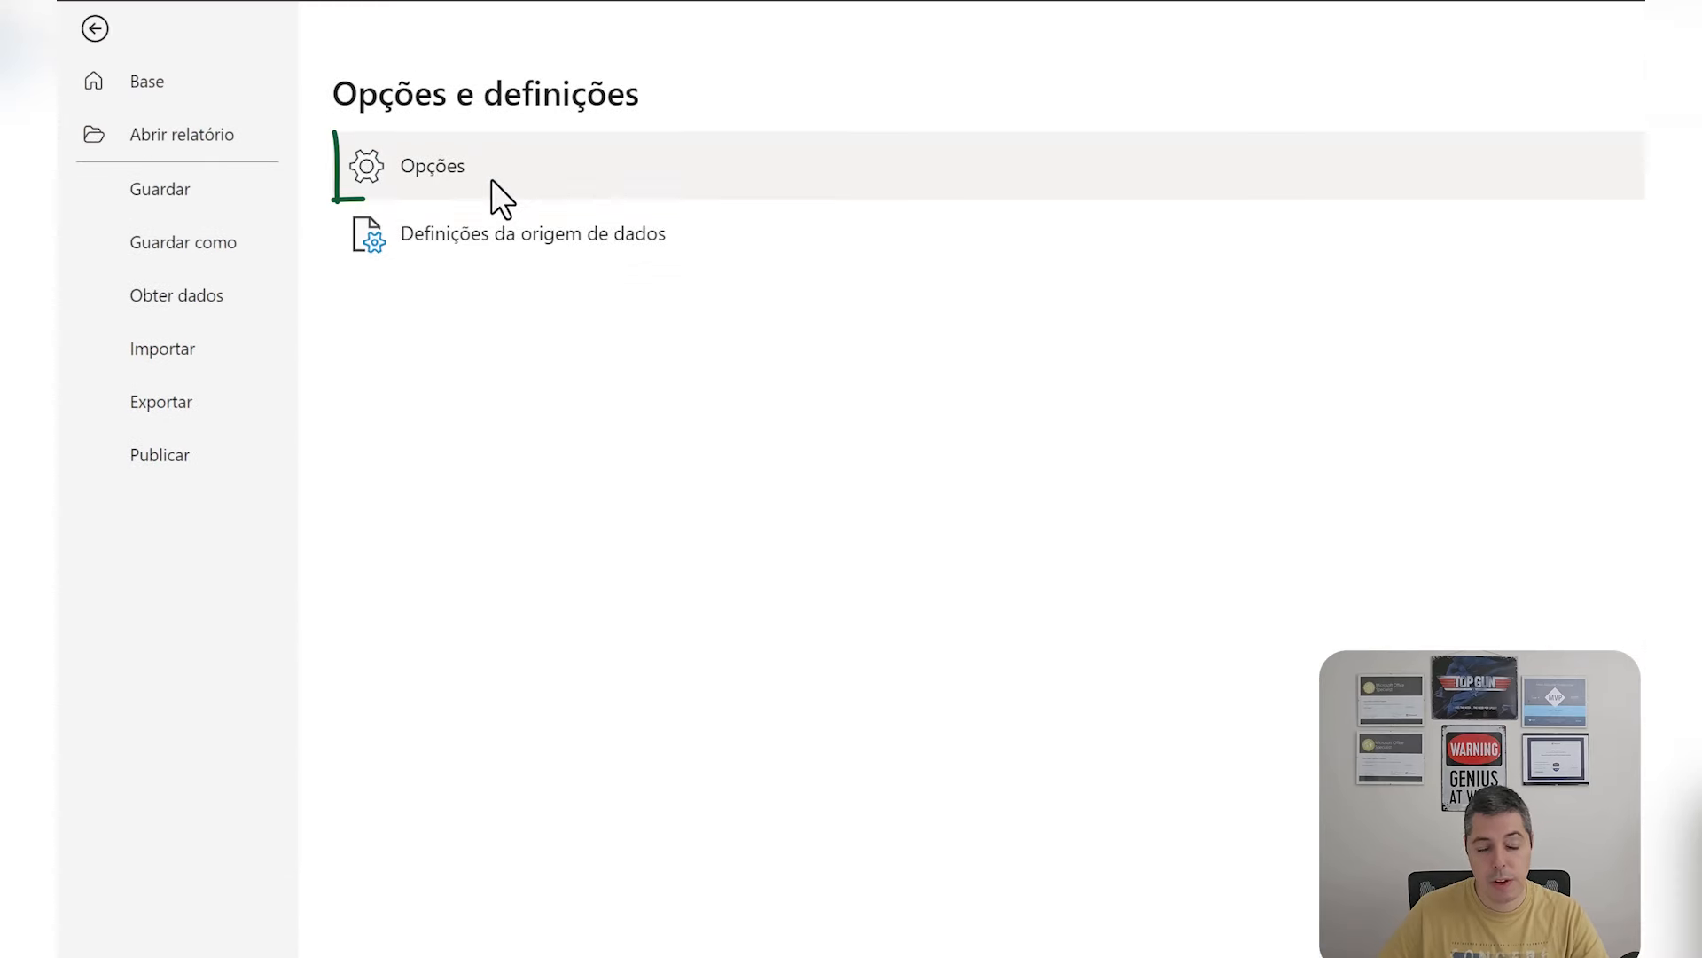
click(487, 175)
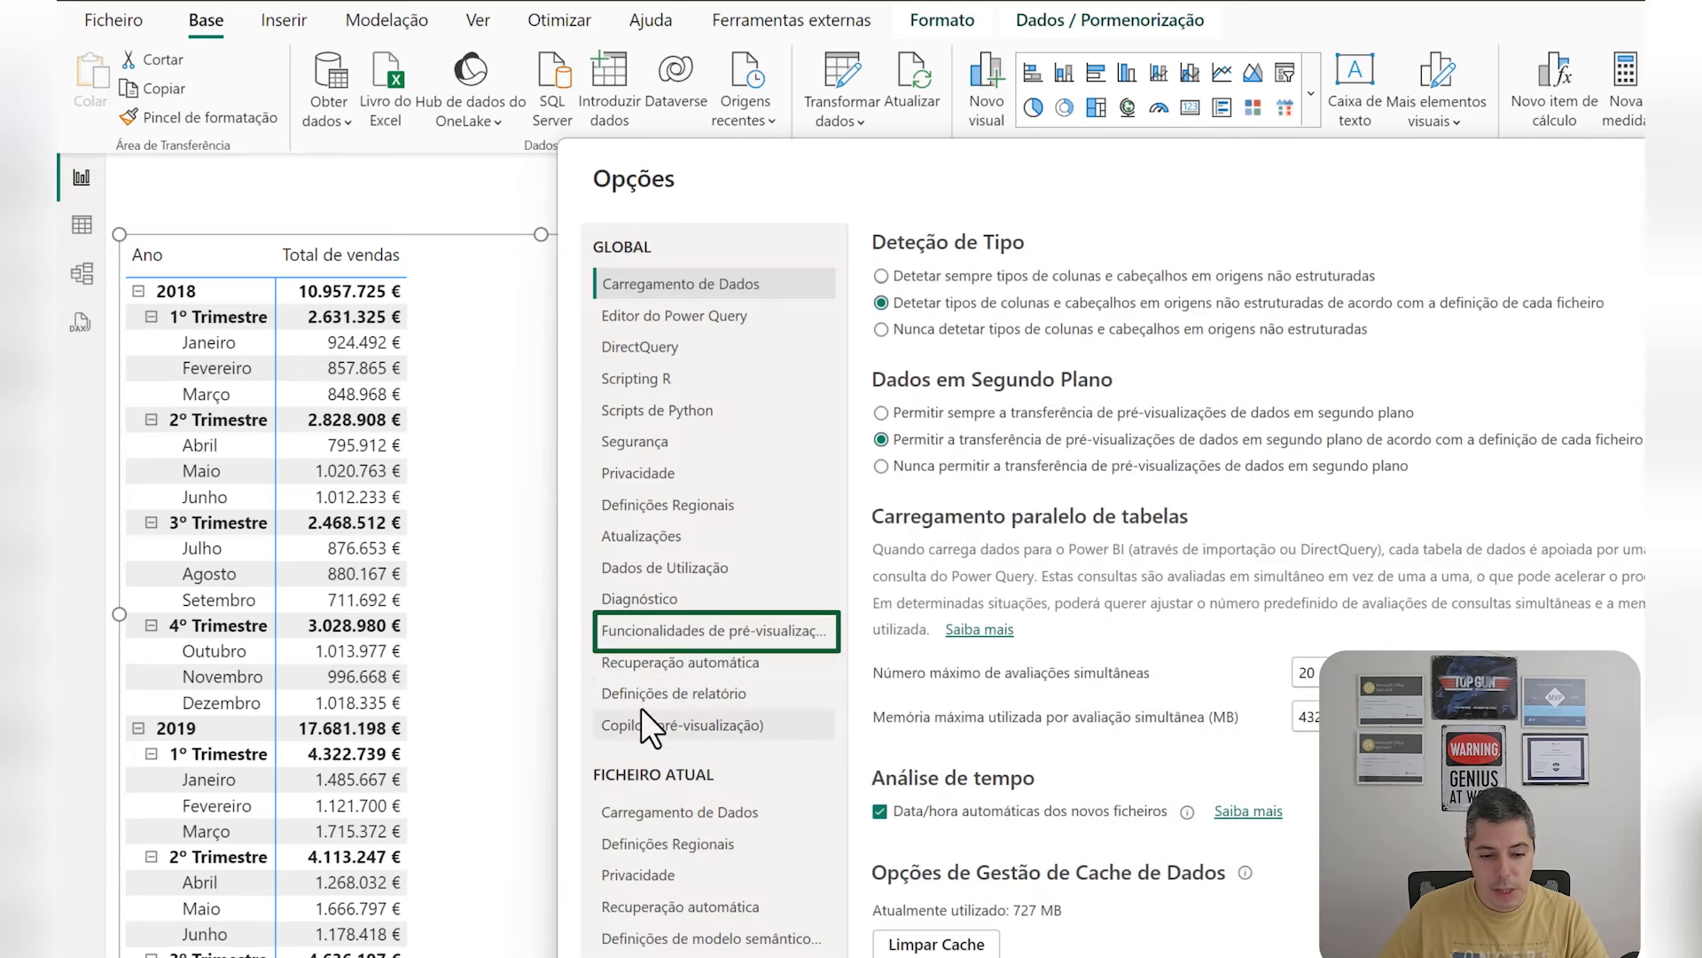
click(677, 625)
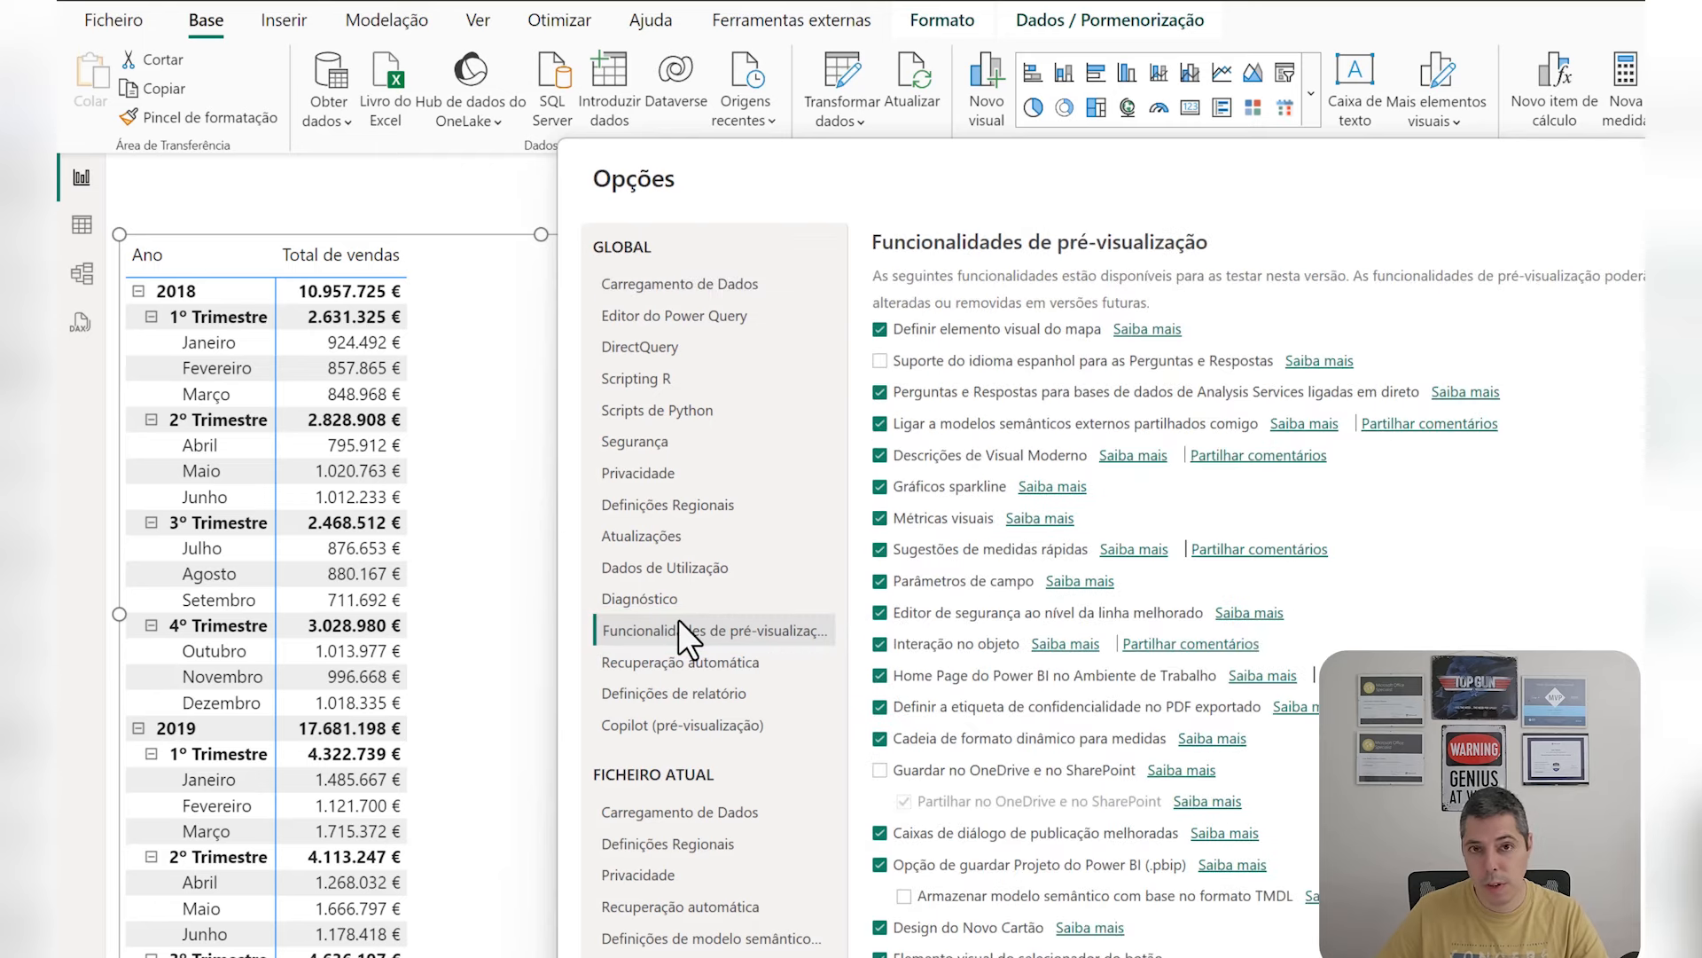
scroll(1010, 637, down, 3)
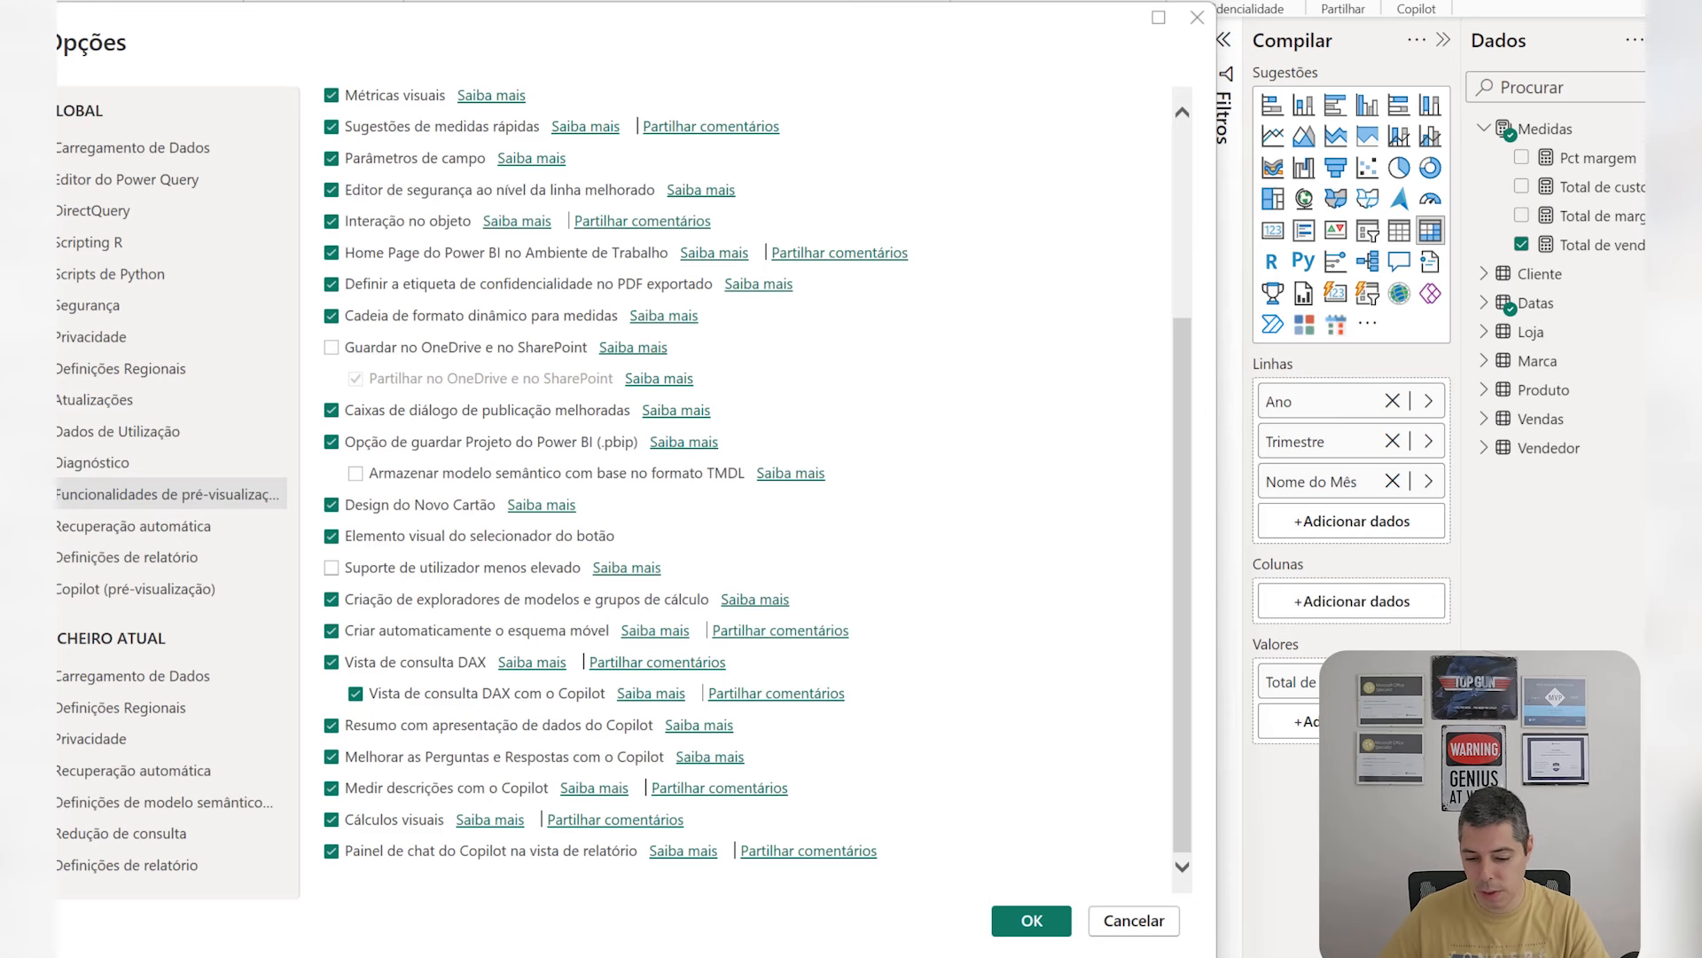
click(1031, 920)
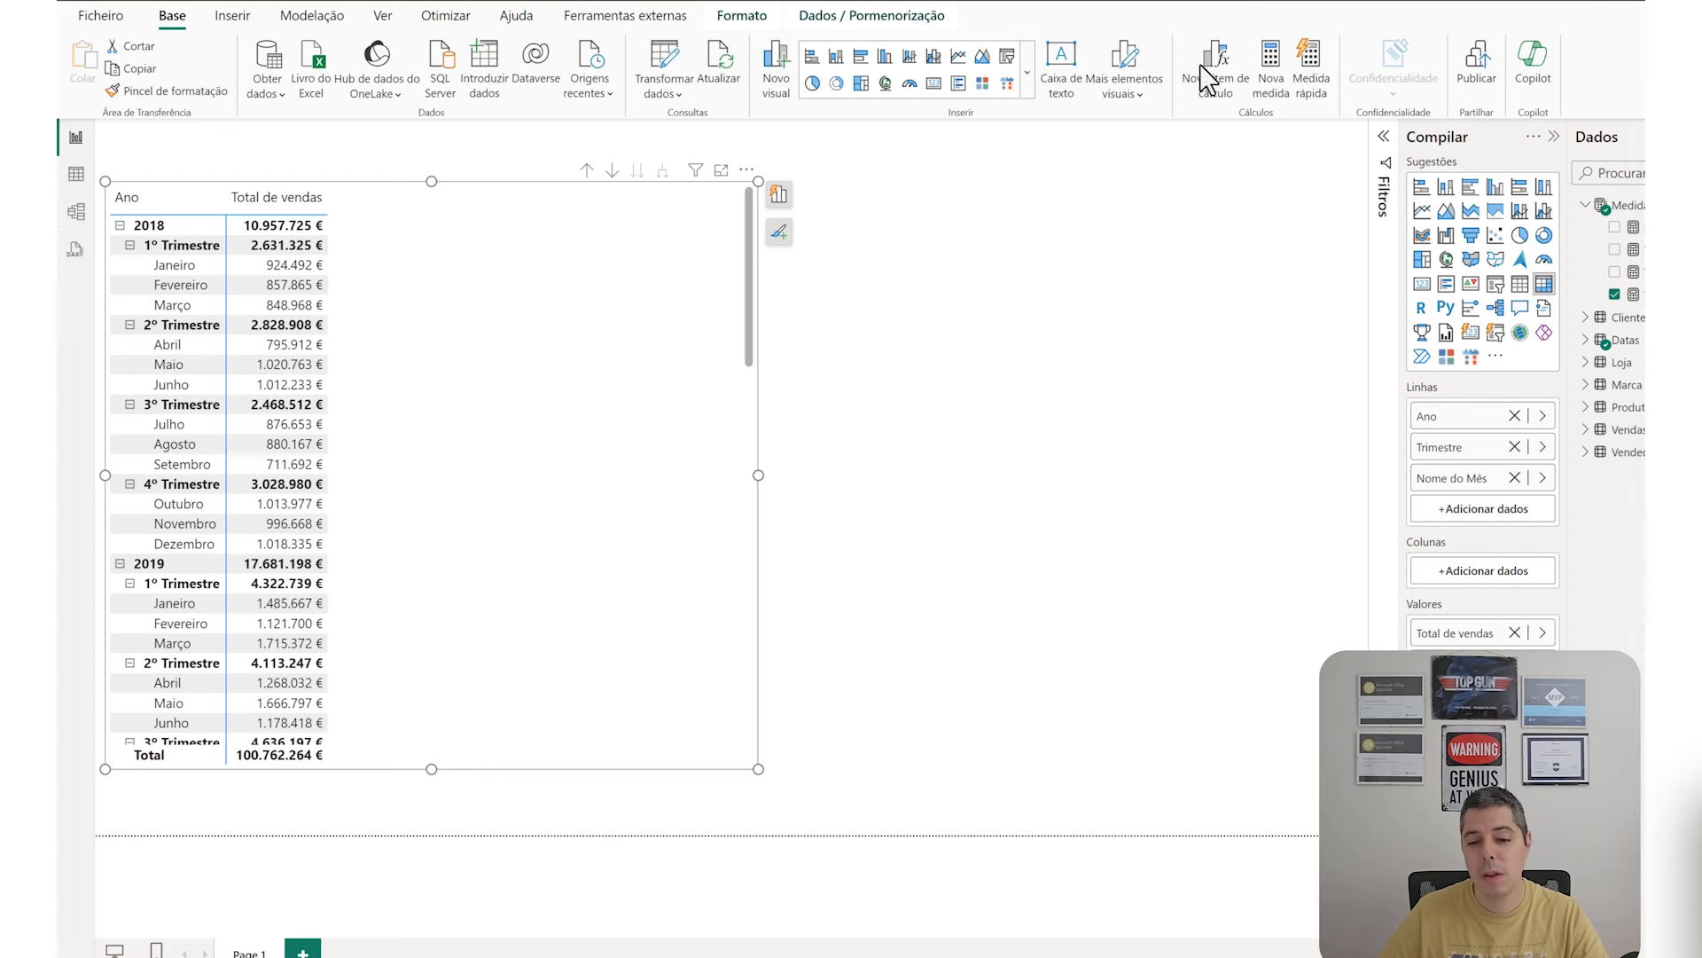
View the matrix in the visual calculation editor and in focus mode, returning to the report each time.
click(1233, 78)
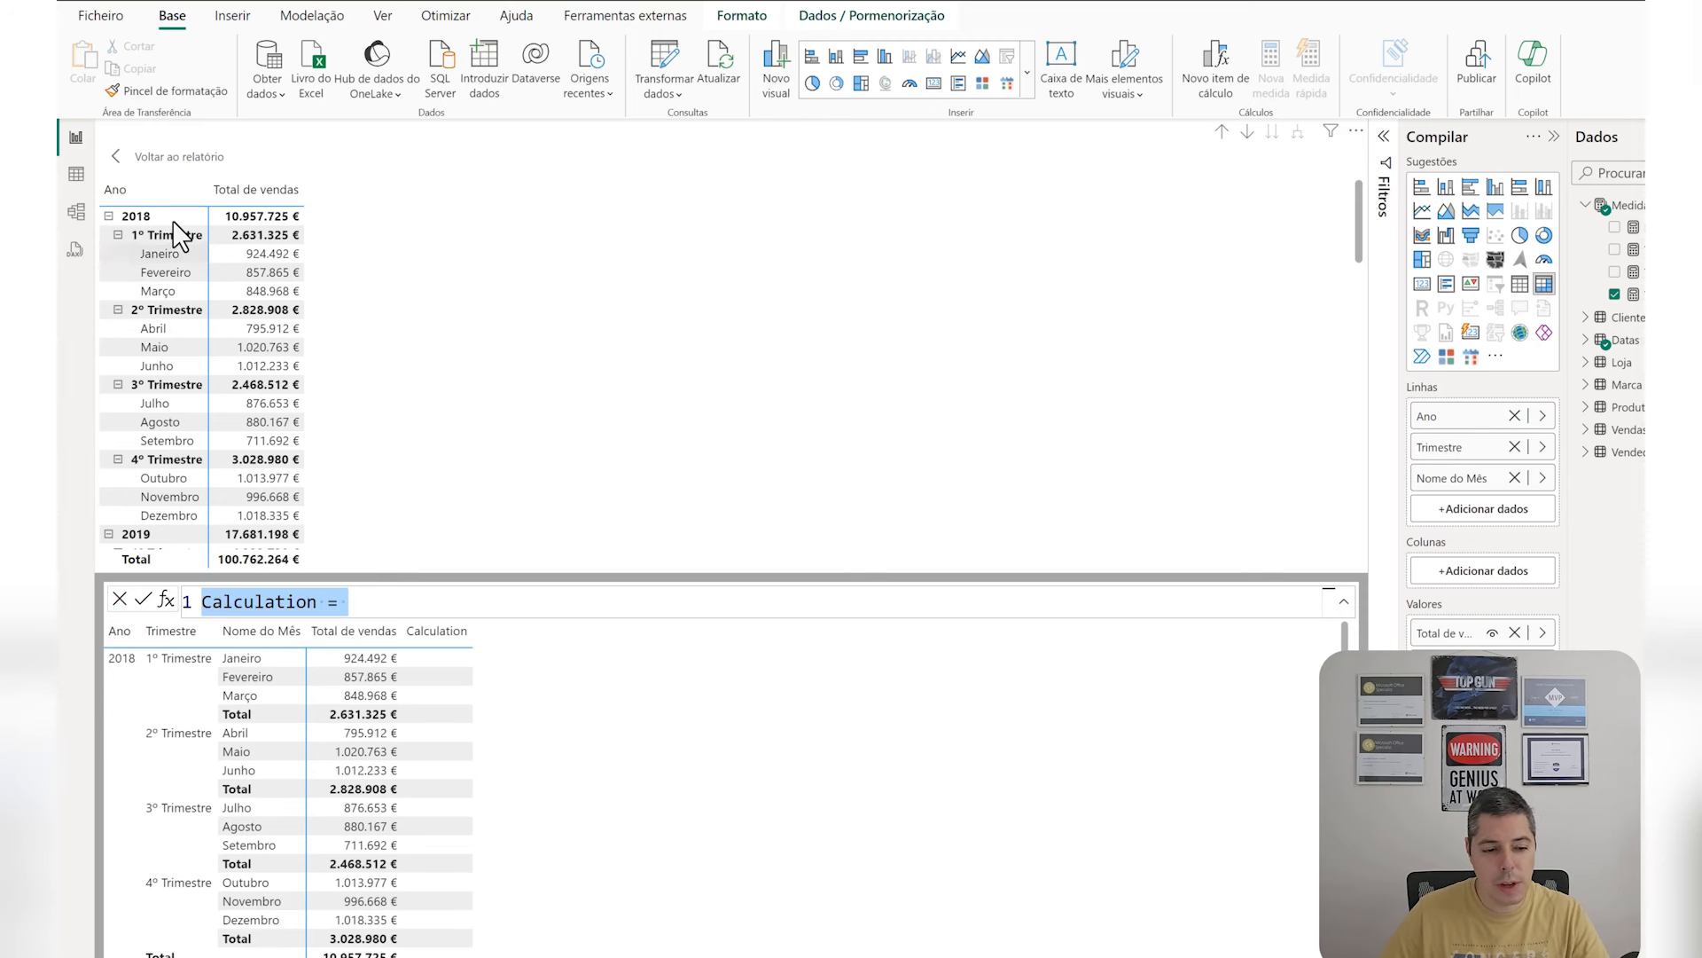
click(163, 161)
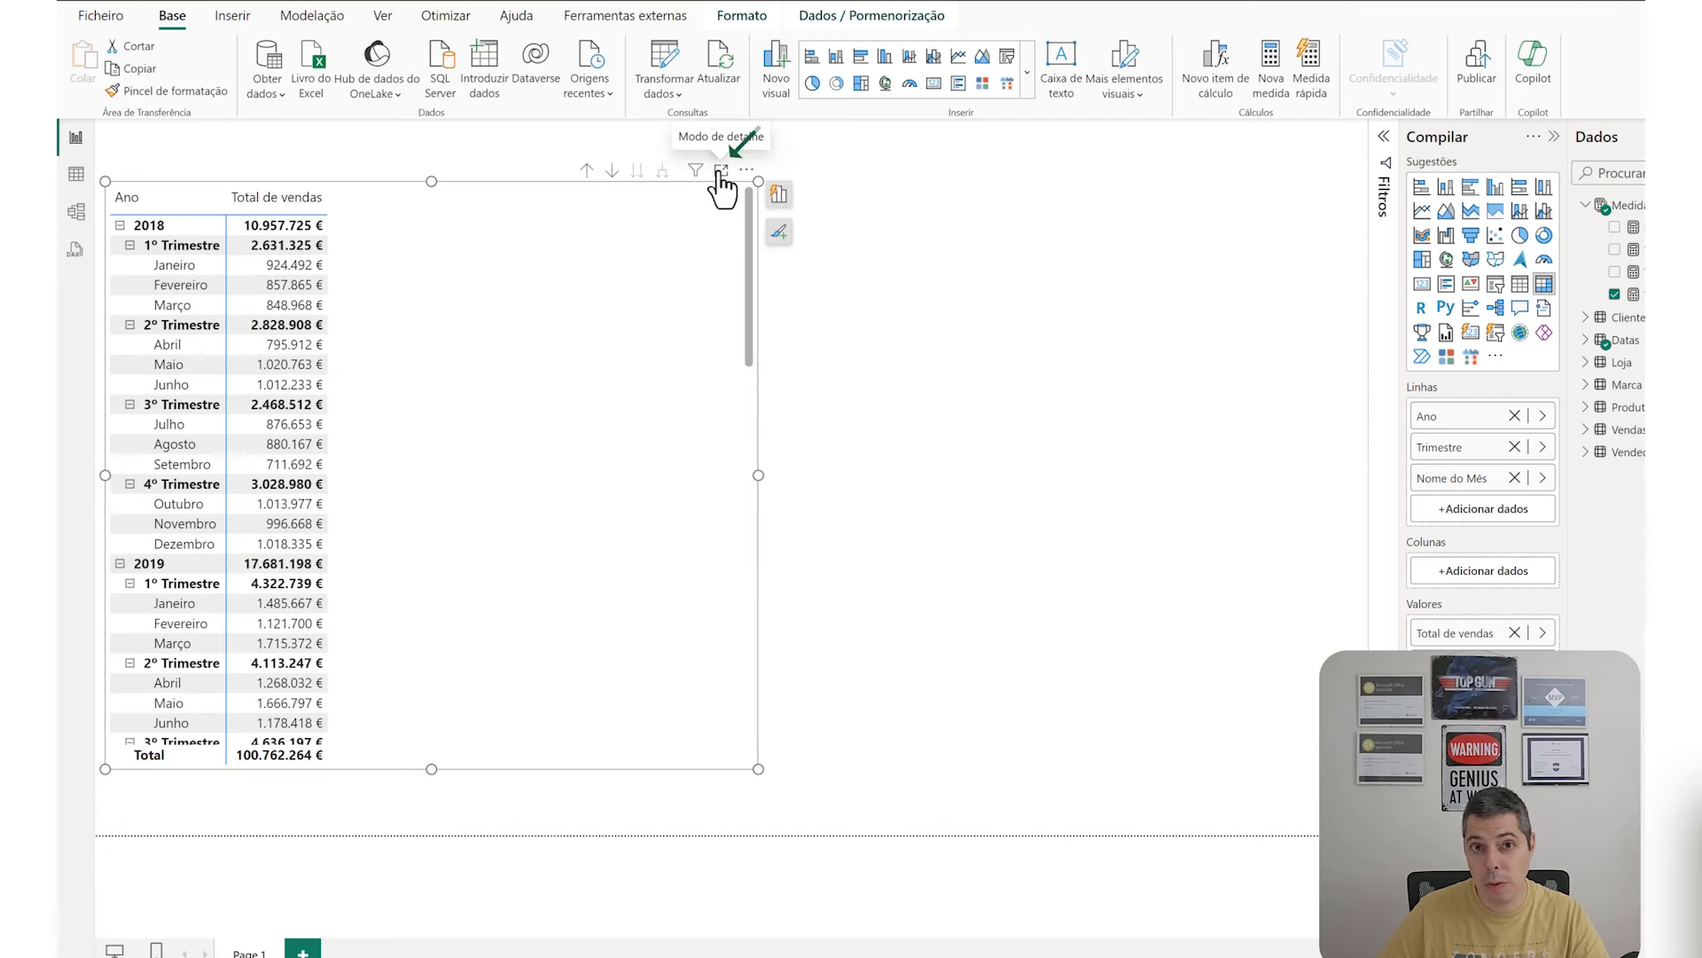
click(722, 173)
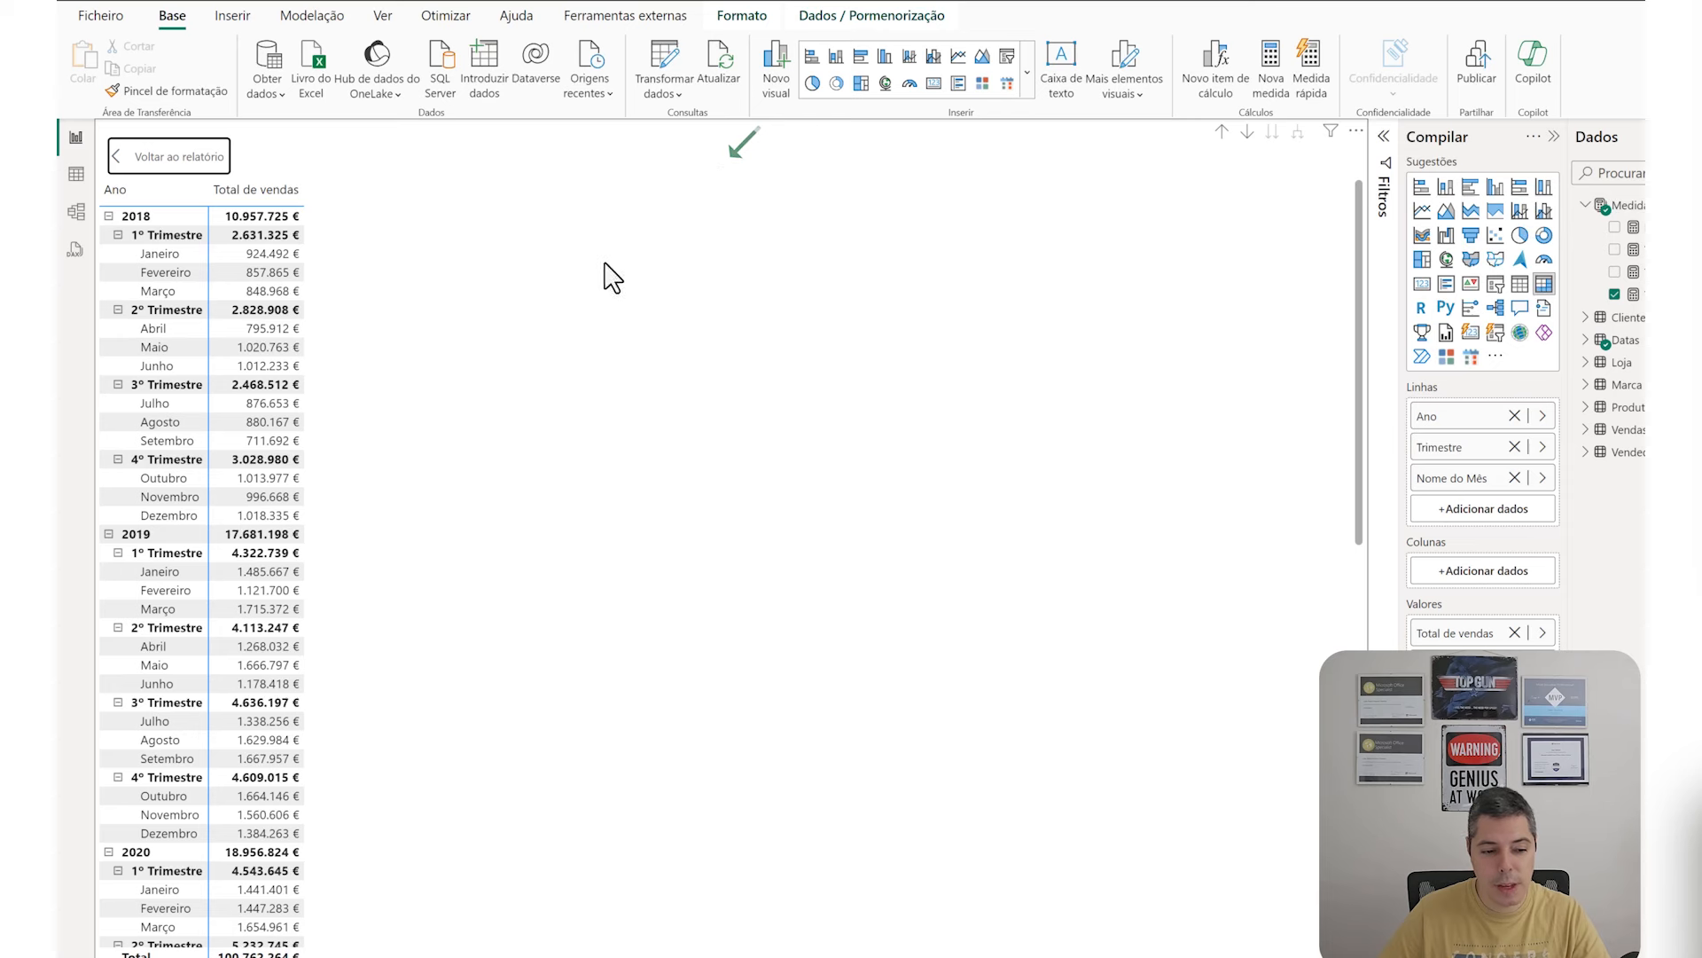
click(192, 168)
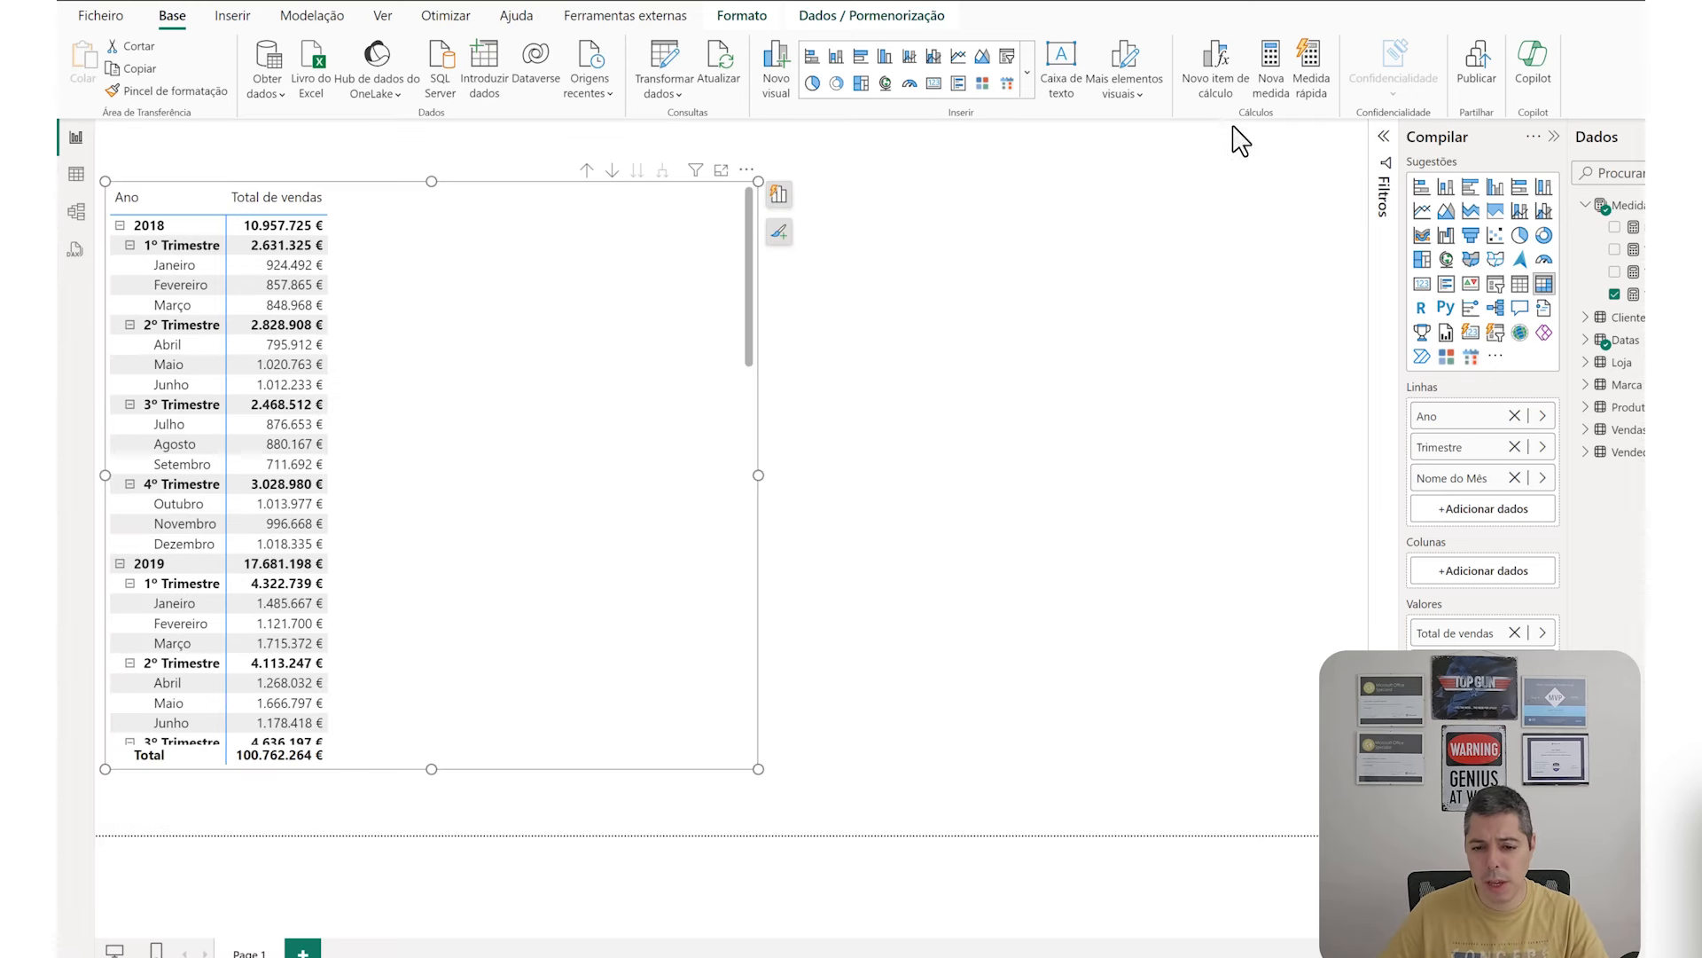
Add a visual calculation to the matrix from the Soma em execução template, using Total de vendas as the RUNNINGSUM field.
click(1206, 76)
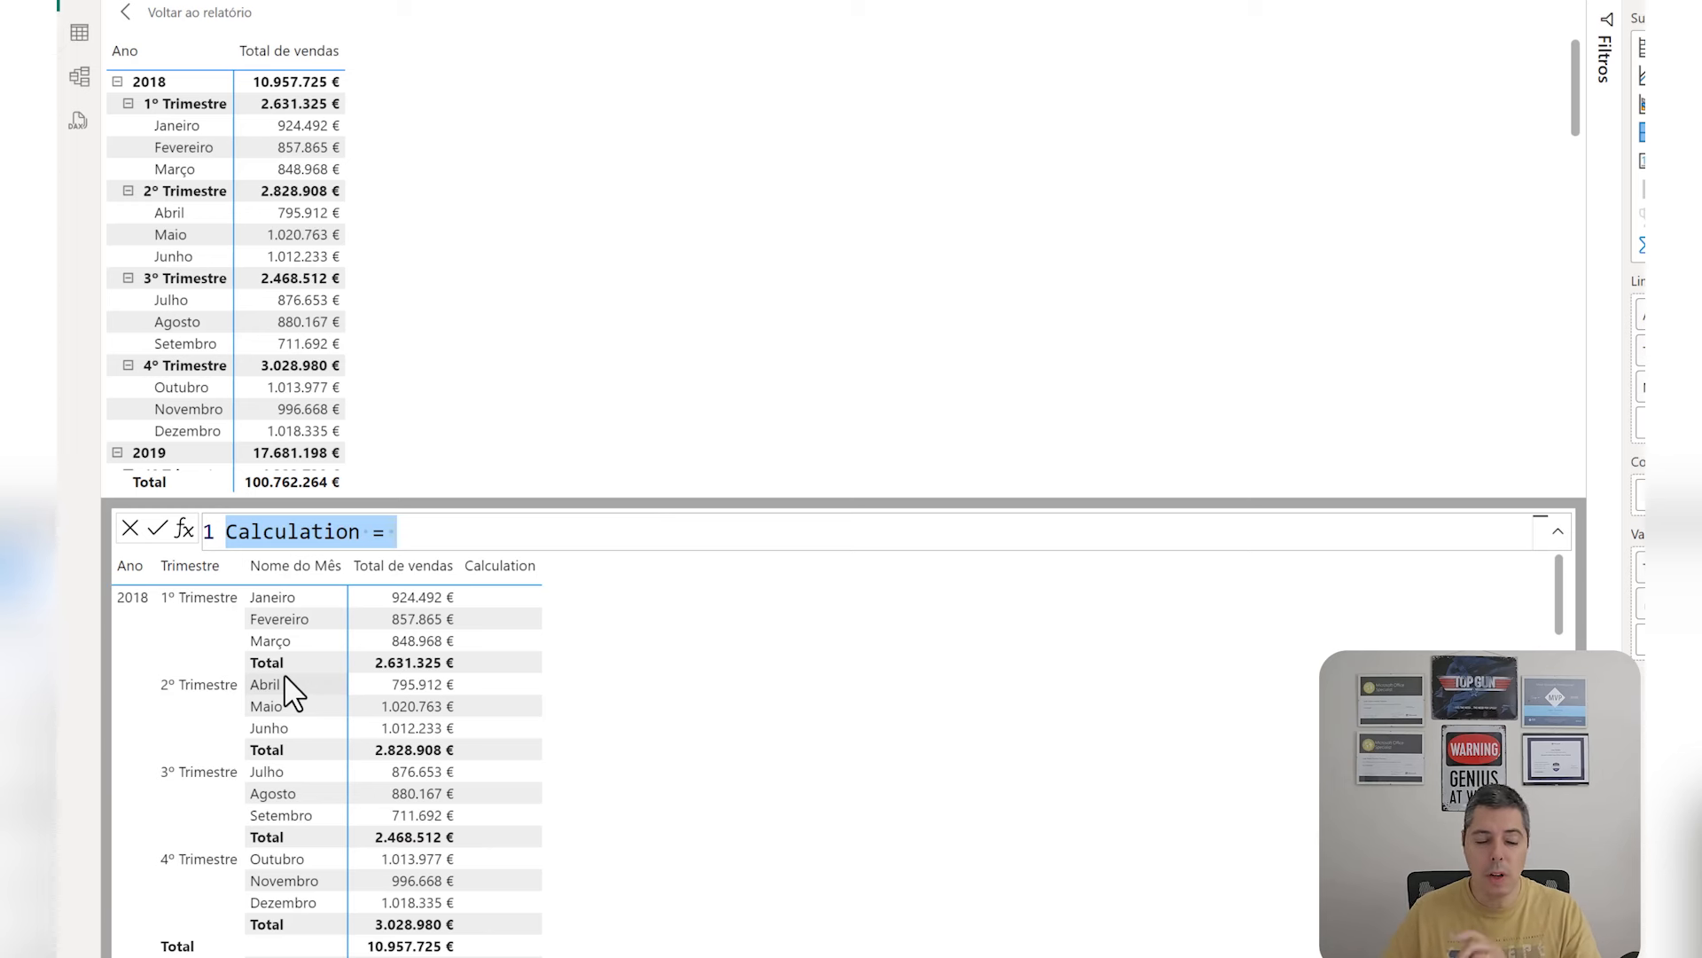
click(186, 532)
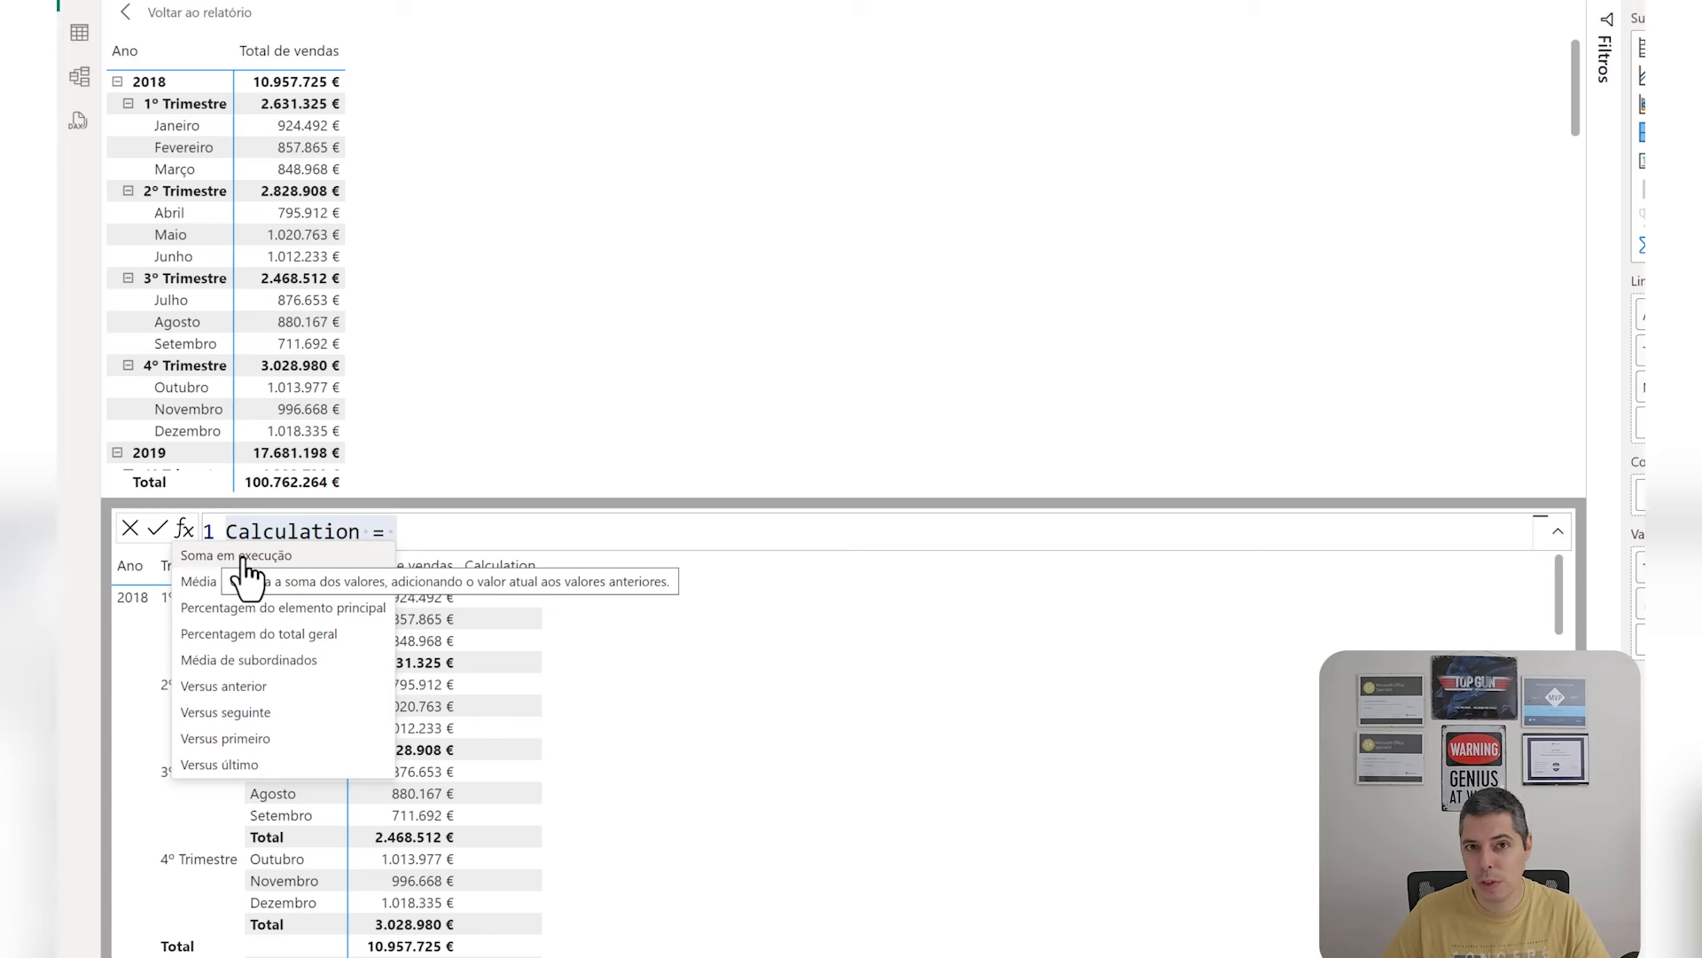
click(241, 556)
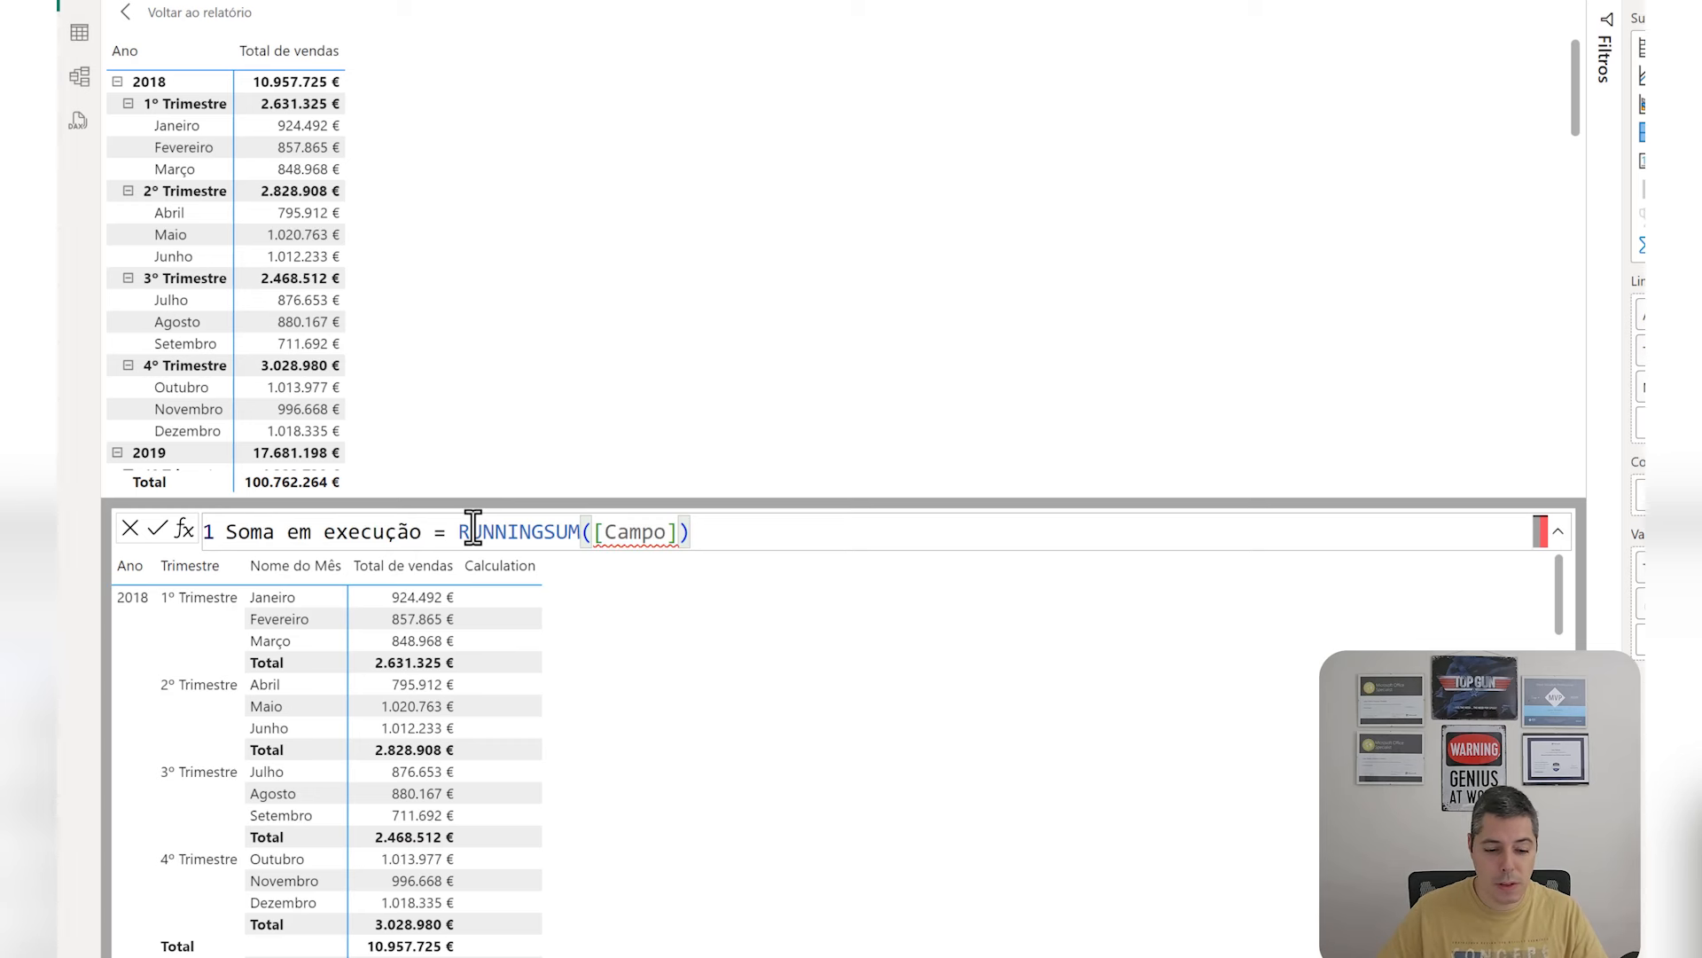
drag(606, 532, 667, 532)
text(Total de vendas)
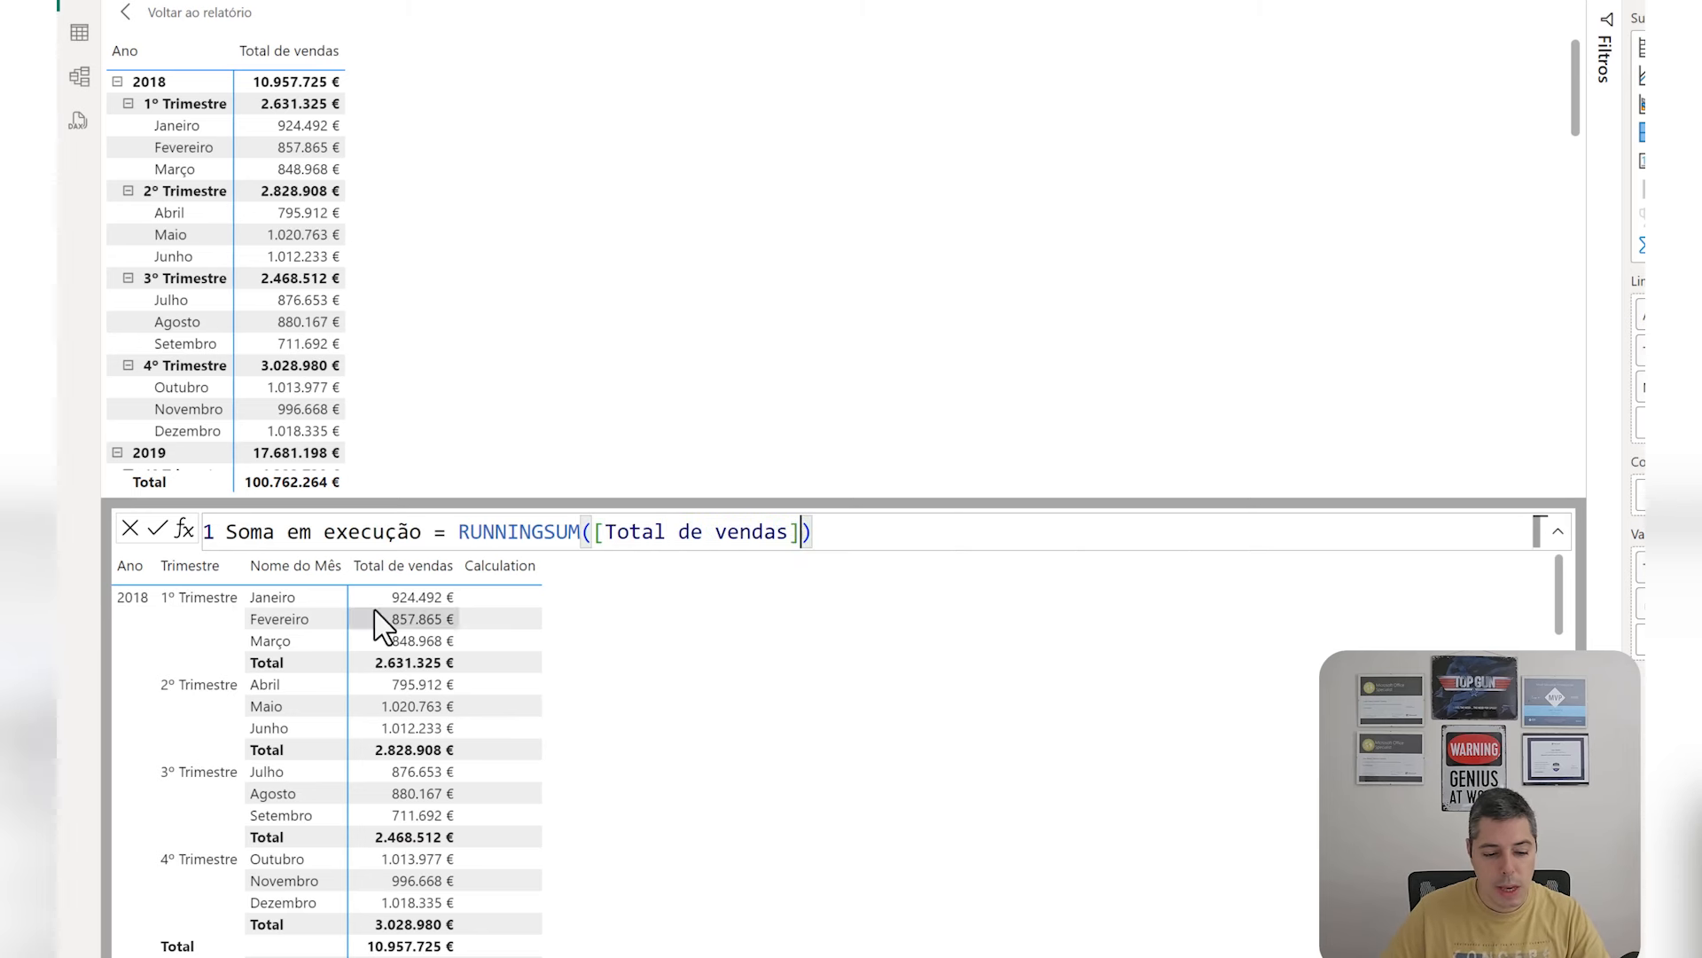
click(158, 530)
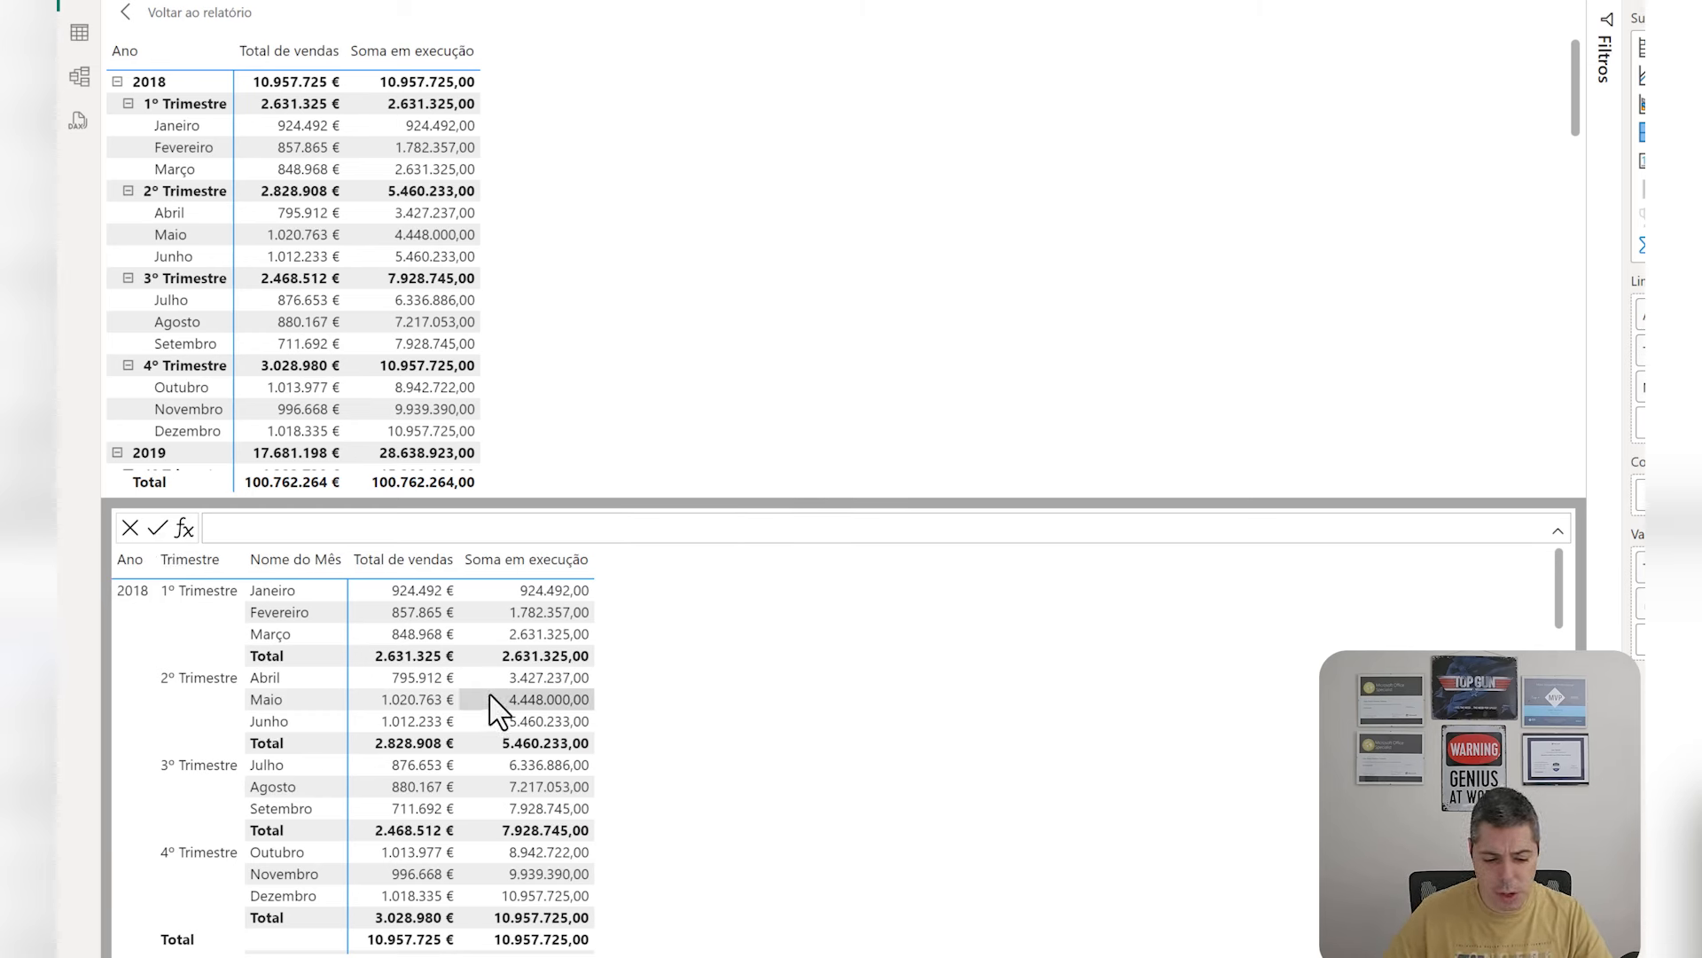
Examine the Soma em execução values across months, quarters and years in the calculation editor, and return to the report.
scroll(501, 708, down, 1)
scroll(501, 707, down, 1)
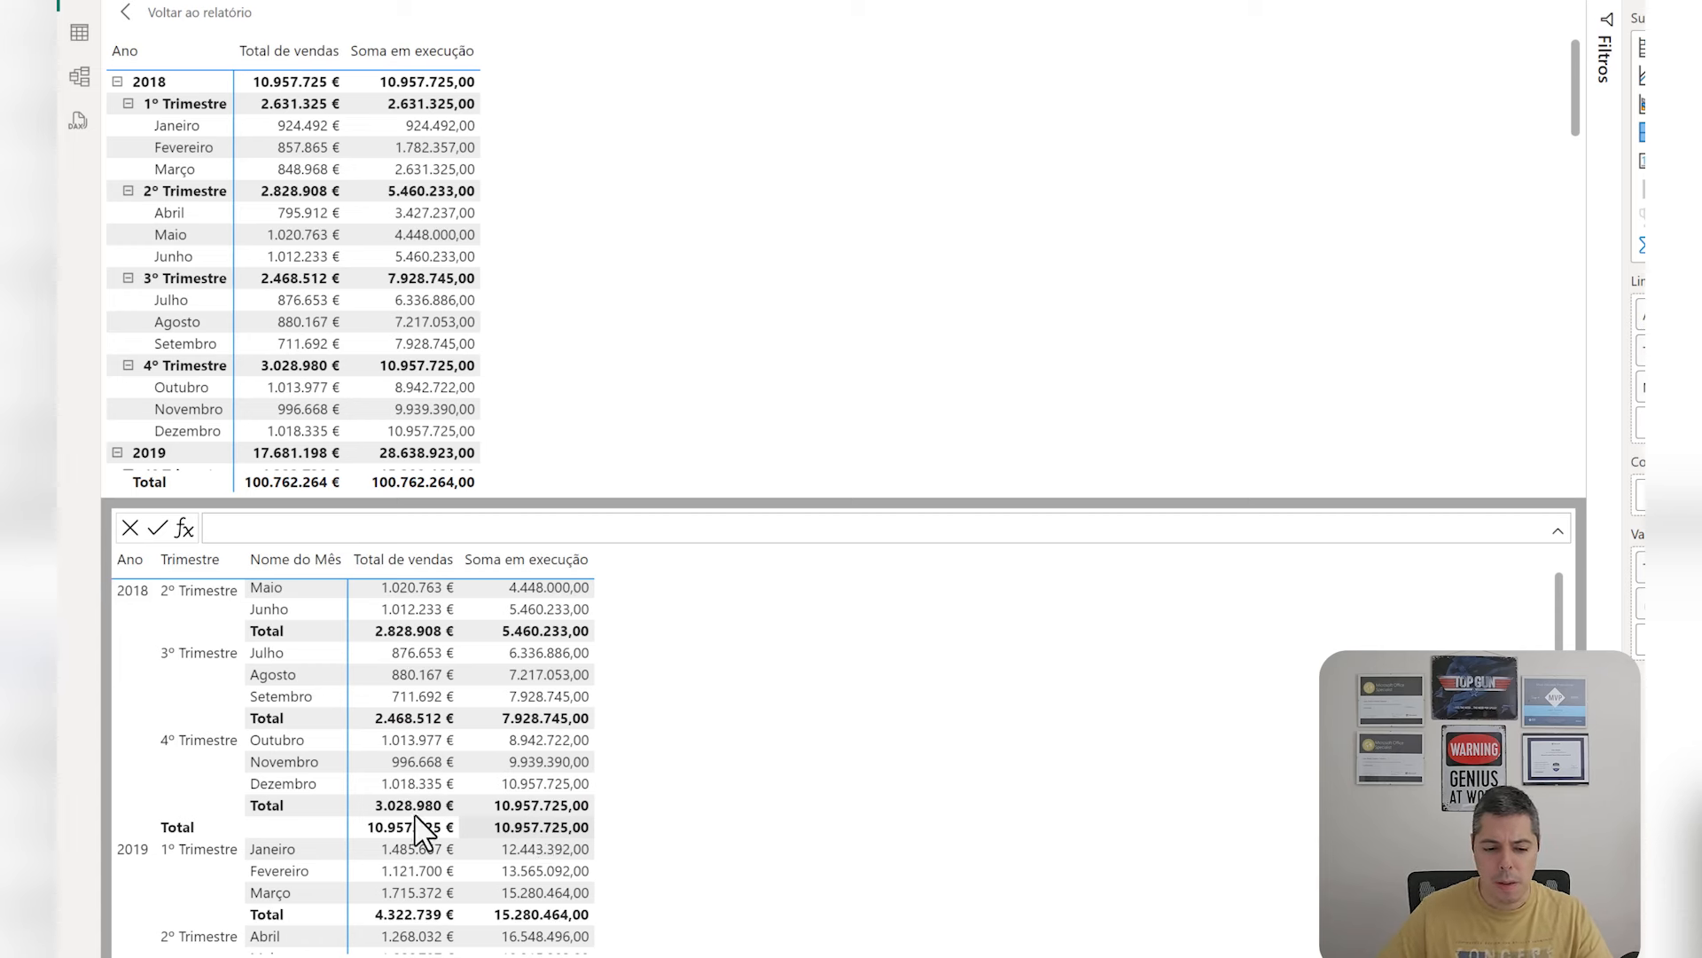
scroll(494, 742, up, 3)
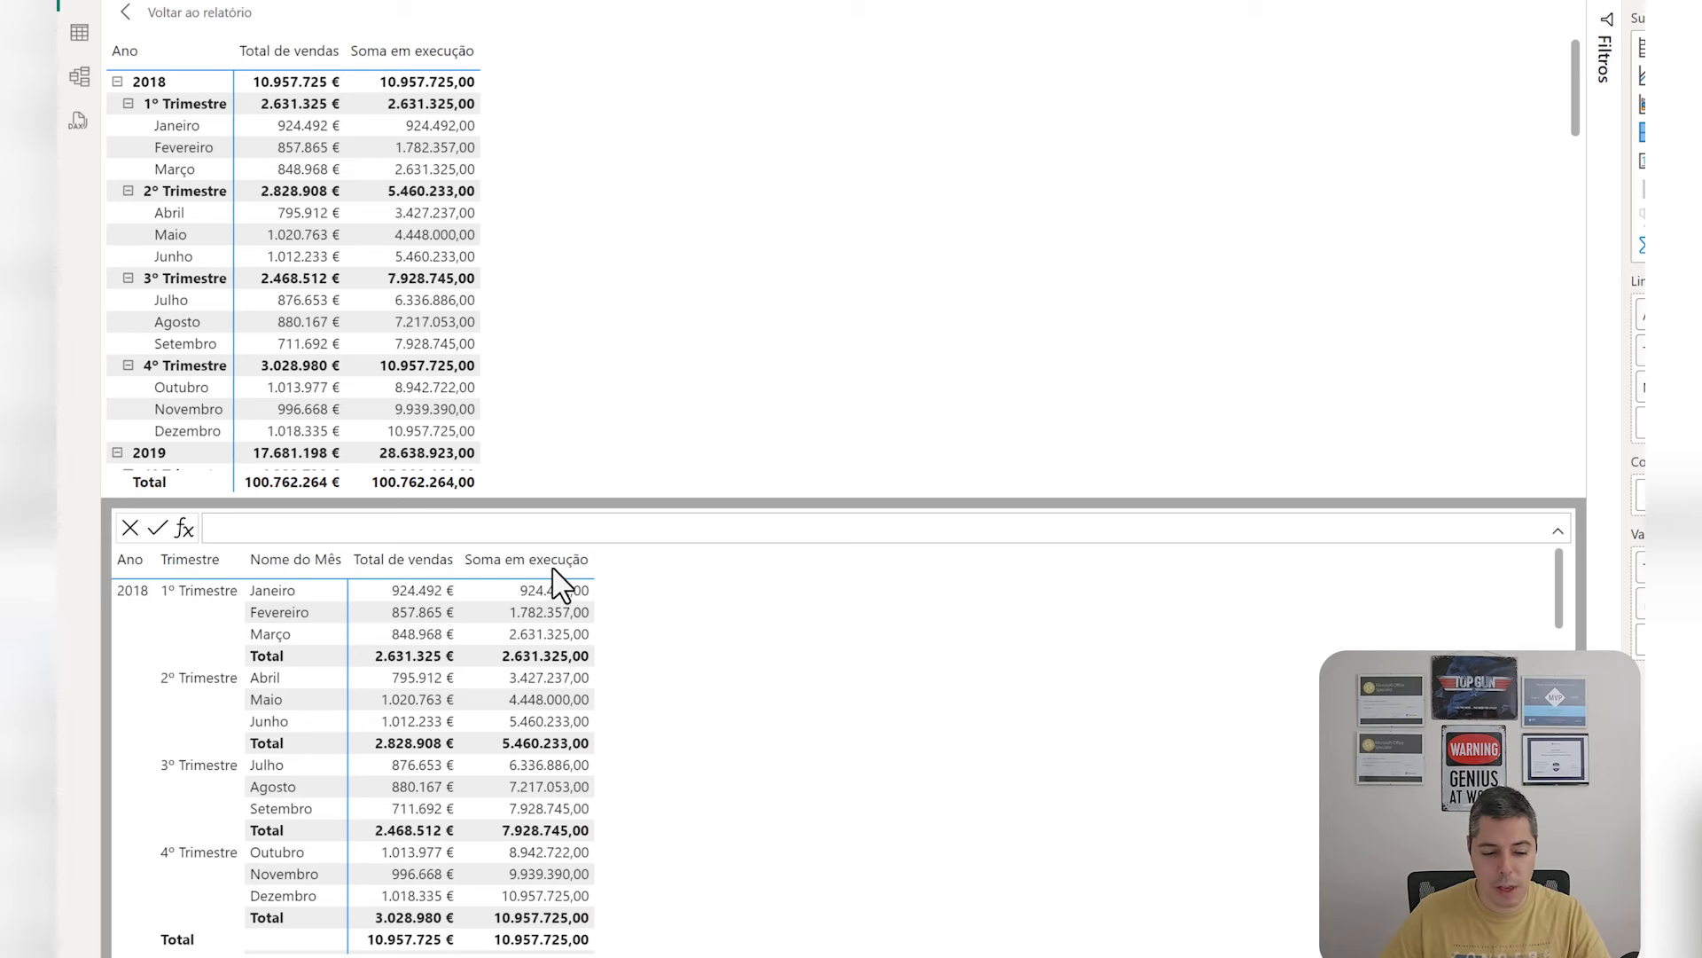
click(193, 39)
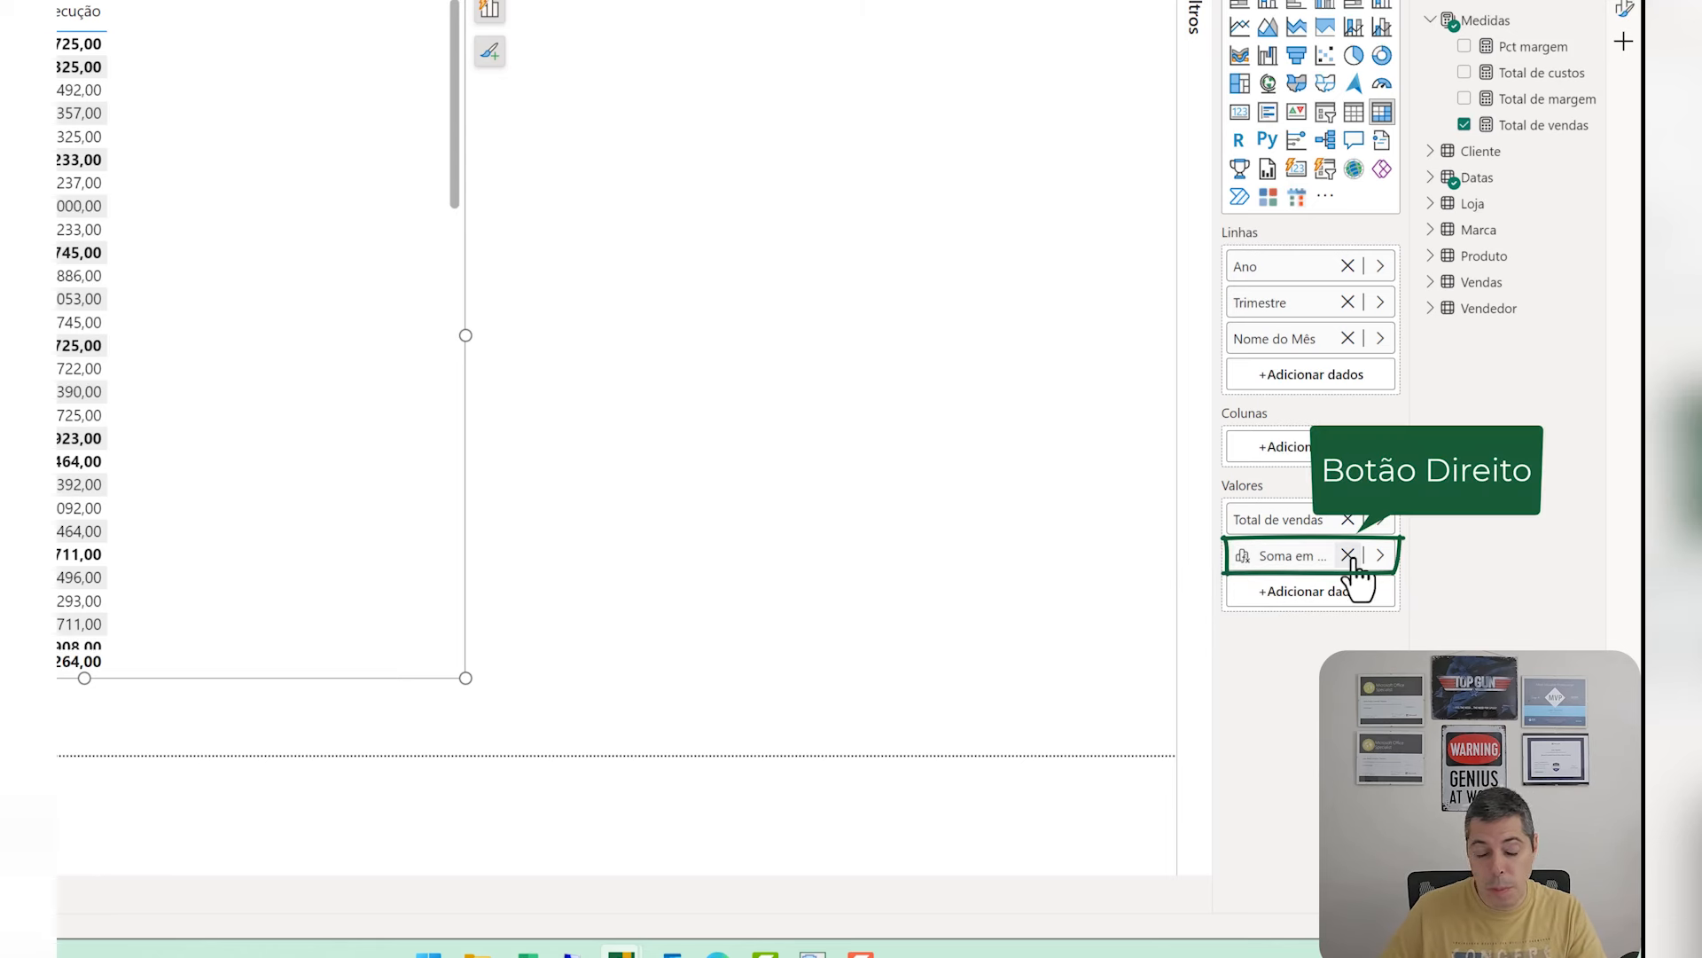
Open the Soma em execução calculation for editing and rename it Acumulados Vendas in its formula.
right_click(1301, 558)
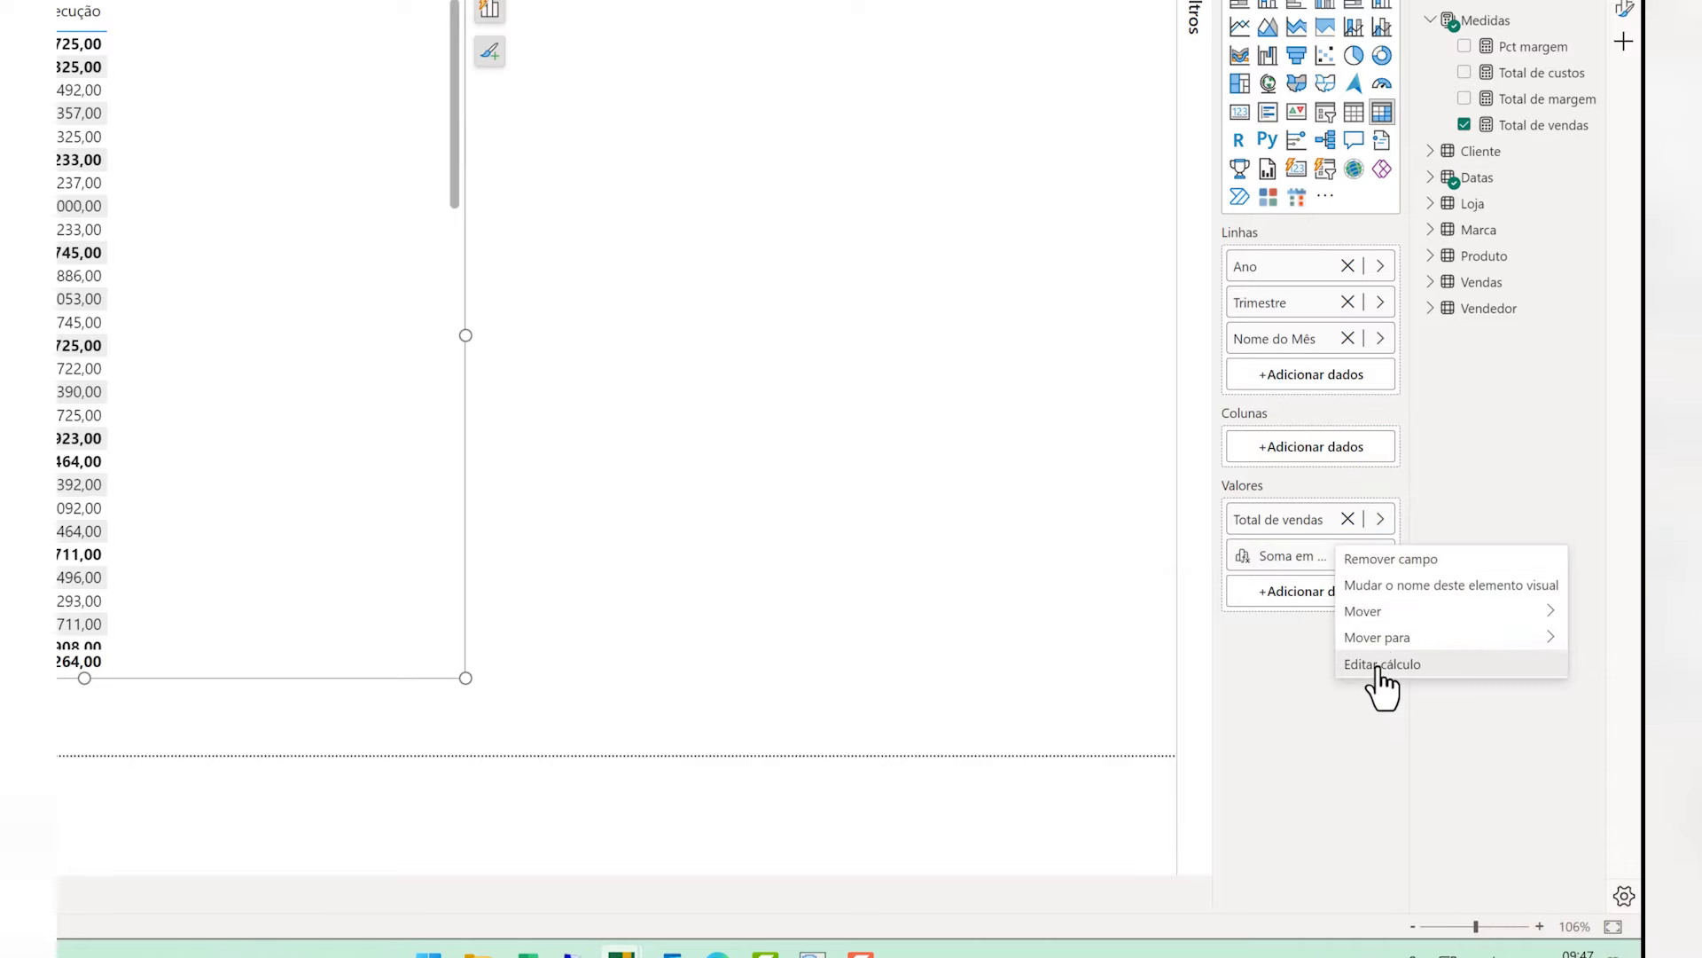
click(1380, 663)
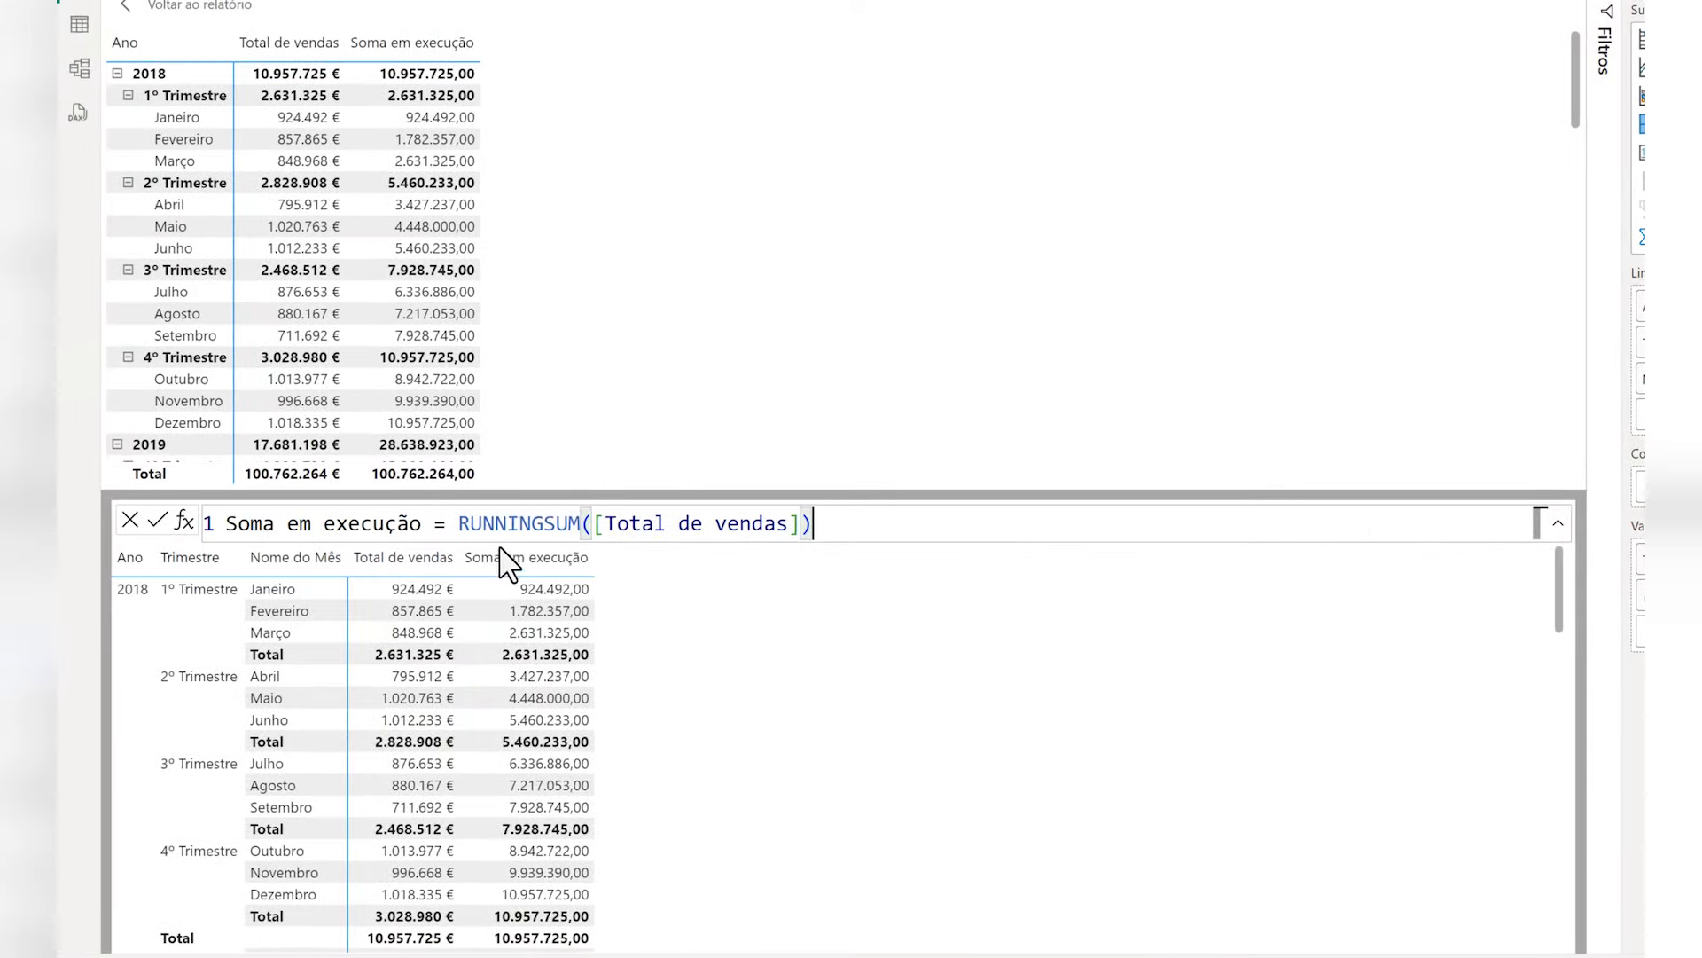
drag(226, 523, 422, 523)
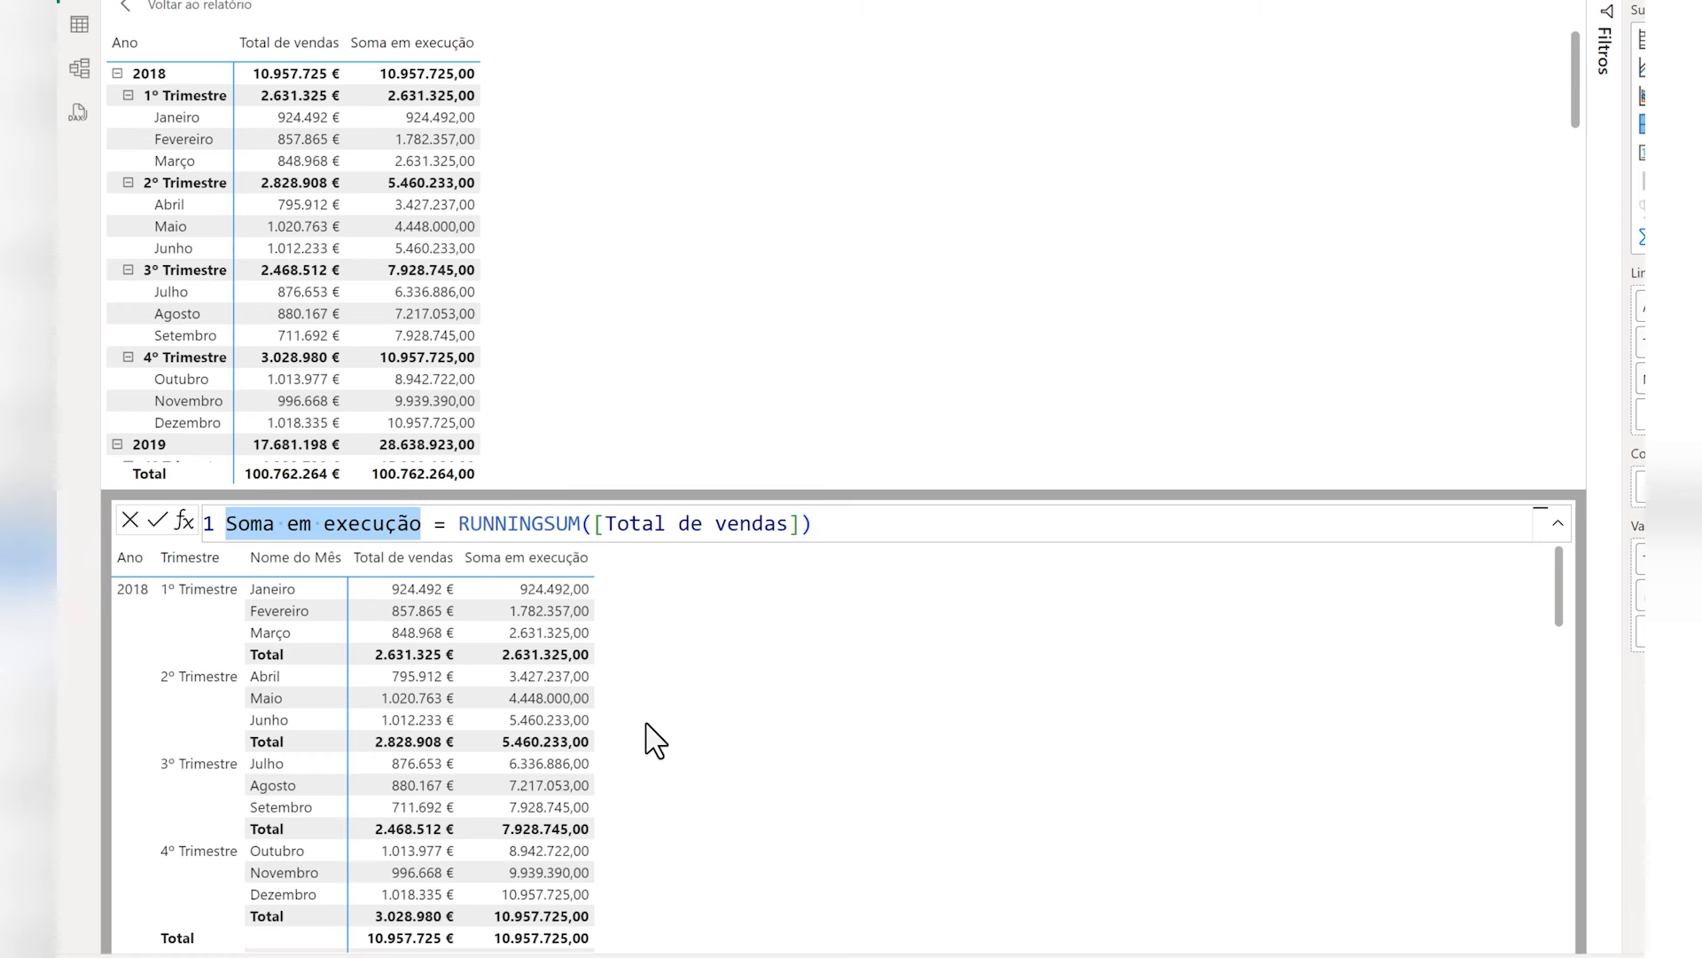
text(Acumulados)
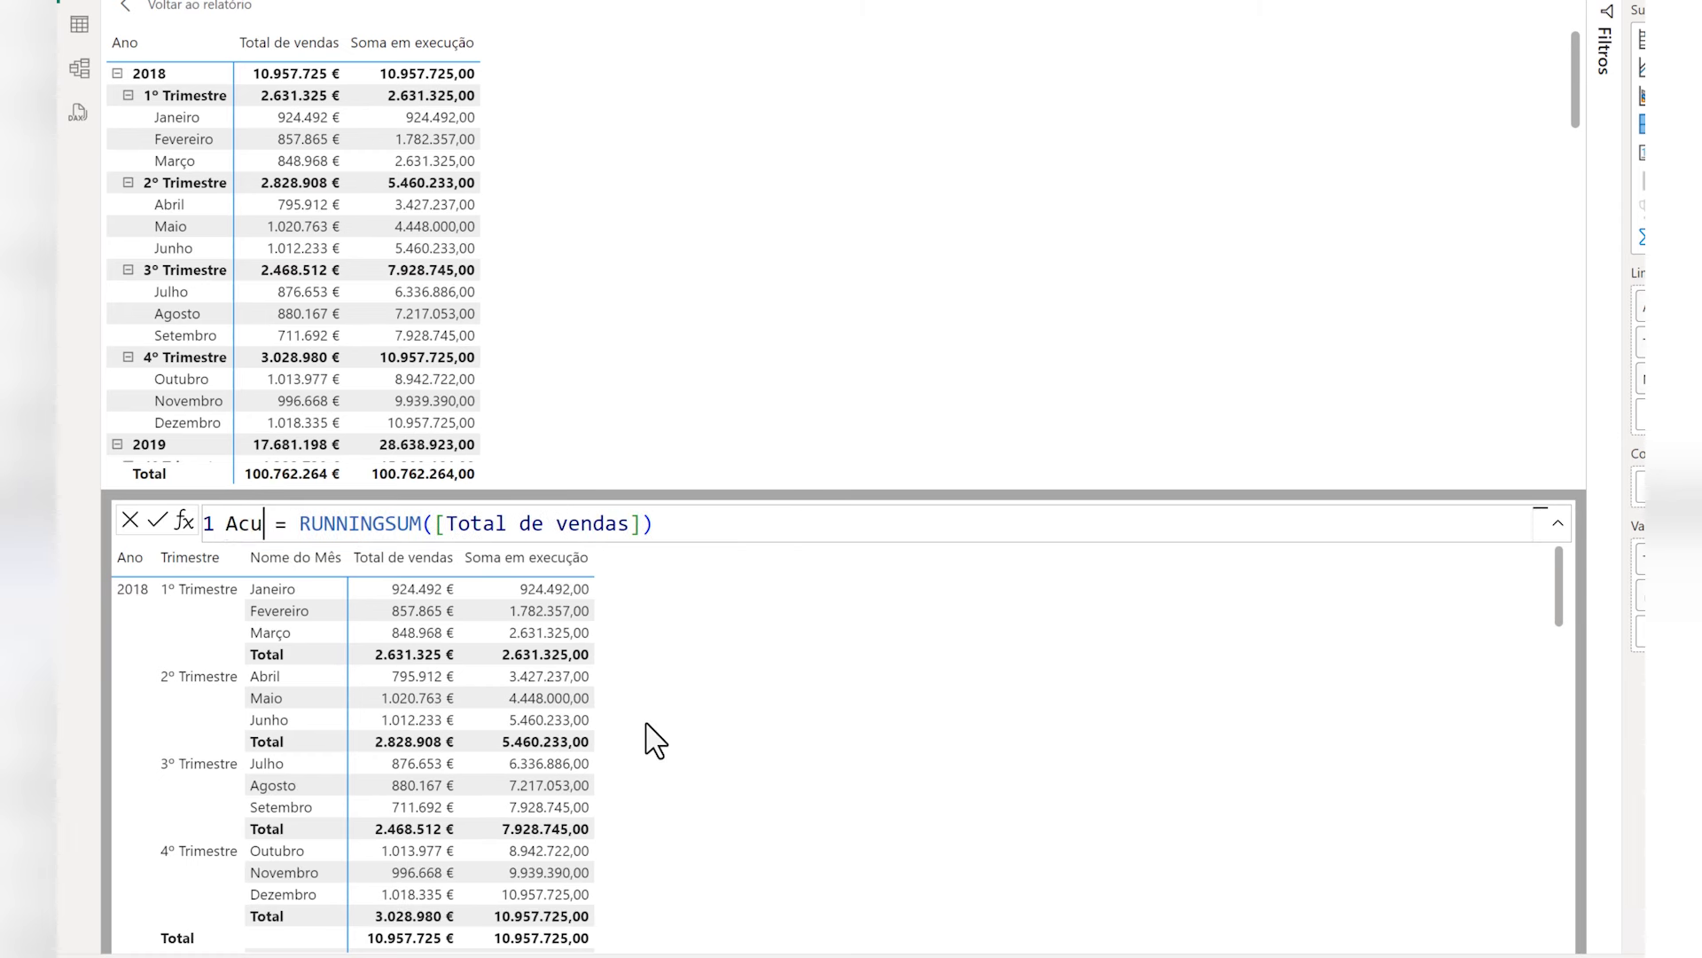
text( Vendas)
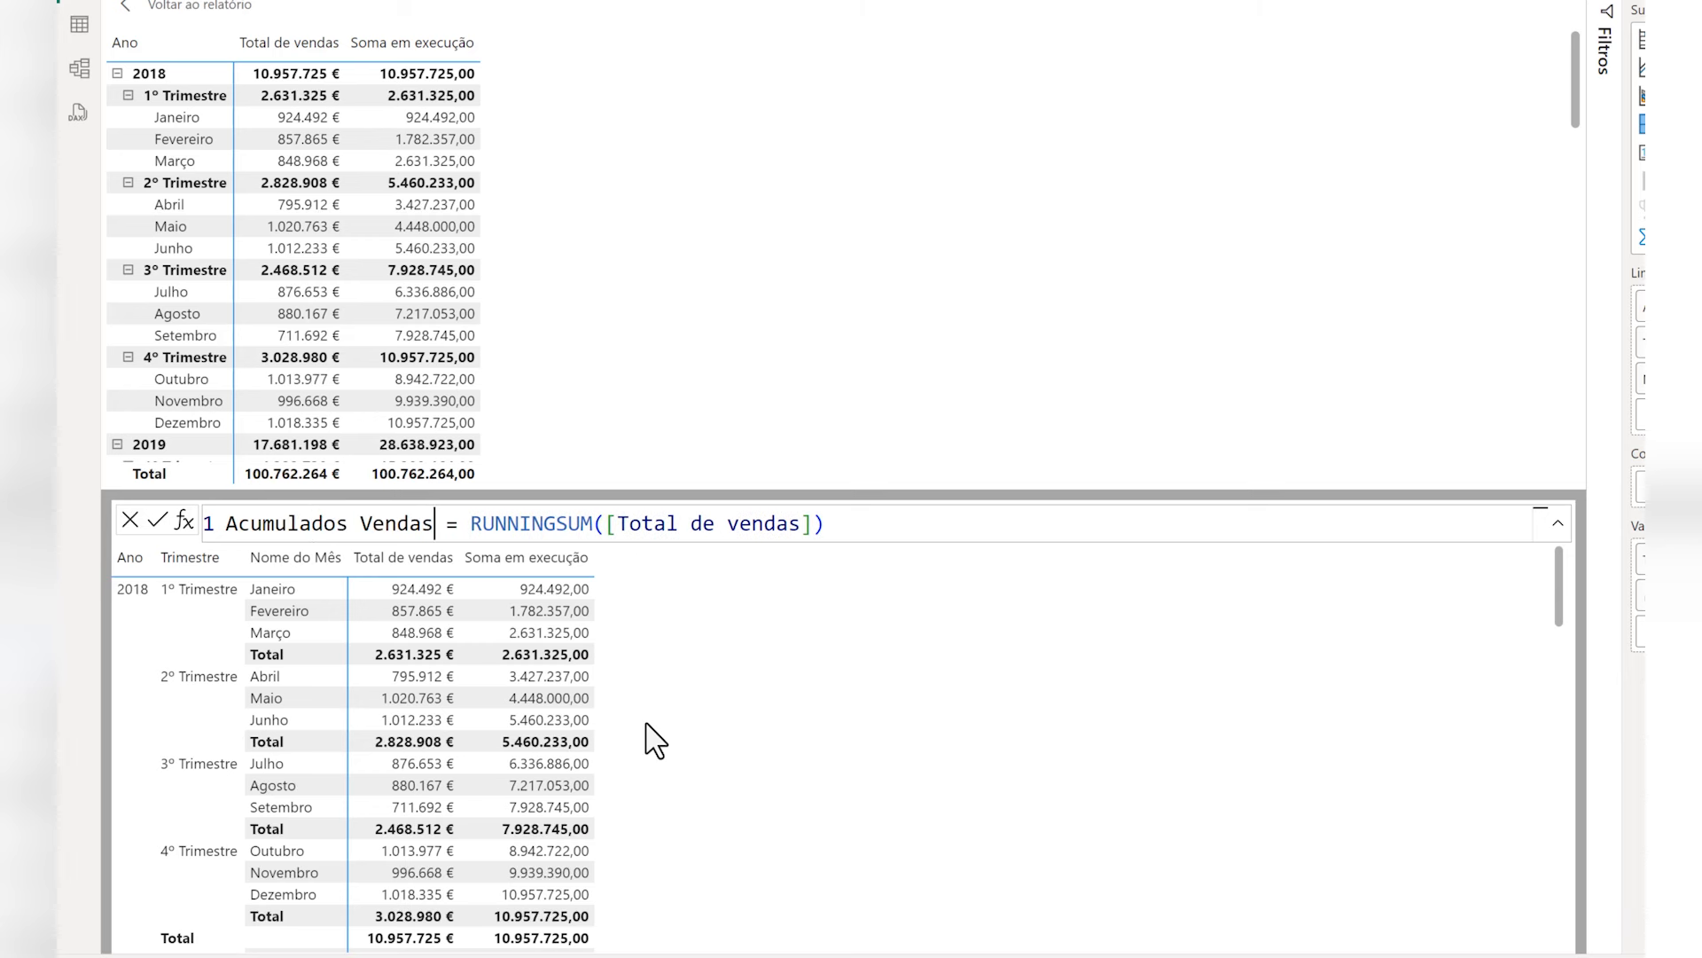
Clear the expression after the equals sign and re-enter it as RUNNINGSUM([Total de vendas]; up to the axis argument.
key(ctrl+Right)
key(ctrl+Right)
key(ctrl+Right)
key(ctrl+Right)
key(ctrl+Right)
key(BackSpace)
key(BackSpace)
key(BackSpace)
key(BackSpace)
key(BackSpace)
key(BackSpace)
key(BackSpace)
key(BackSpace)
key(BackSpace)
key(BackSpace)
key(BackSpace)
key(BackSpace)
key(BackSpace)
key(BackSpace)
key(BackSpace)
key(BackSpace)
key(BackSpace)
key(BackSpace)
key(BackSpace)
key(BackSpace)
key(BackSpace)
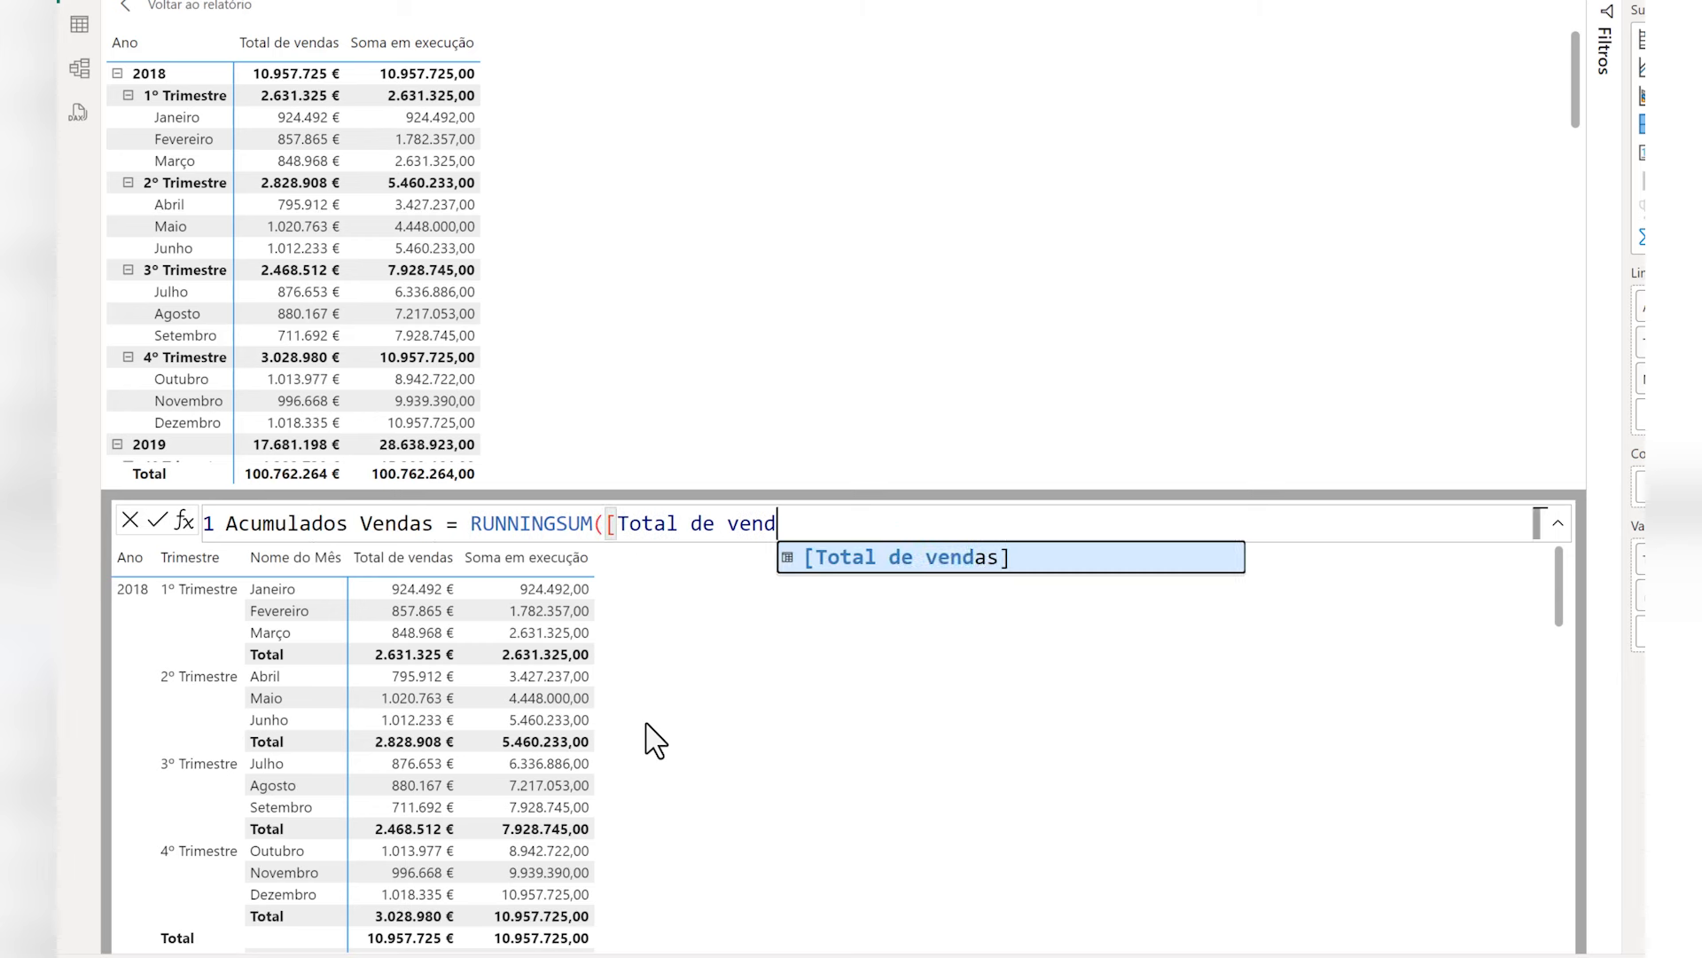
key(BackSpace)
text(RUn)
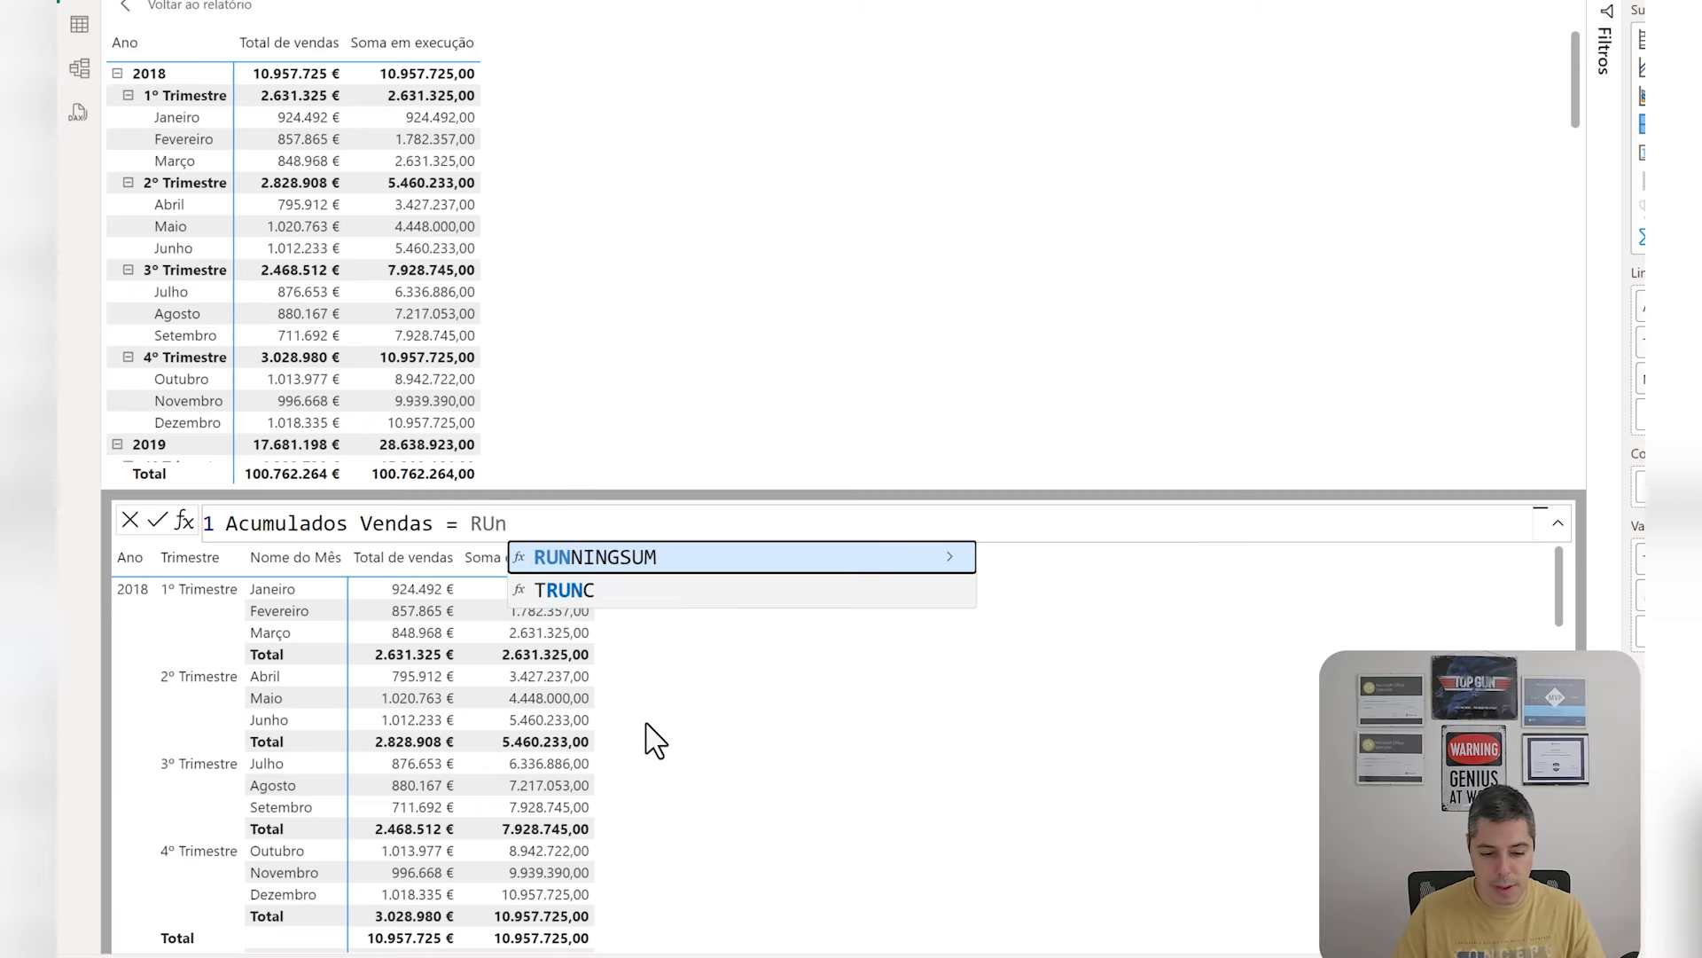
key(Tab)
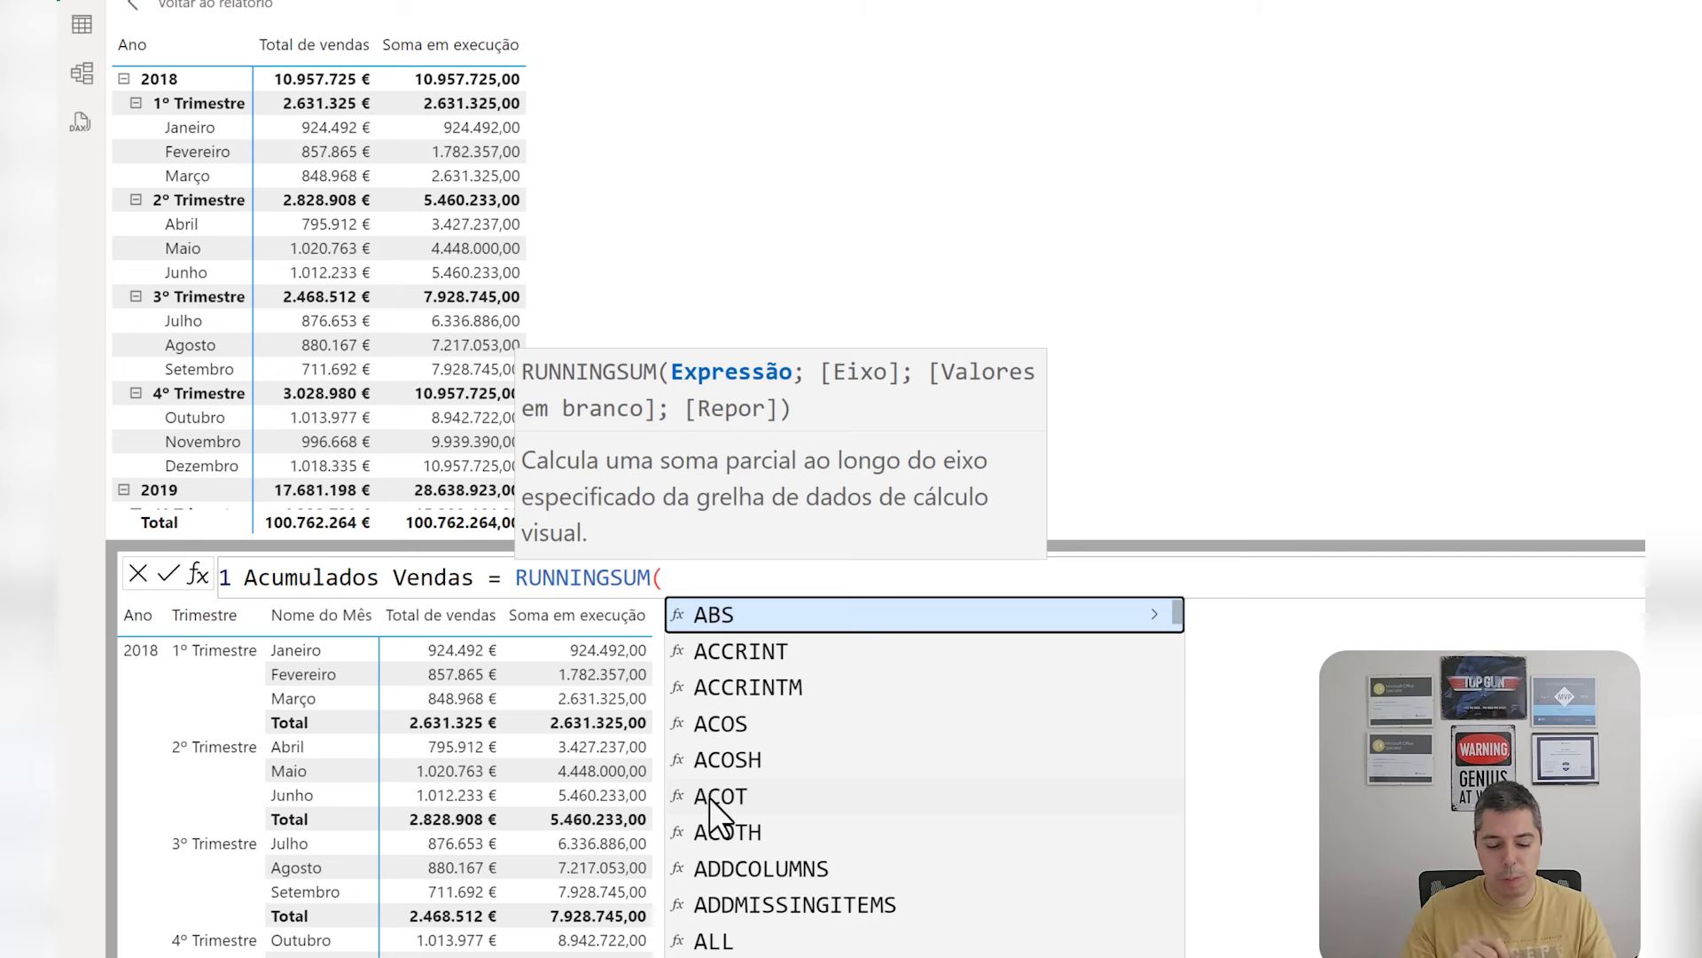
text({)
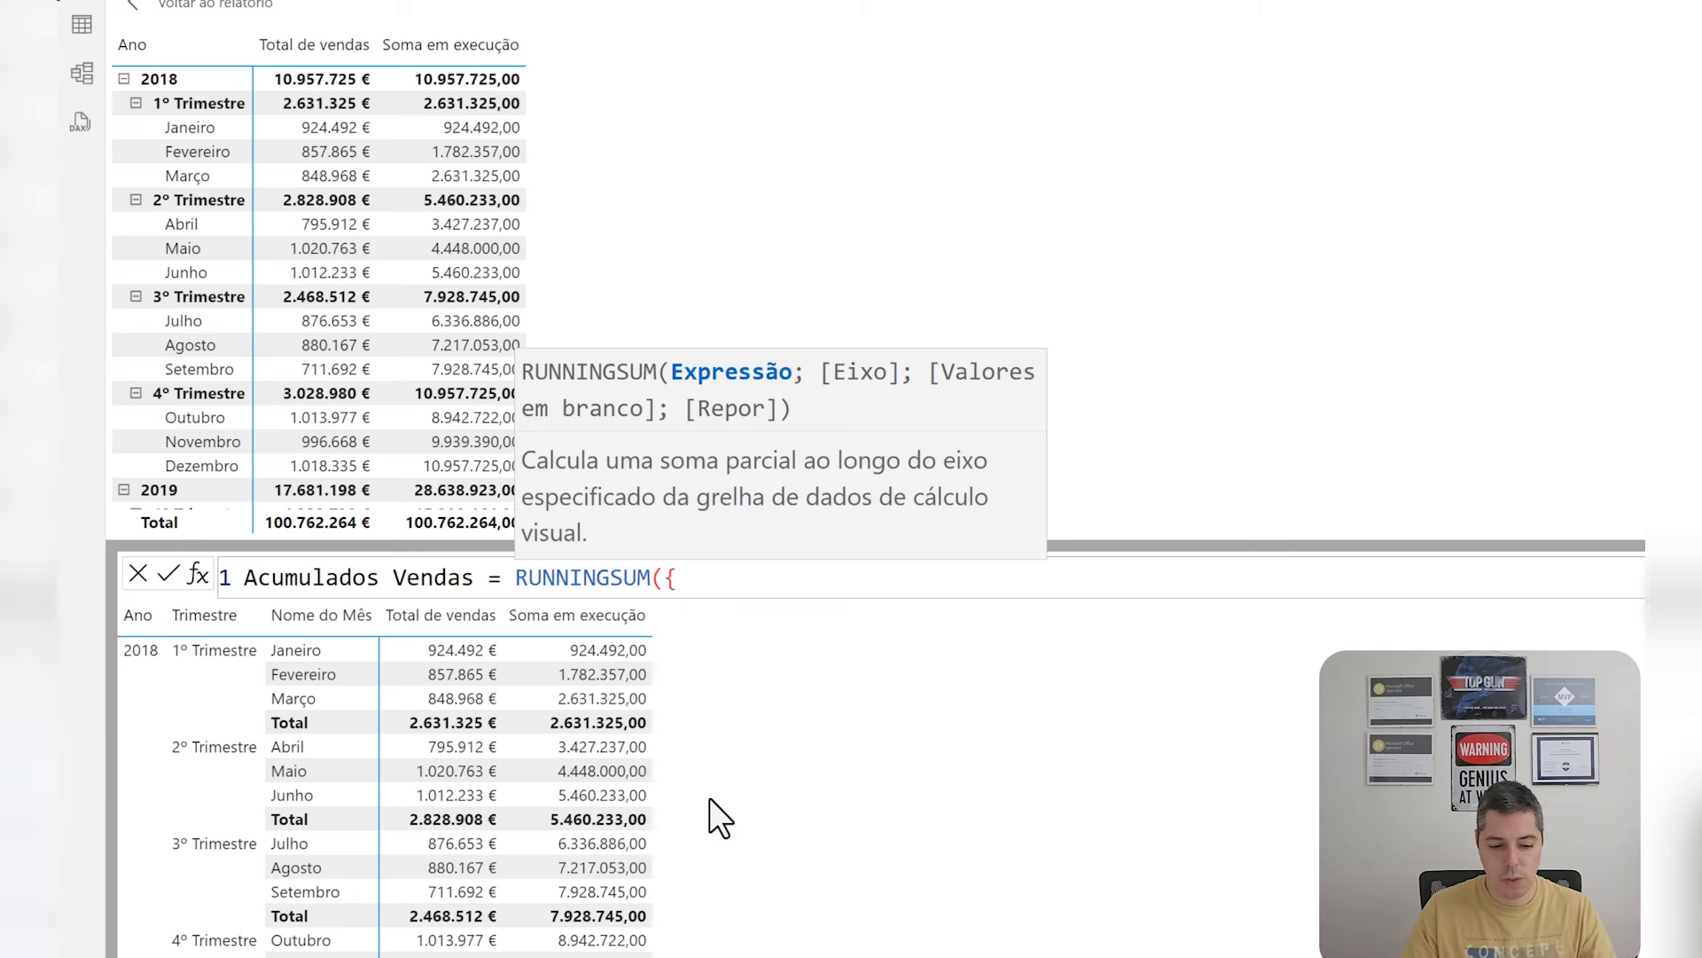
key(BackSpace)
text([Total)
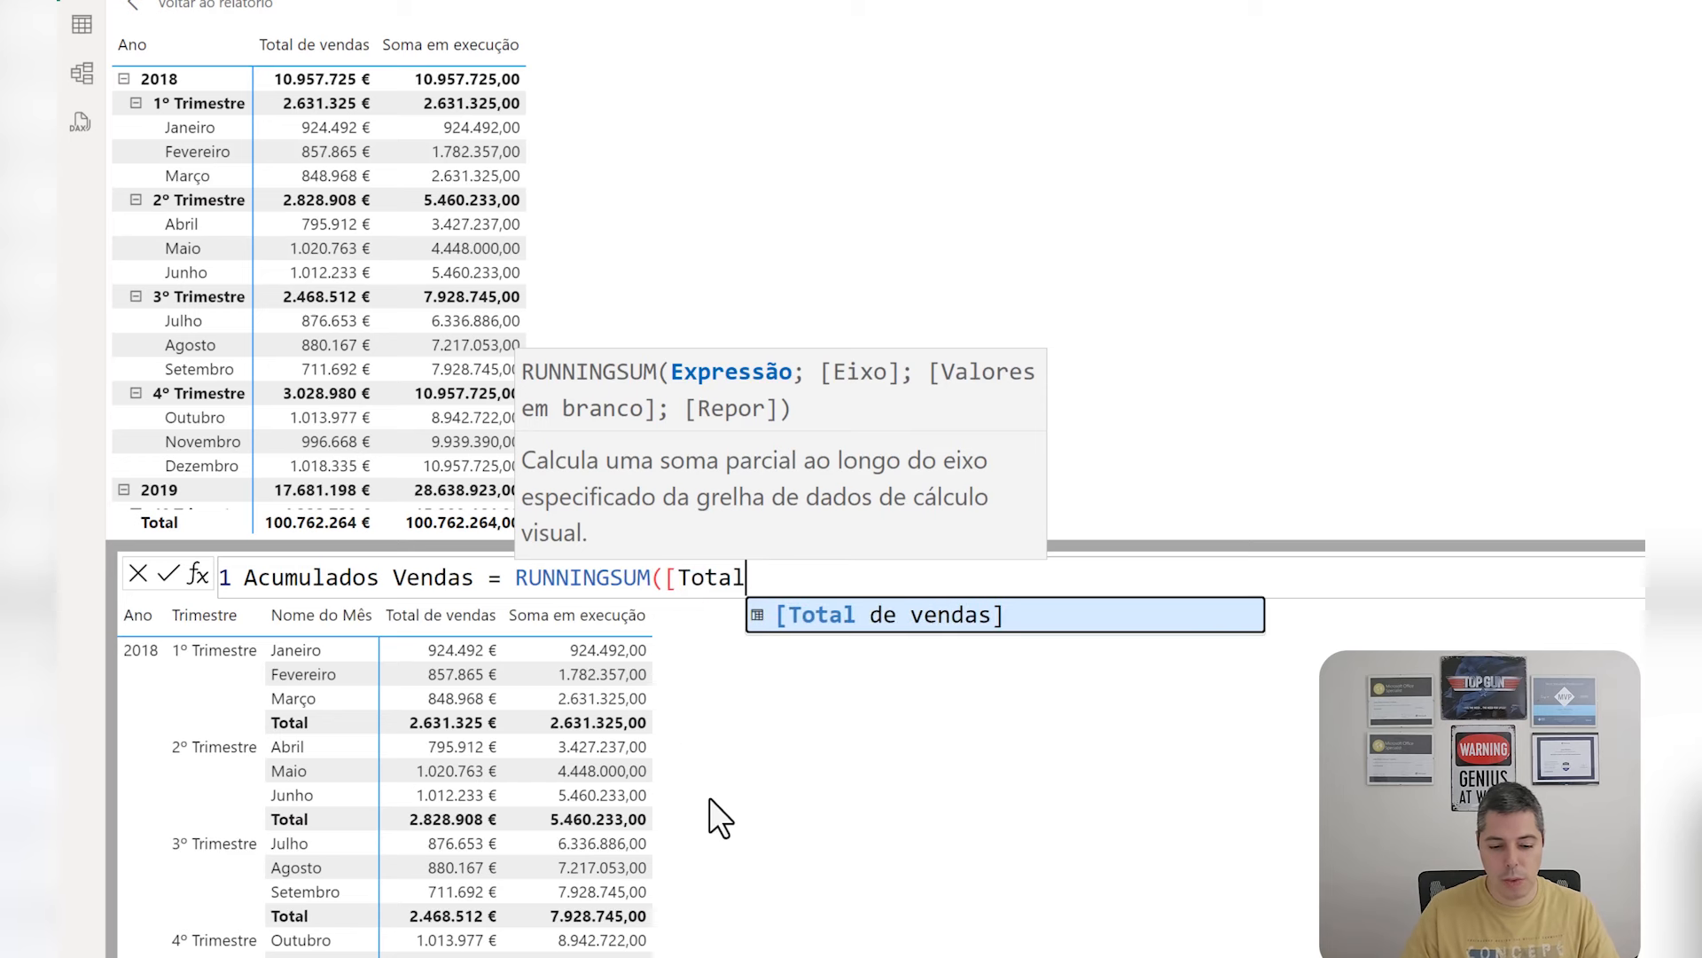
key(Tab)
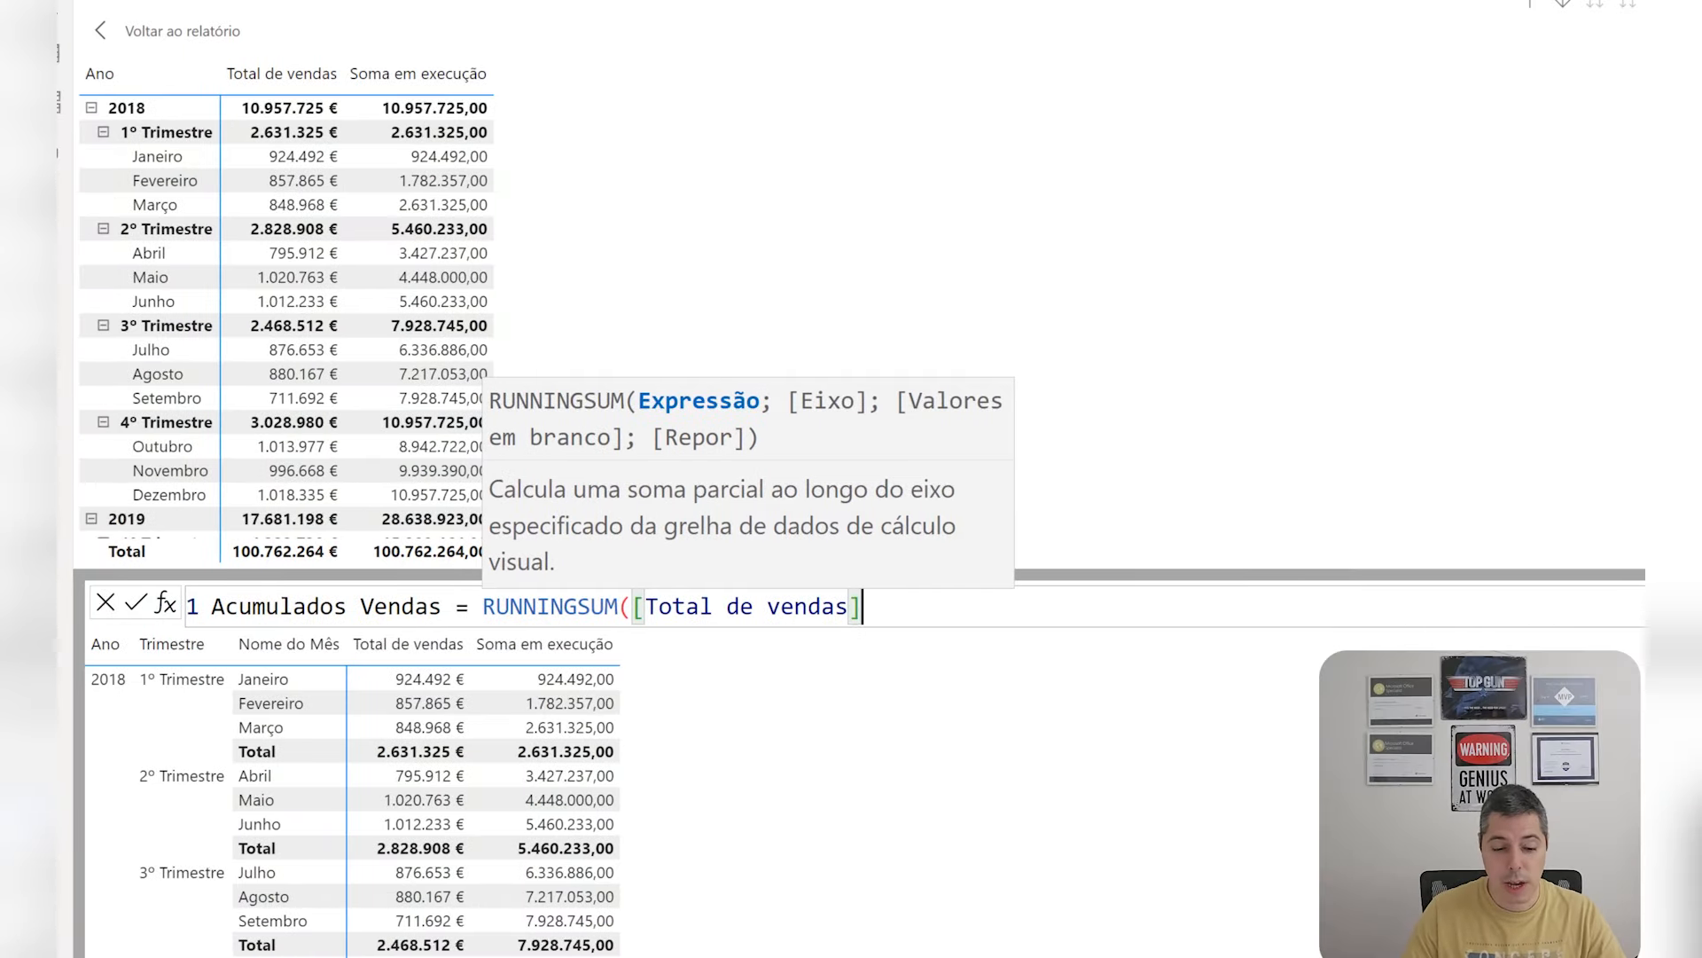
text(;)
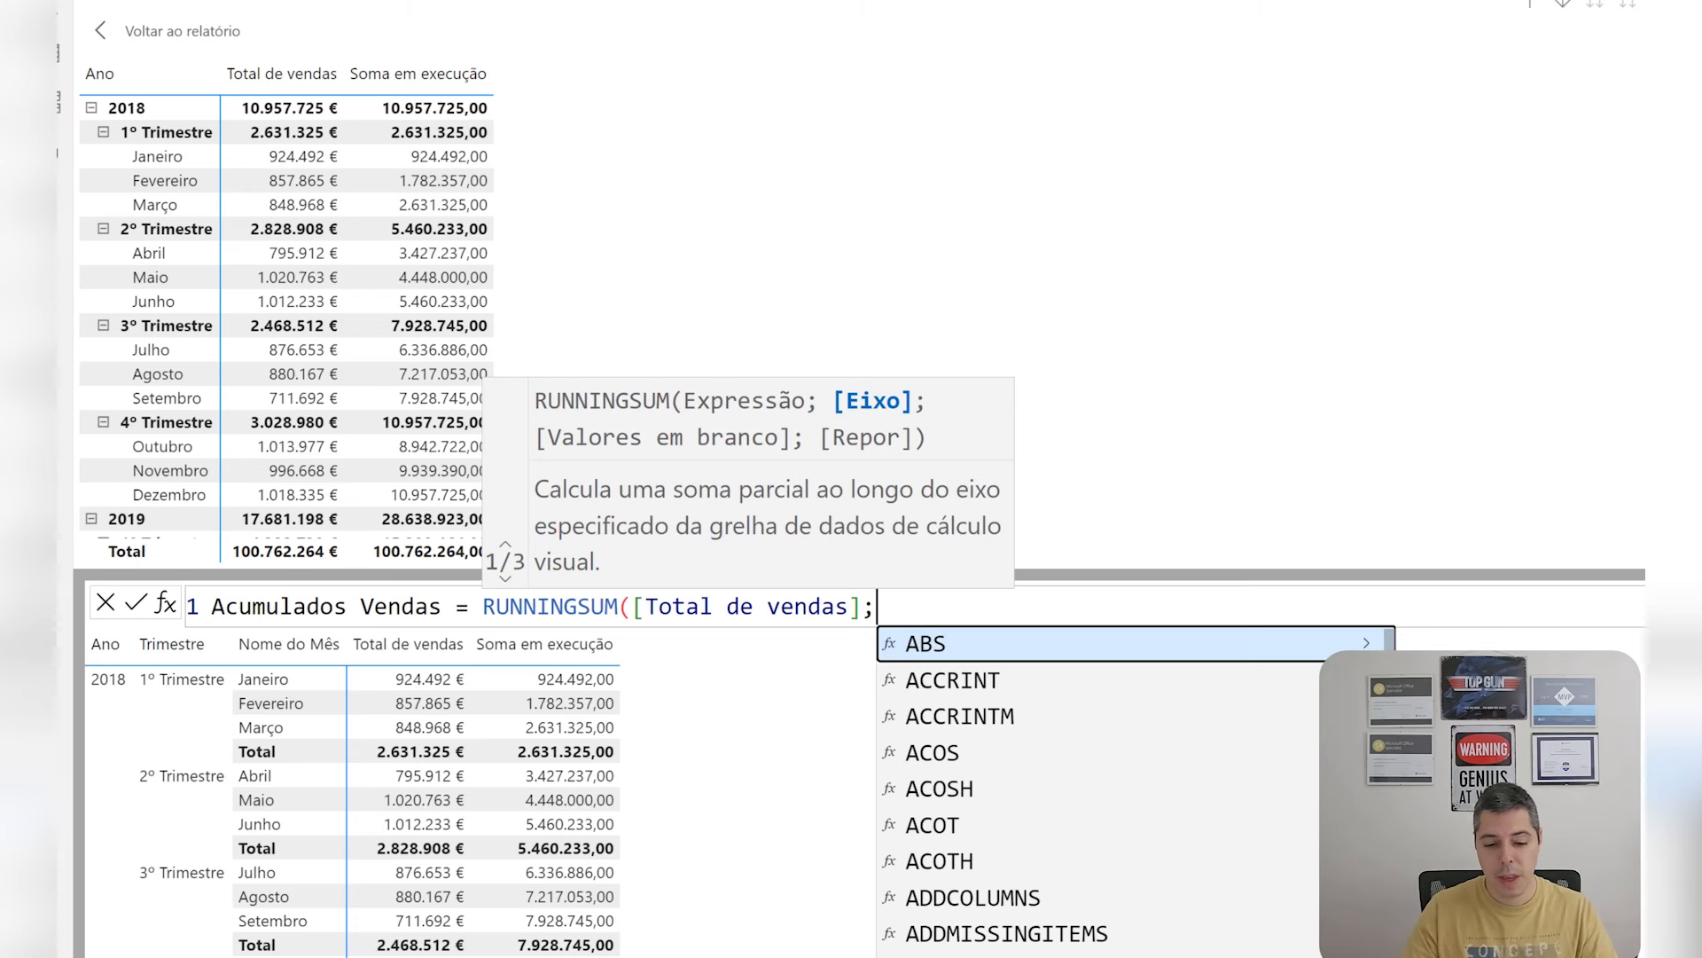
Look up the ROWS and column suggestions for the Eixo argument, and clear the entry again.
text(RO)
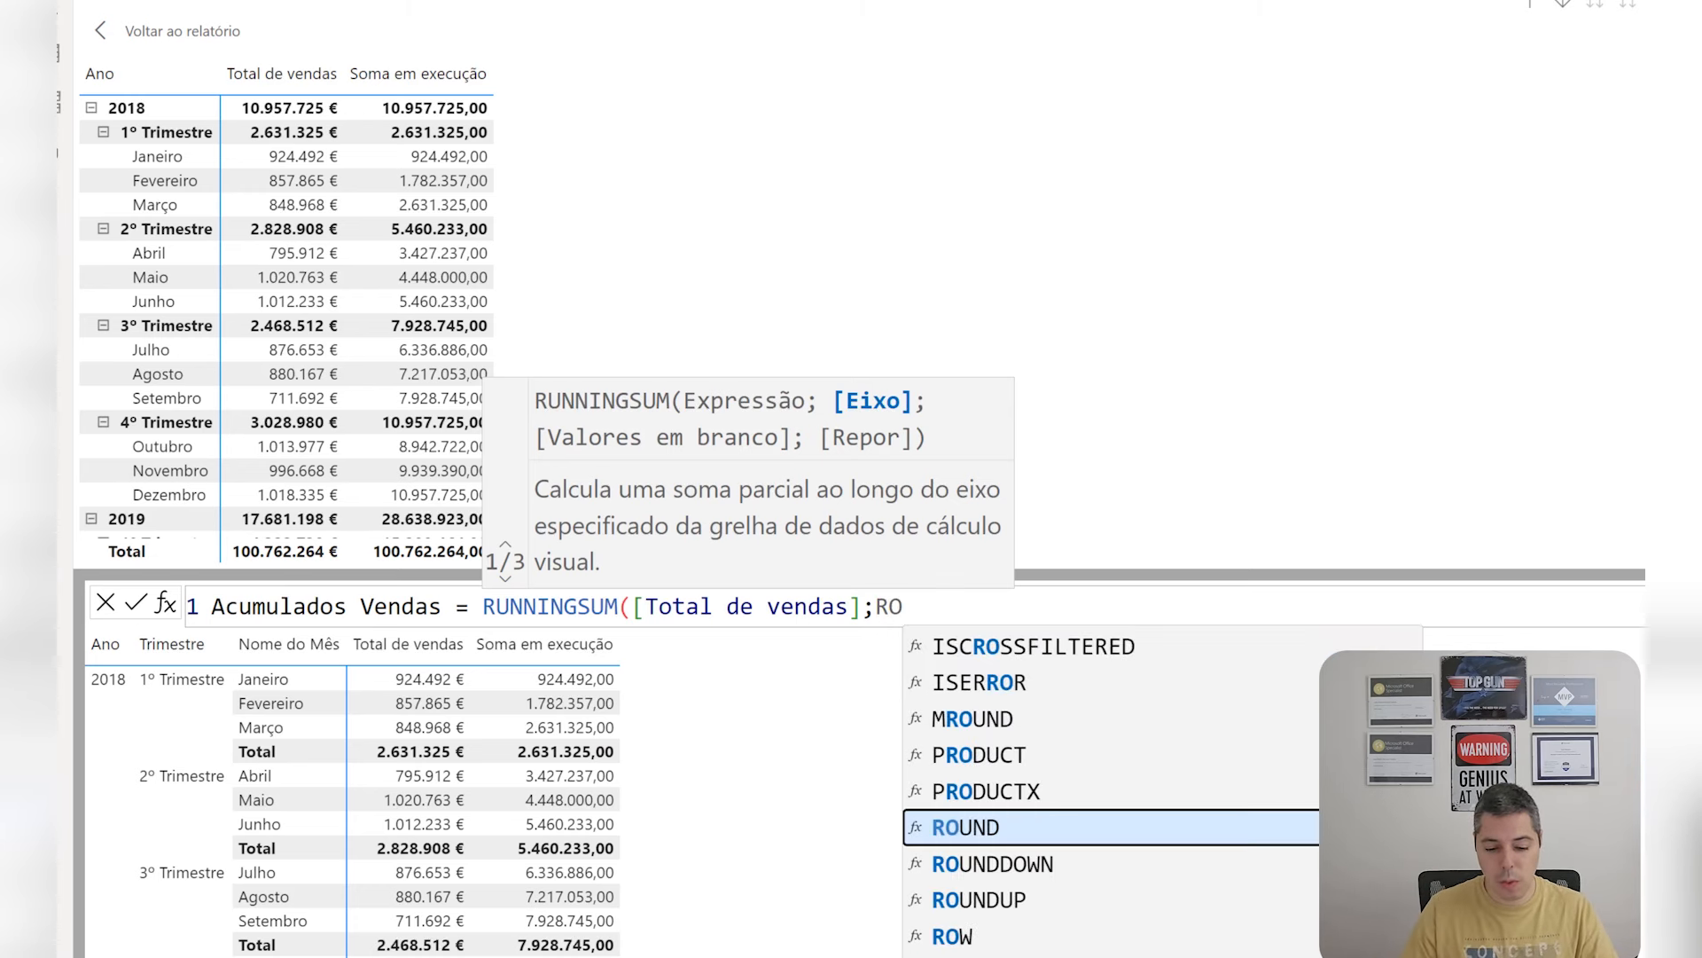
key(Down)
key(Down)
key(Down)
key(Down)
key(Down)
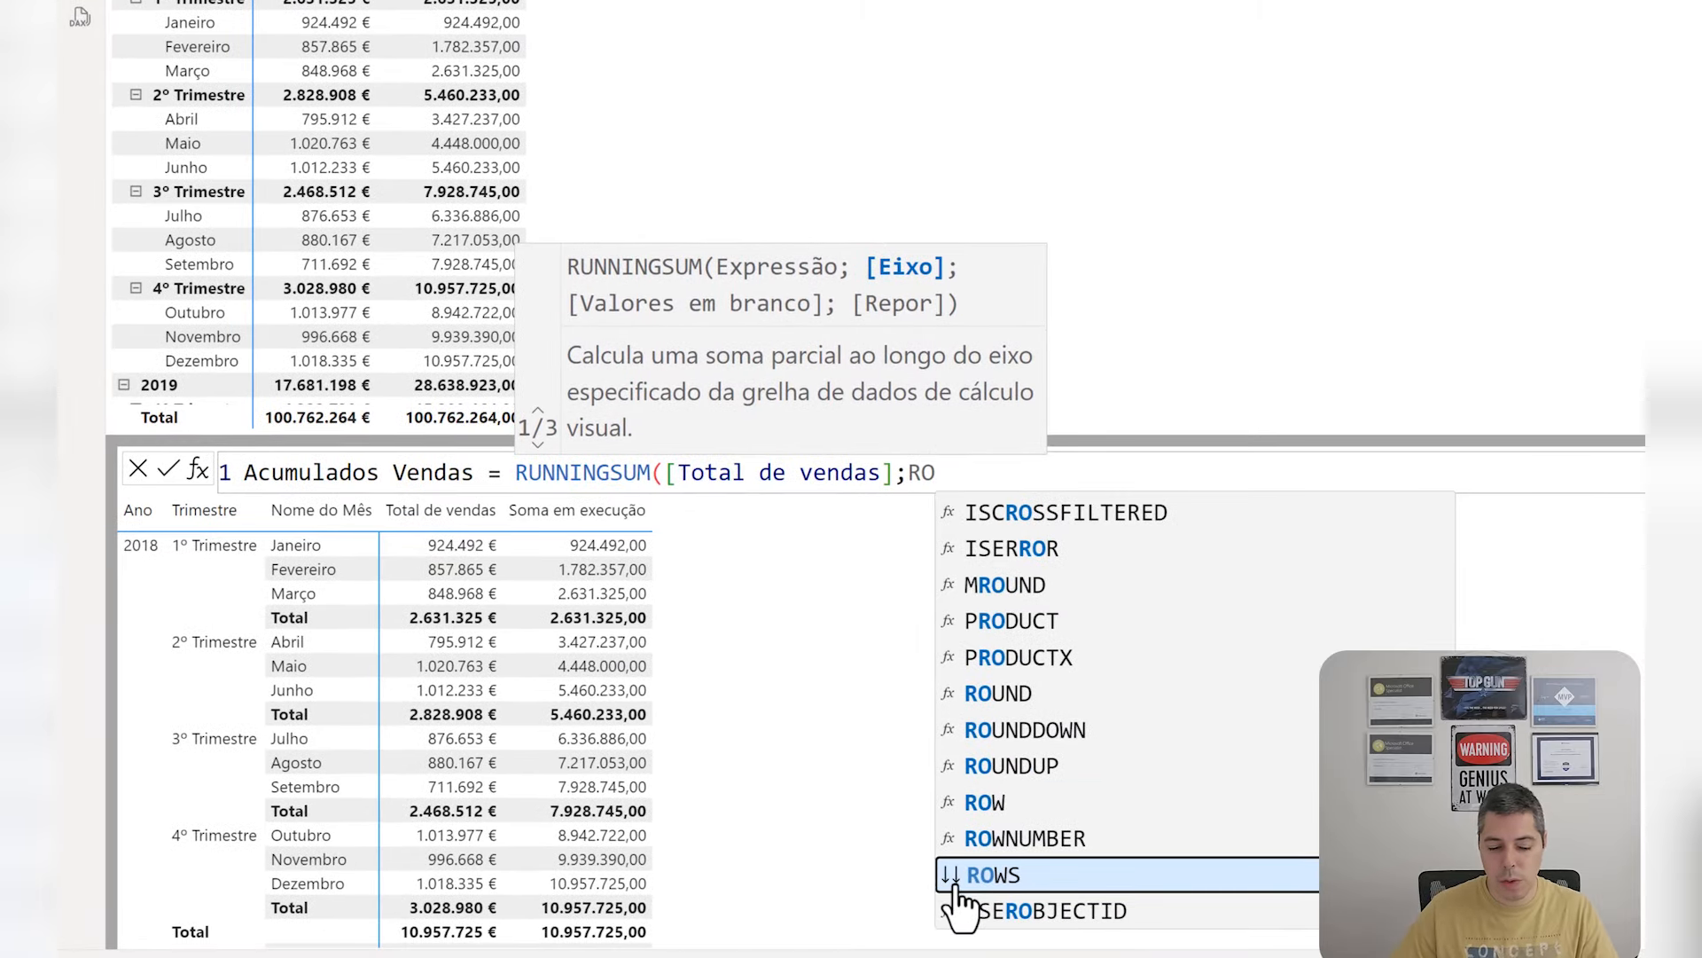
key(BackSpace)
key(BackSpace)
text(colu)
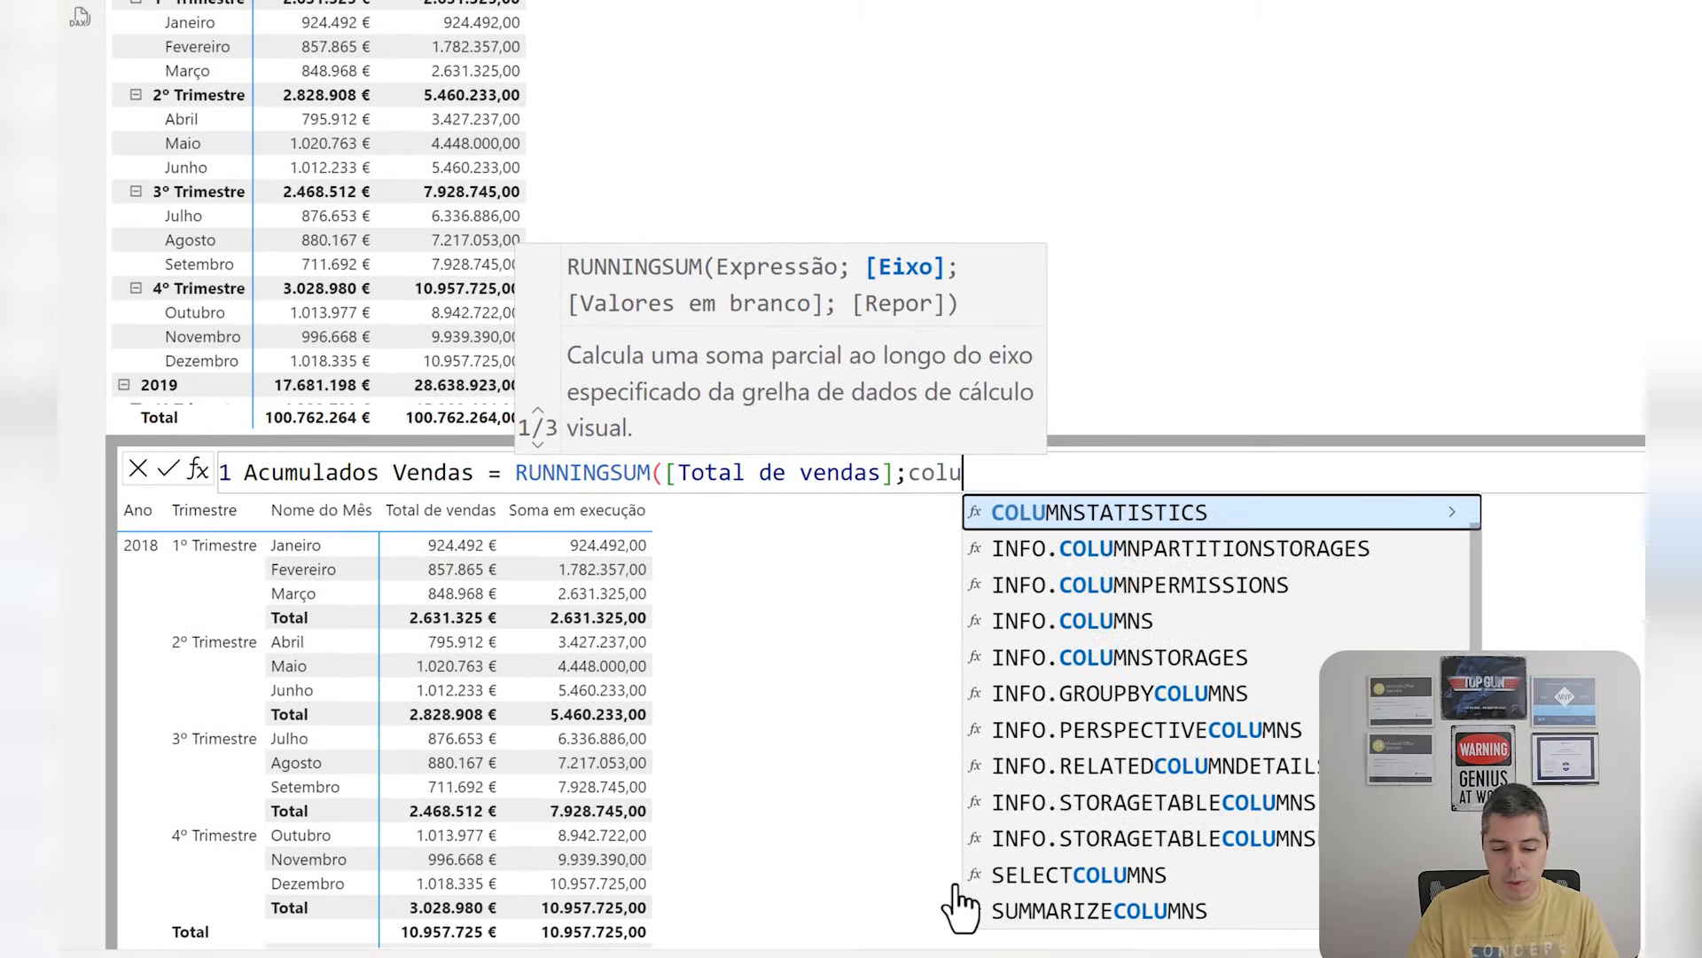
text(m)
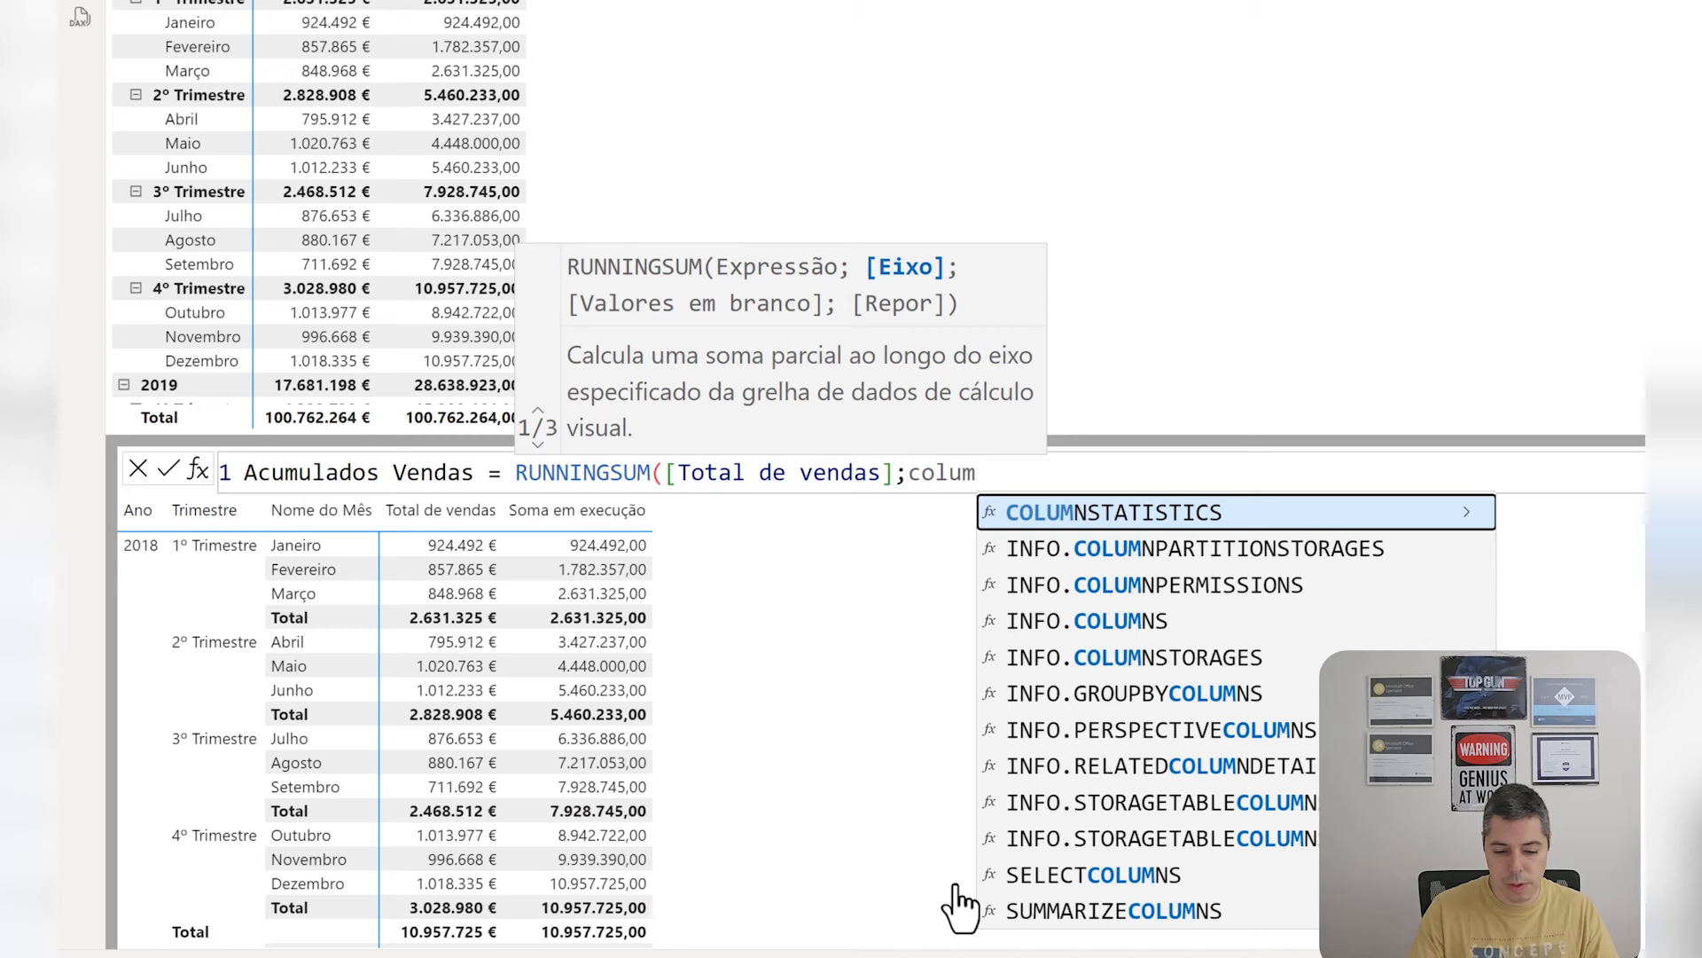
text(n)
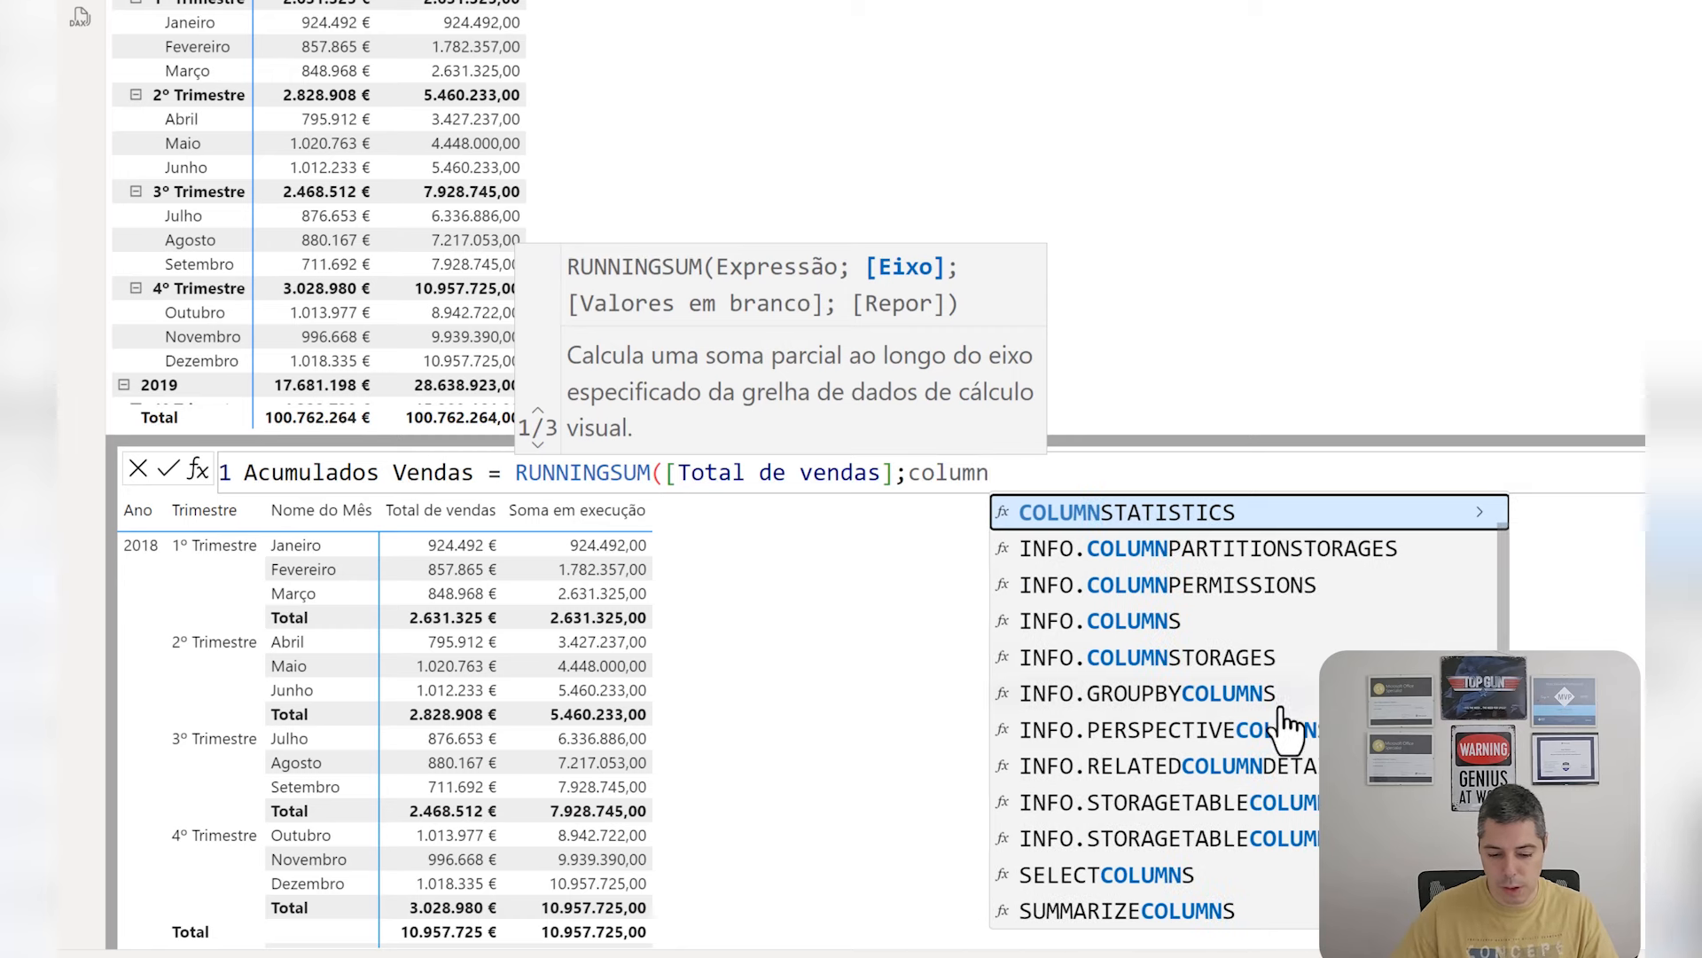
key(BackSpace)
key(BackSpace)
key(BackSpace)
key(BackSpace)
key(BackSpace)
key(BackSpace)
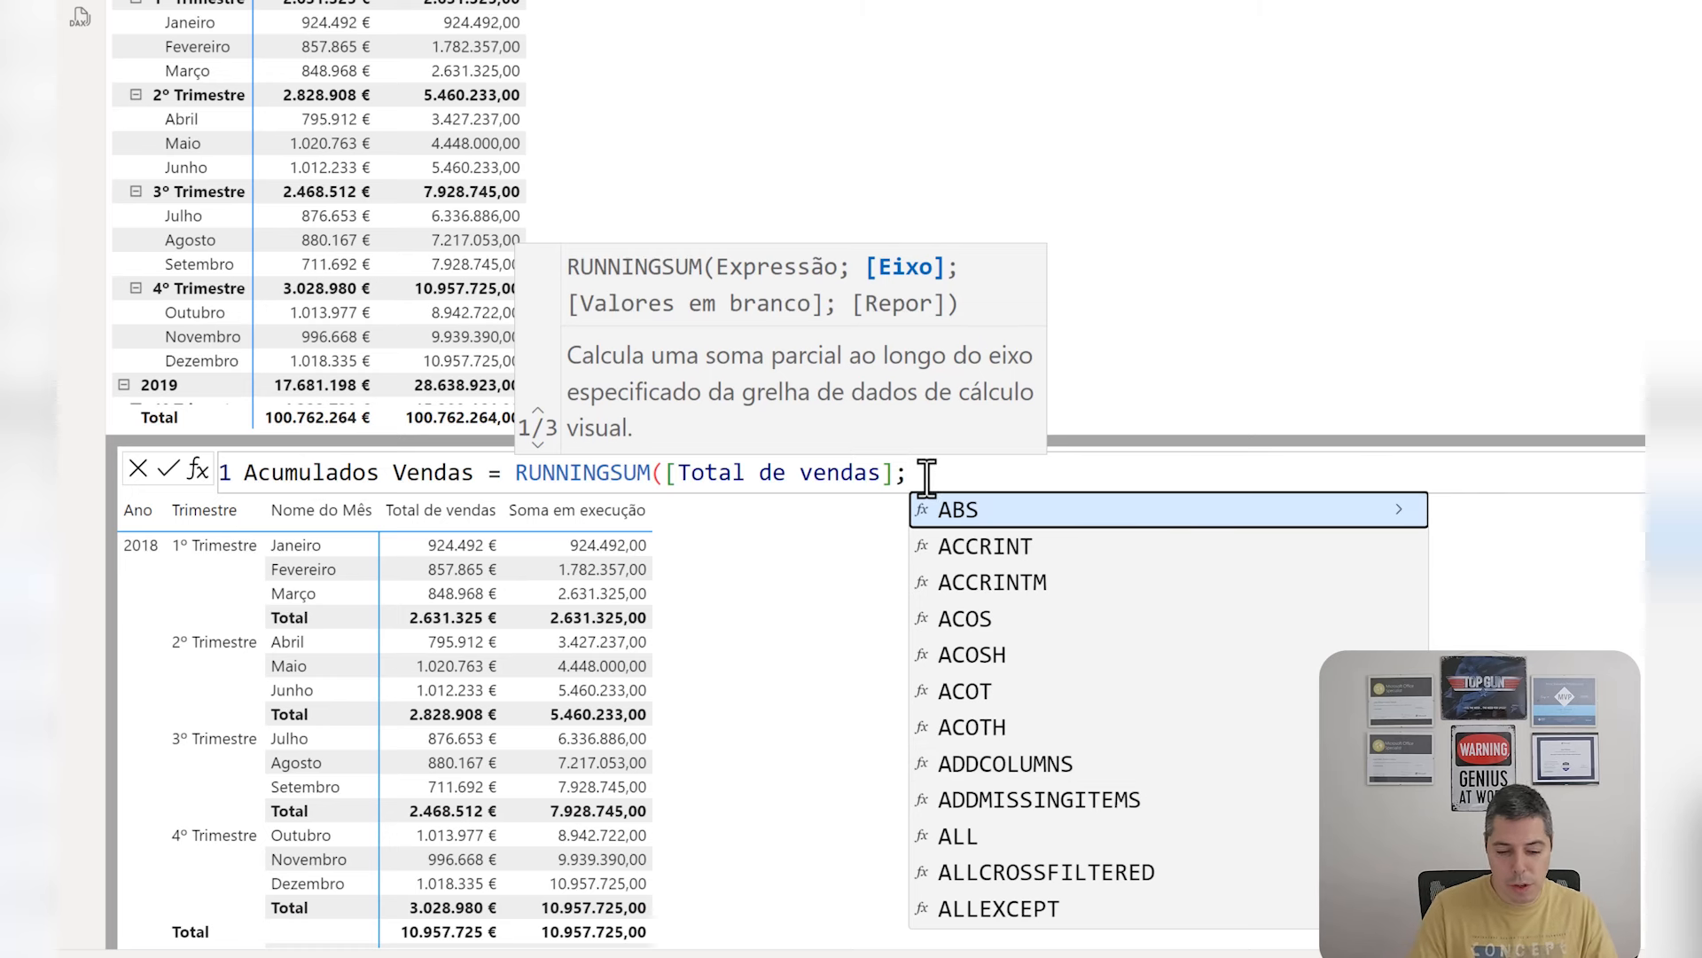
Set the Eixo argument to ROWS and skip the Valores em branco argument, leaving it empty.
text(RO)
key(Down)
key(Down)
key(Down)
key(Down)
key(Down)
key(Down)
key(Down)
key(Down)
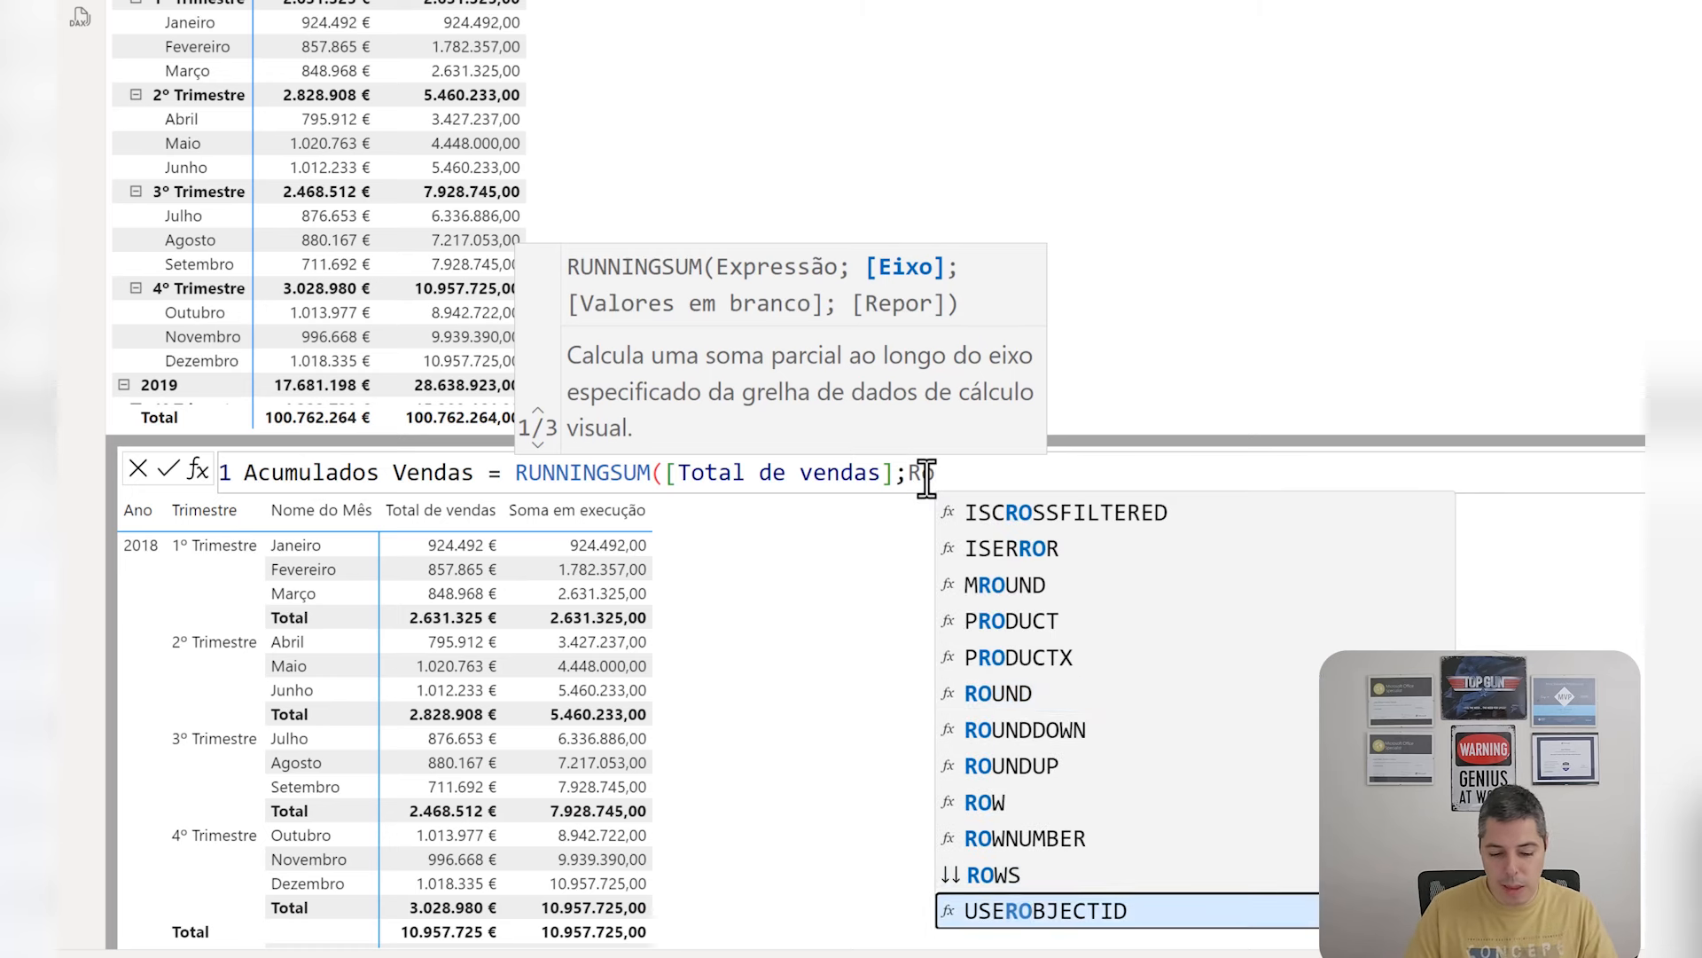
key(Up)
key(Up)
key(Up)
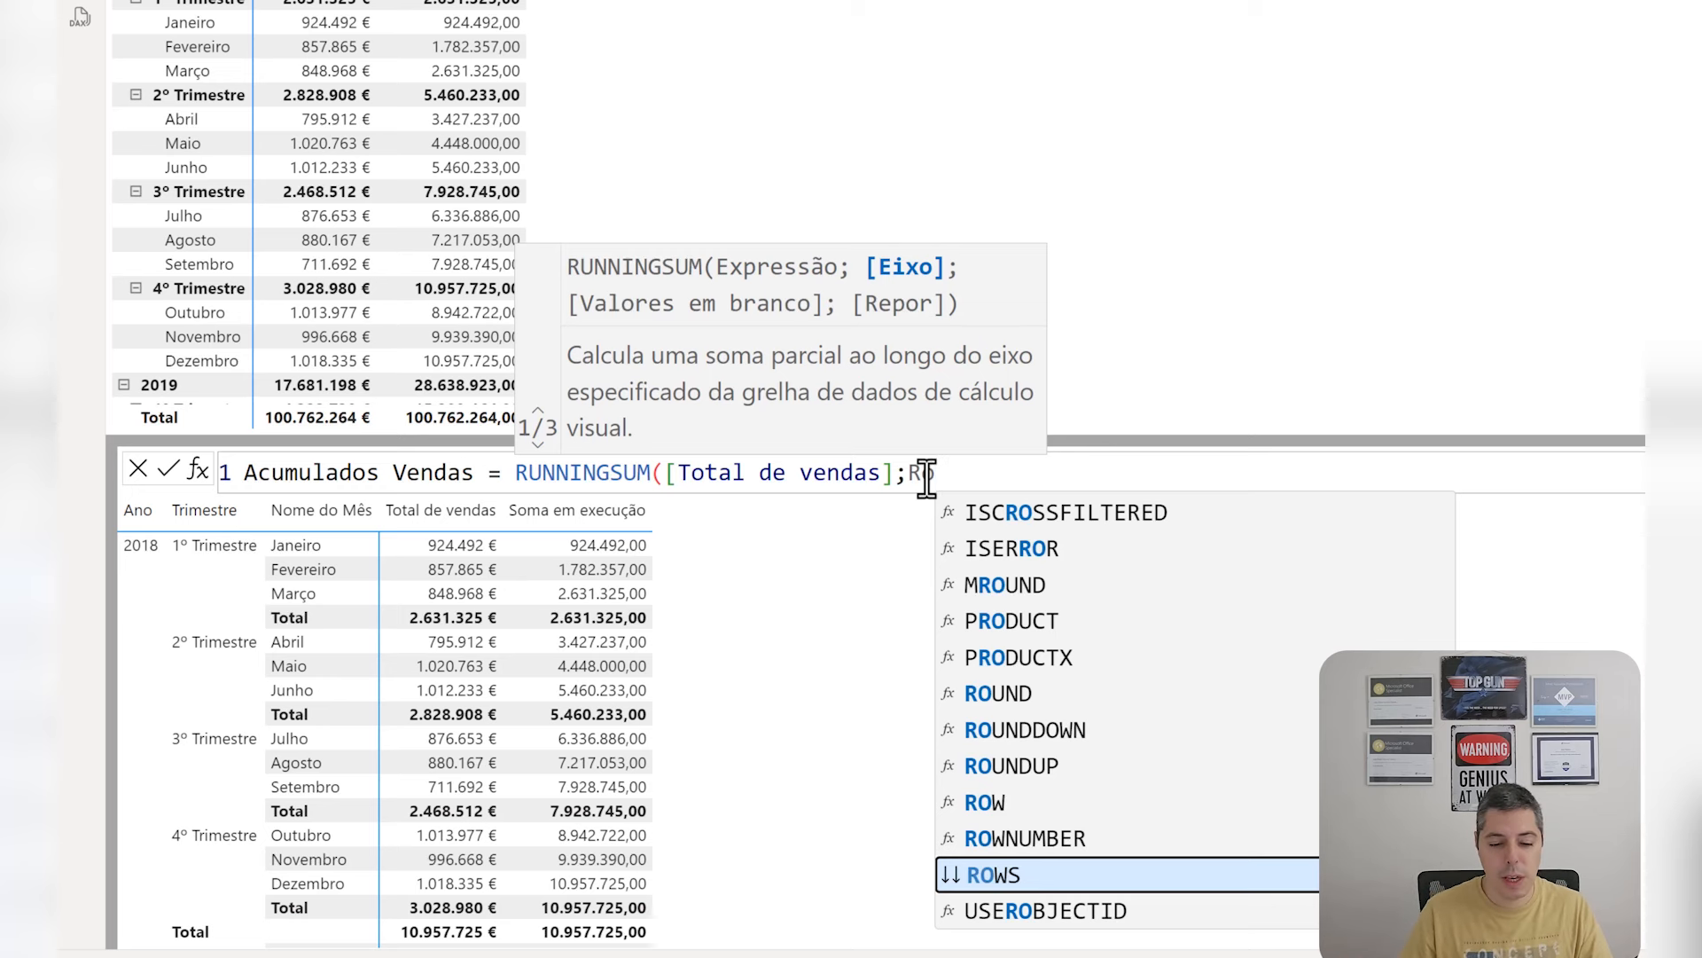
key(Tab)
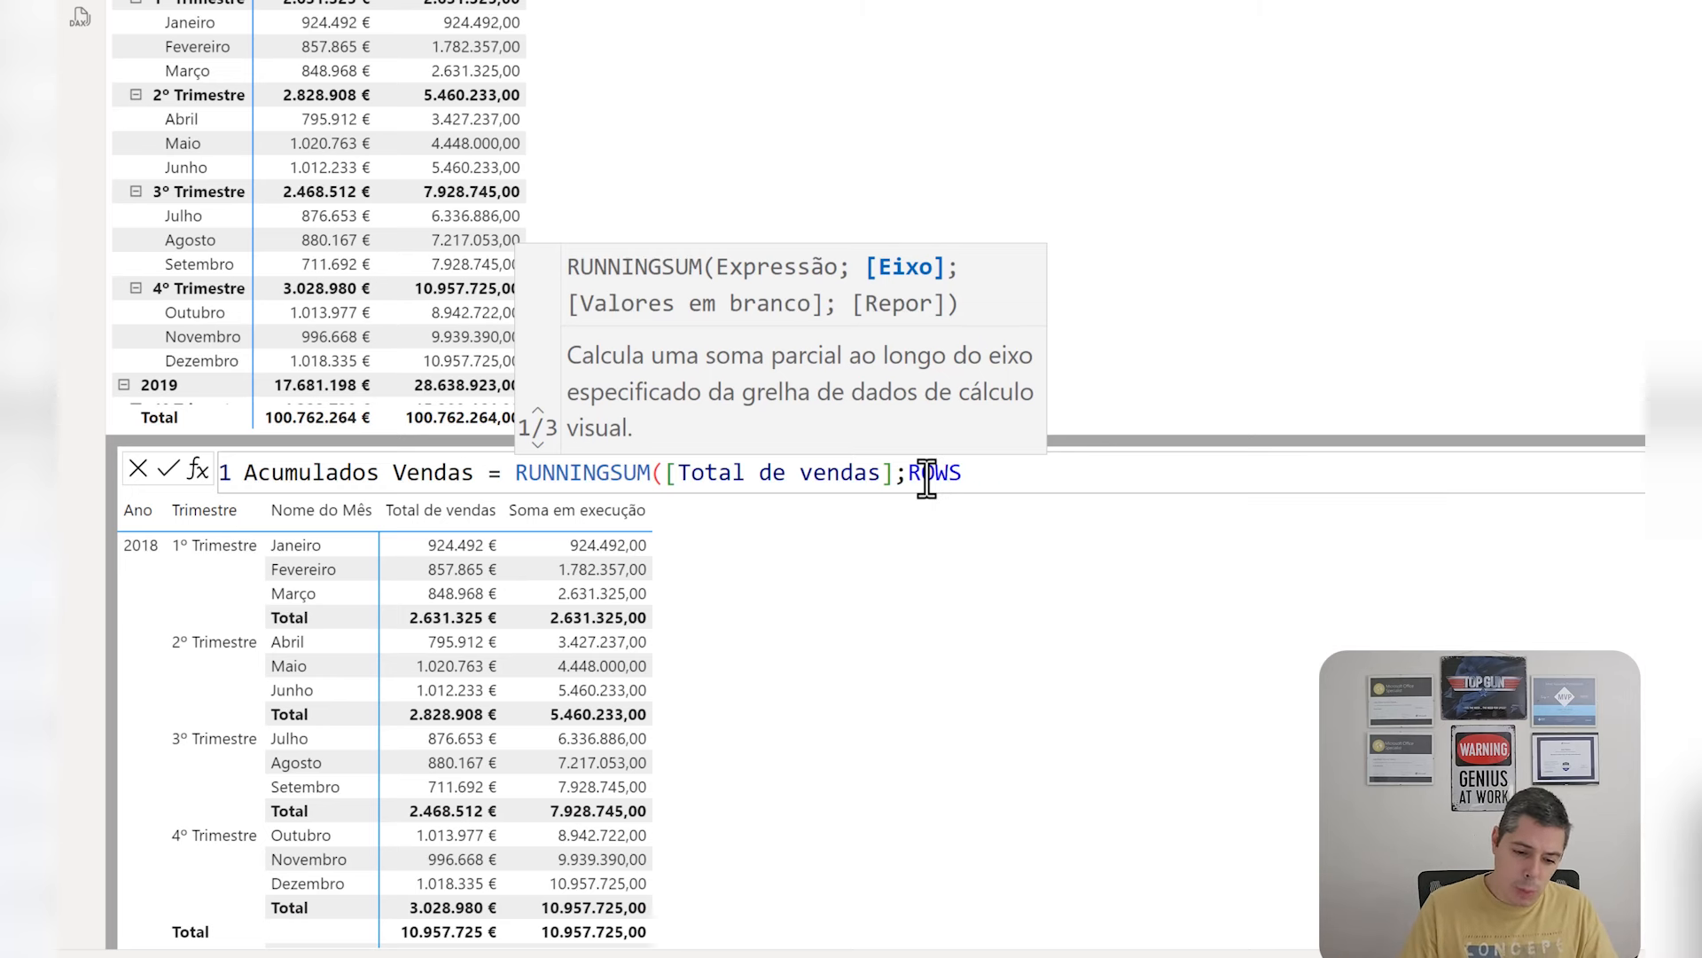
text(;)
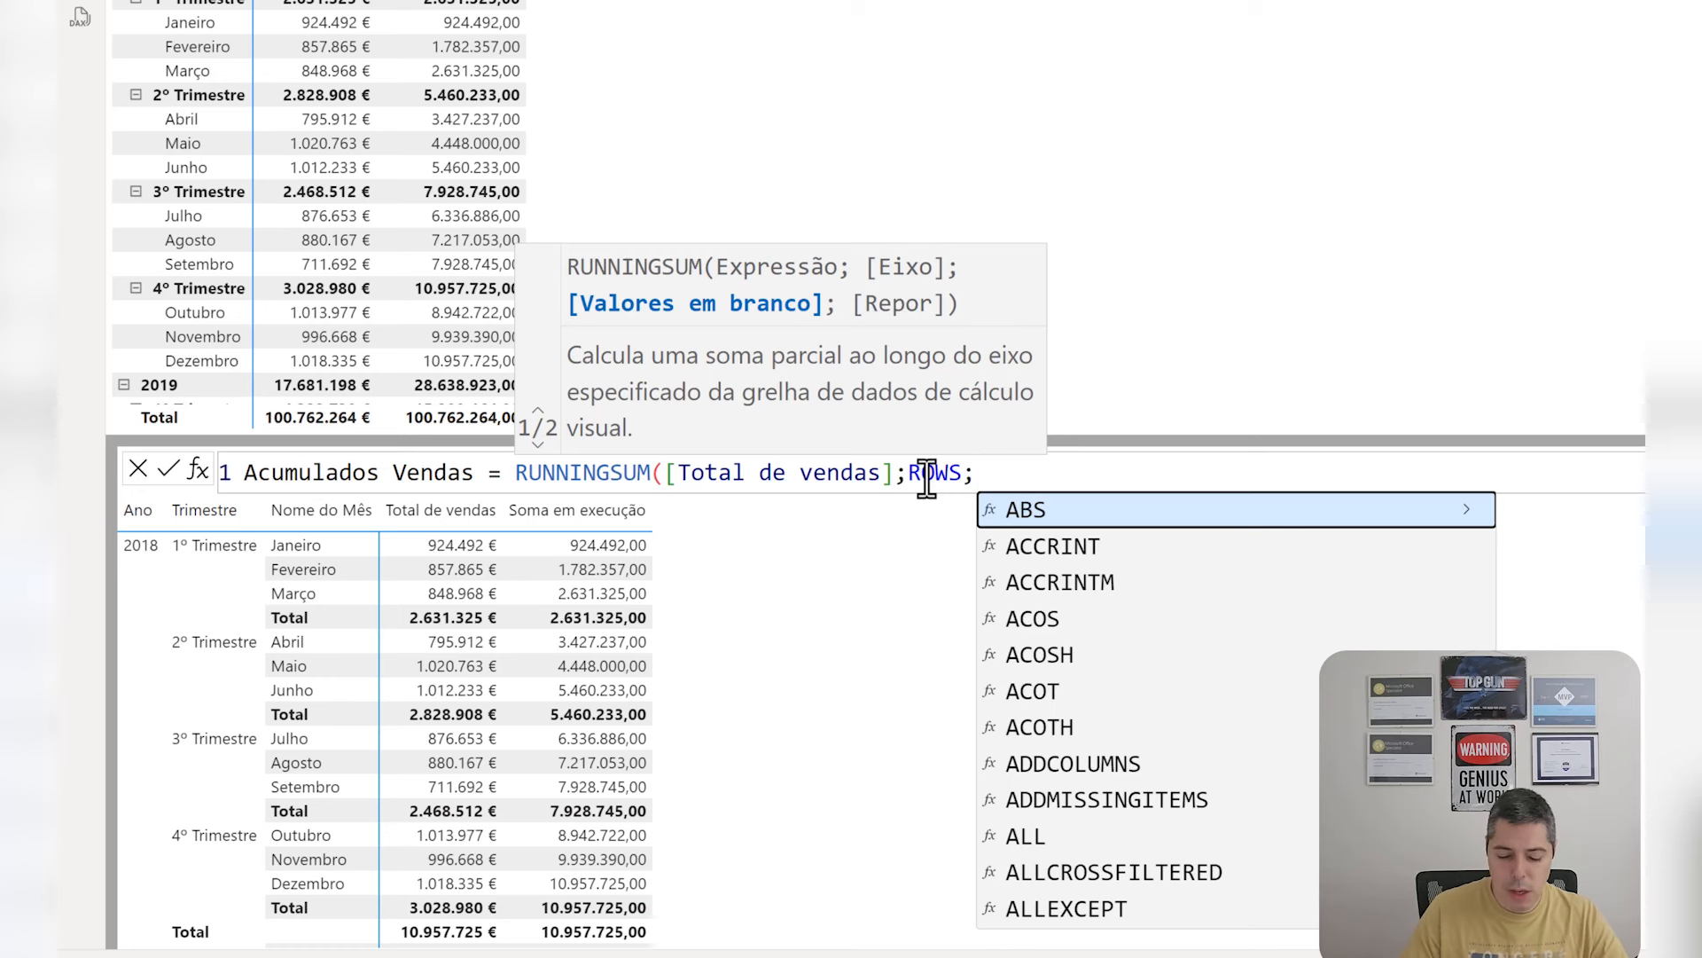
text(;)
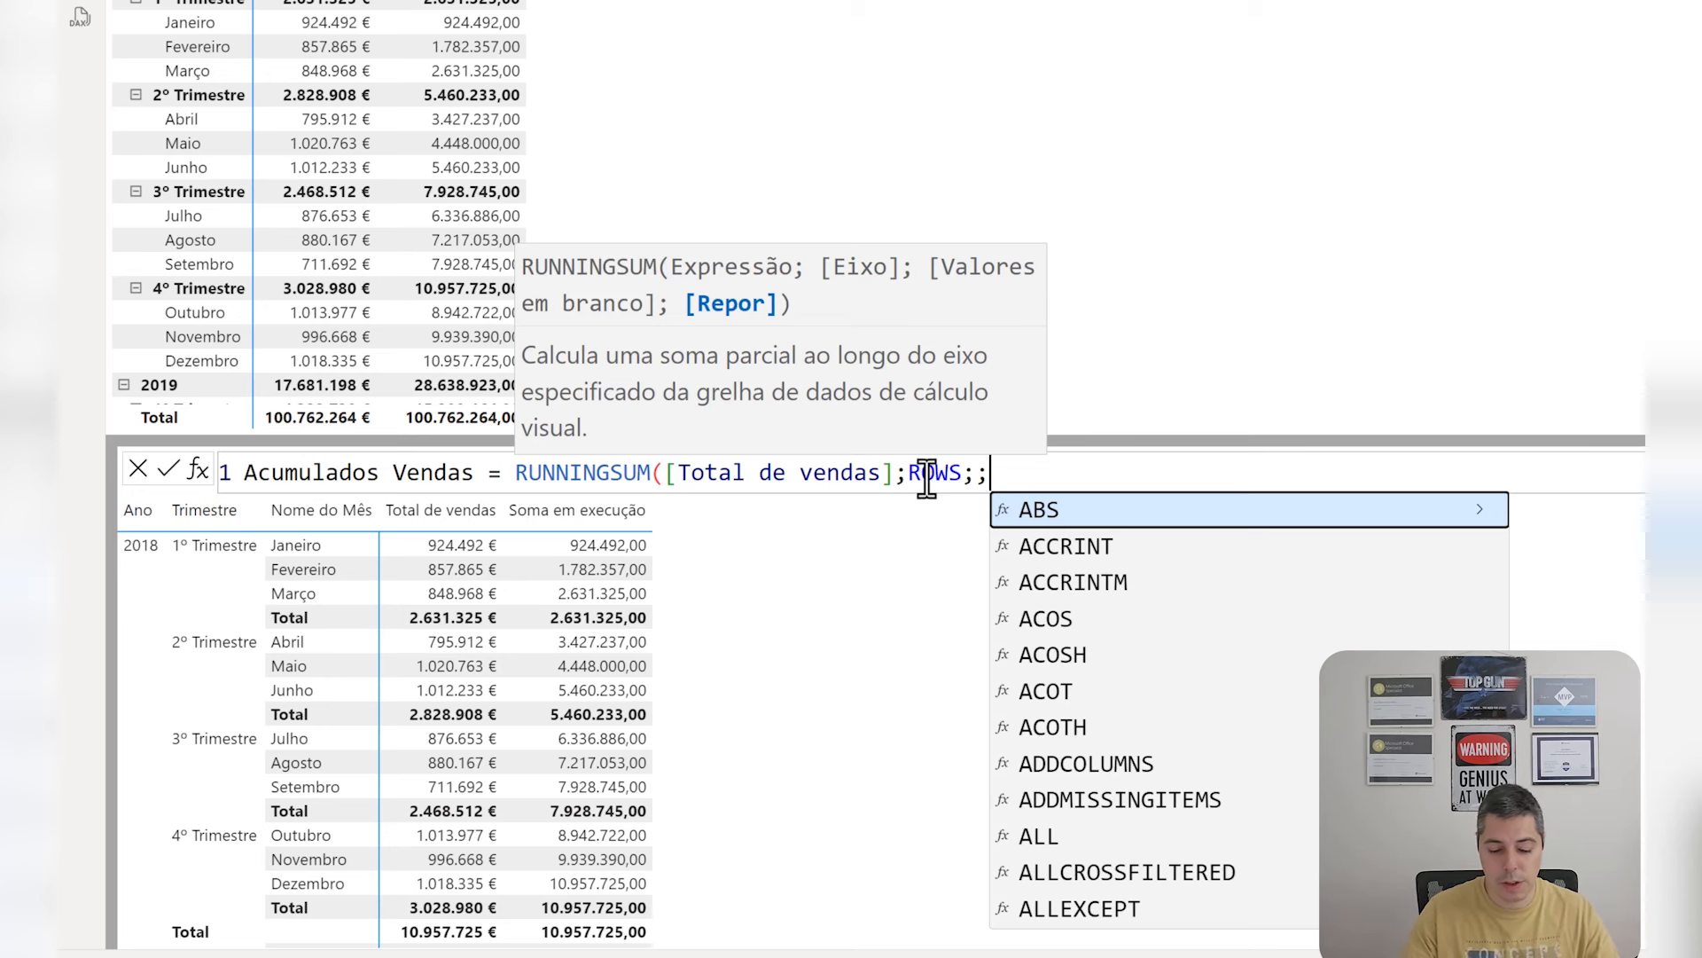
Try NONE as the Repor argument of RUNNINGSUM, and remove it.
text(NON)
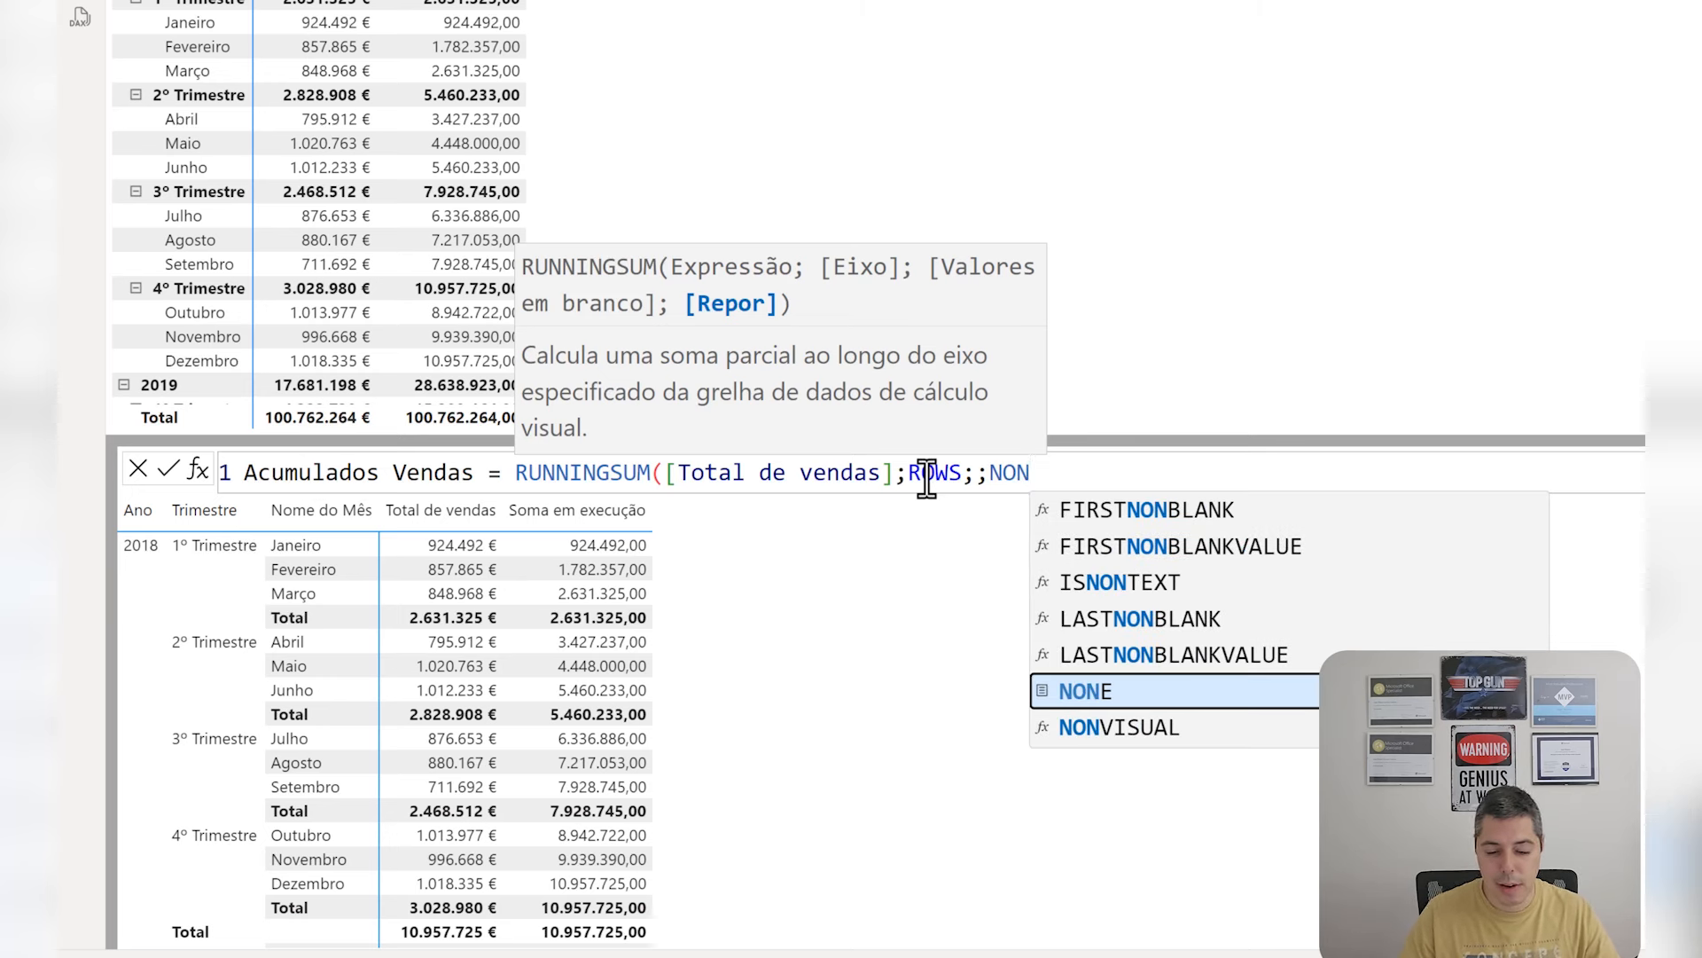
key(Tab)
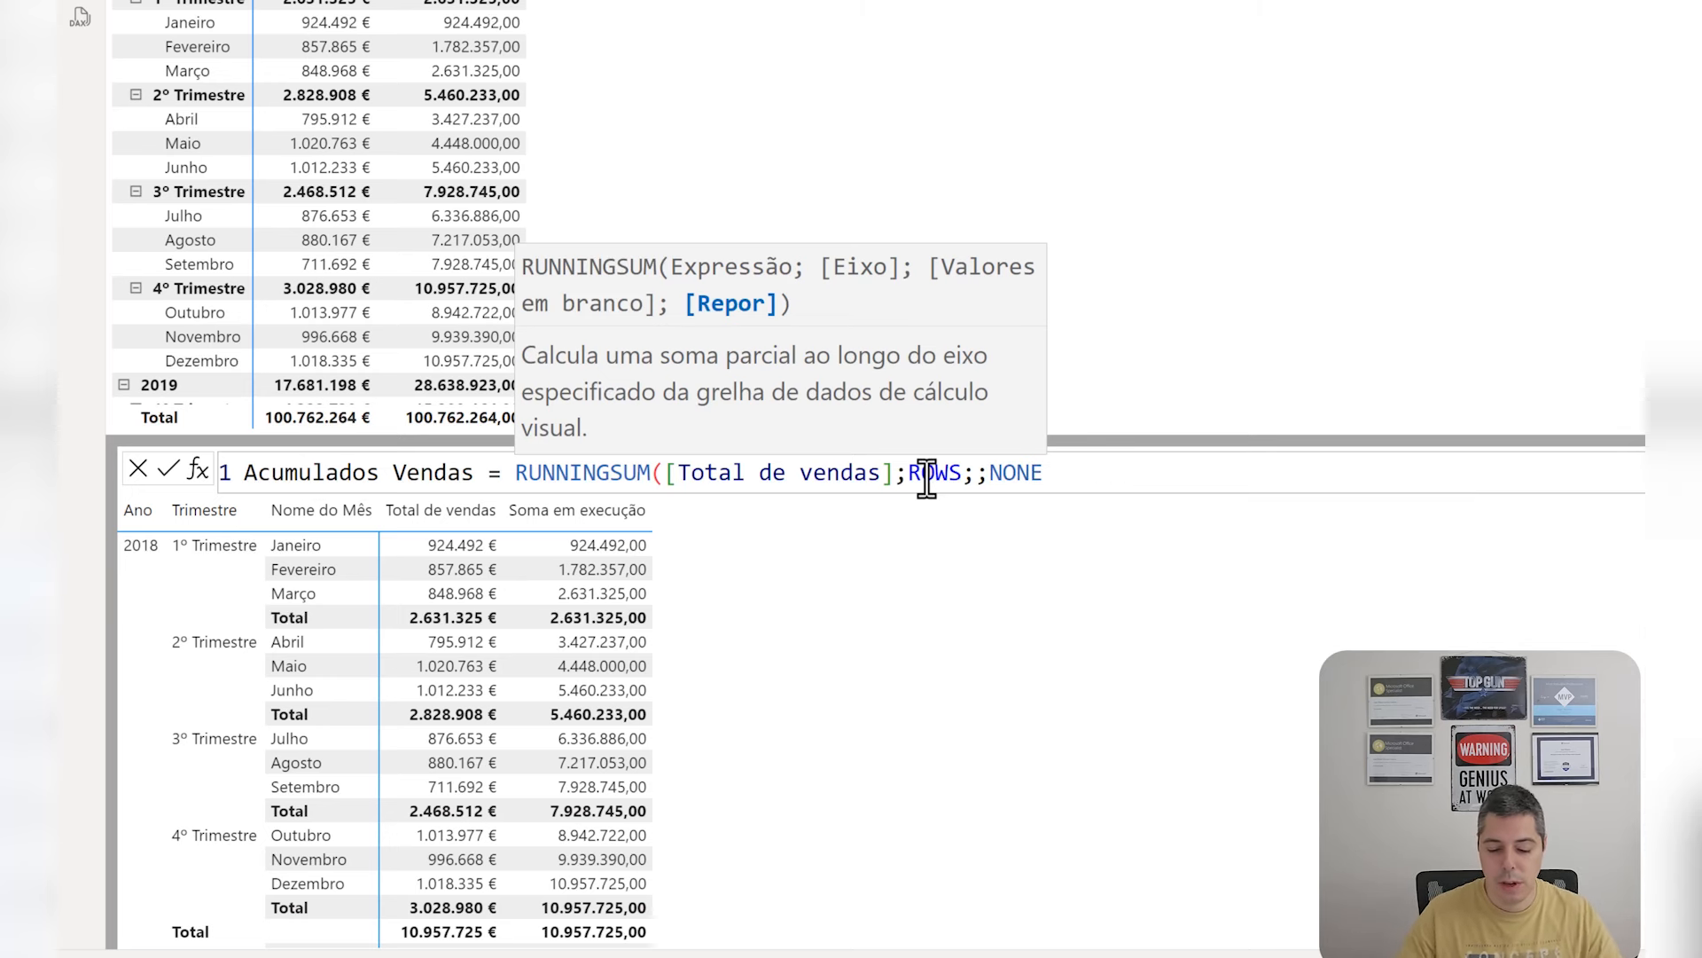
key(BackSpace)
key(BackSpace)
key(BackSpace)
key(BackSpace)
Try HIGHESTPARENT as the Repor argument of RUNNINGSUM, and remove it.
text(HI)
key(Tab)
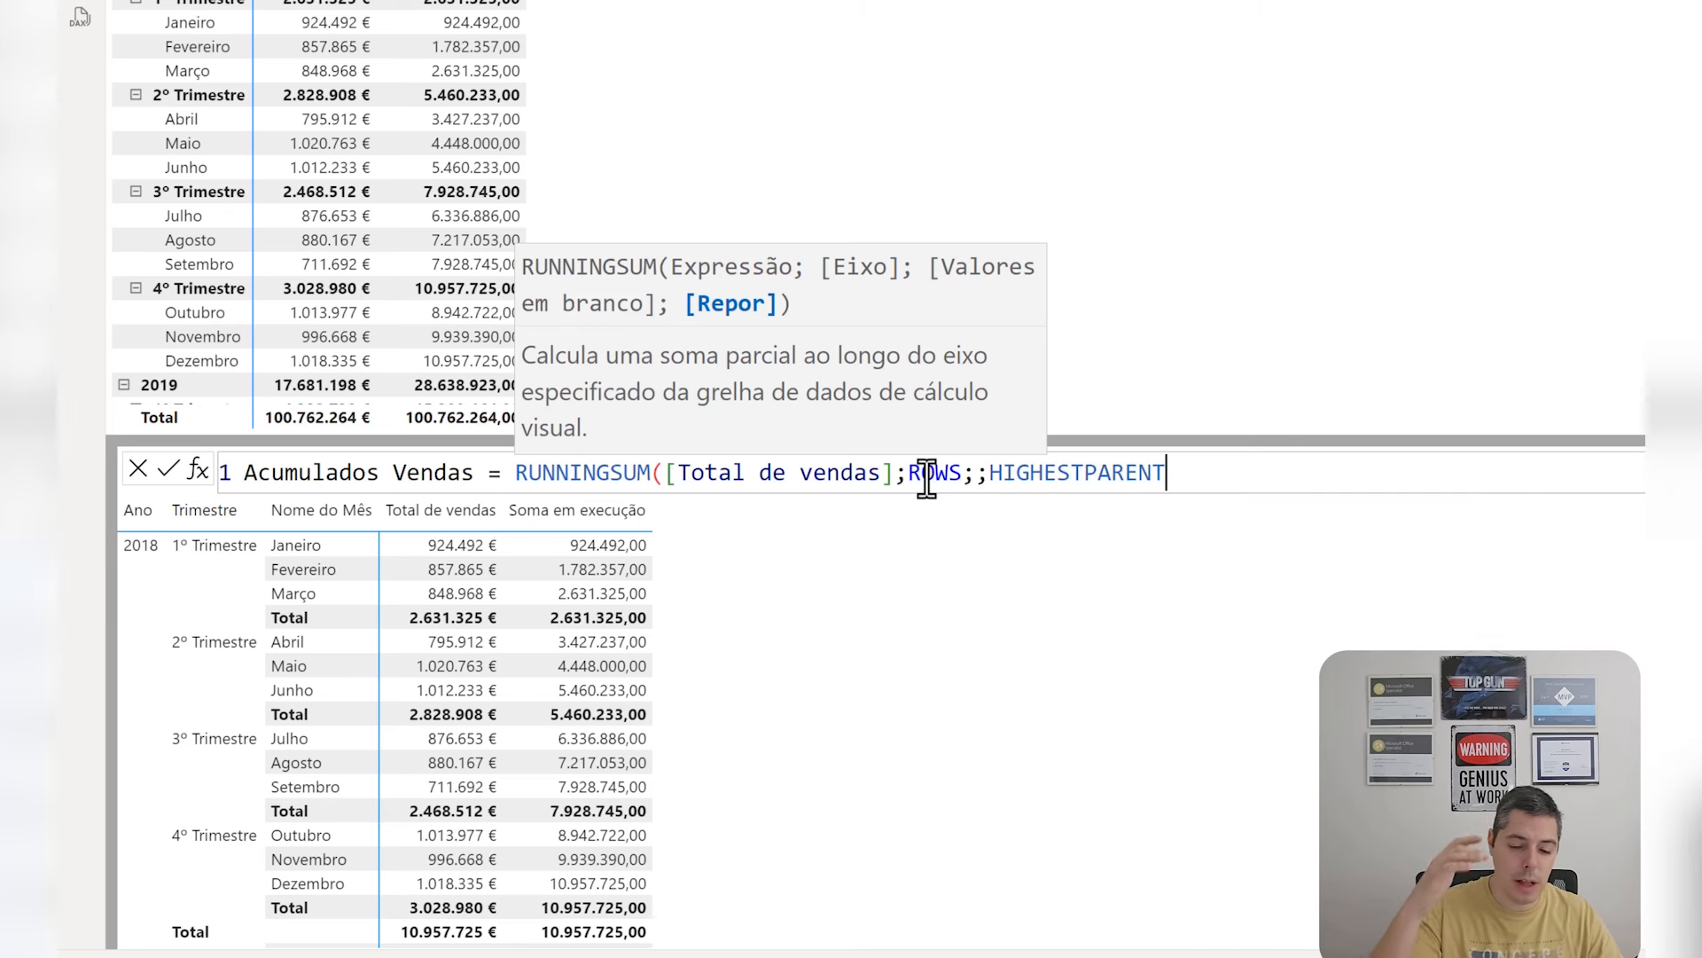
key(BackSpace)
key(BackSpace)
key(BackSpace)
key(BackSpace)
key(BackSpace)
key(BackSpace)
key(BackSpace)
key(BackSpace)
key(BackSpace)
key(BackSpace)
key(BackSpace)
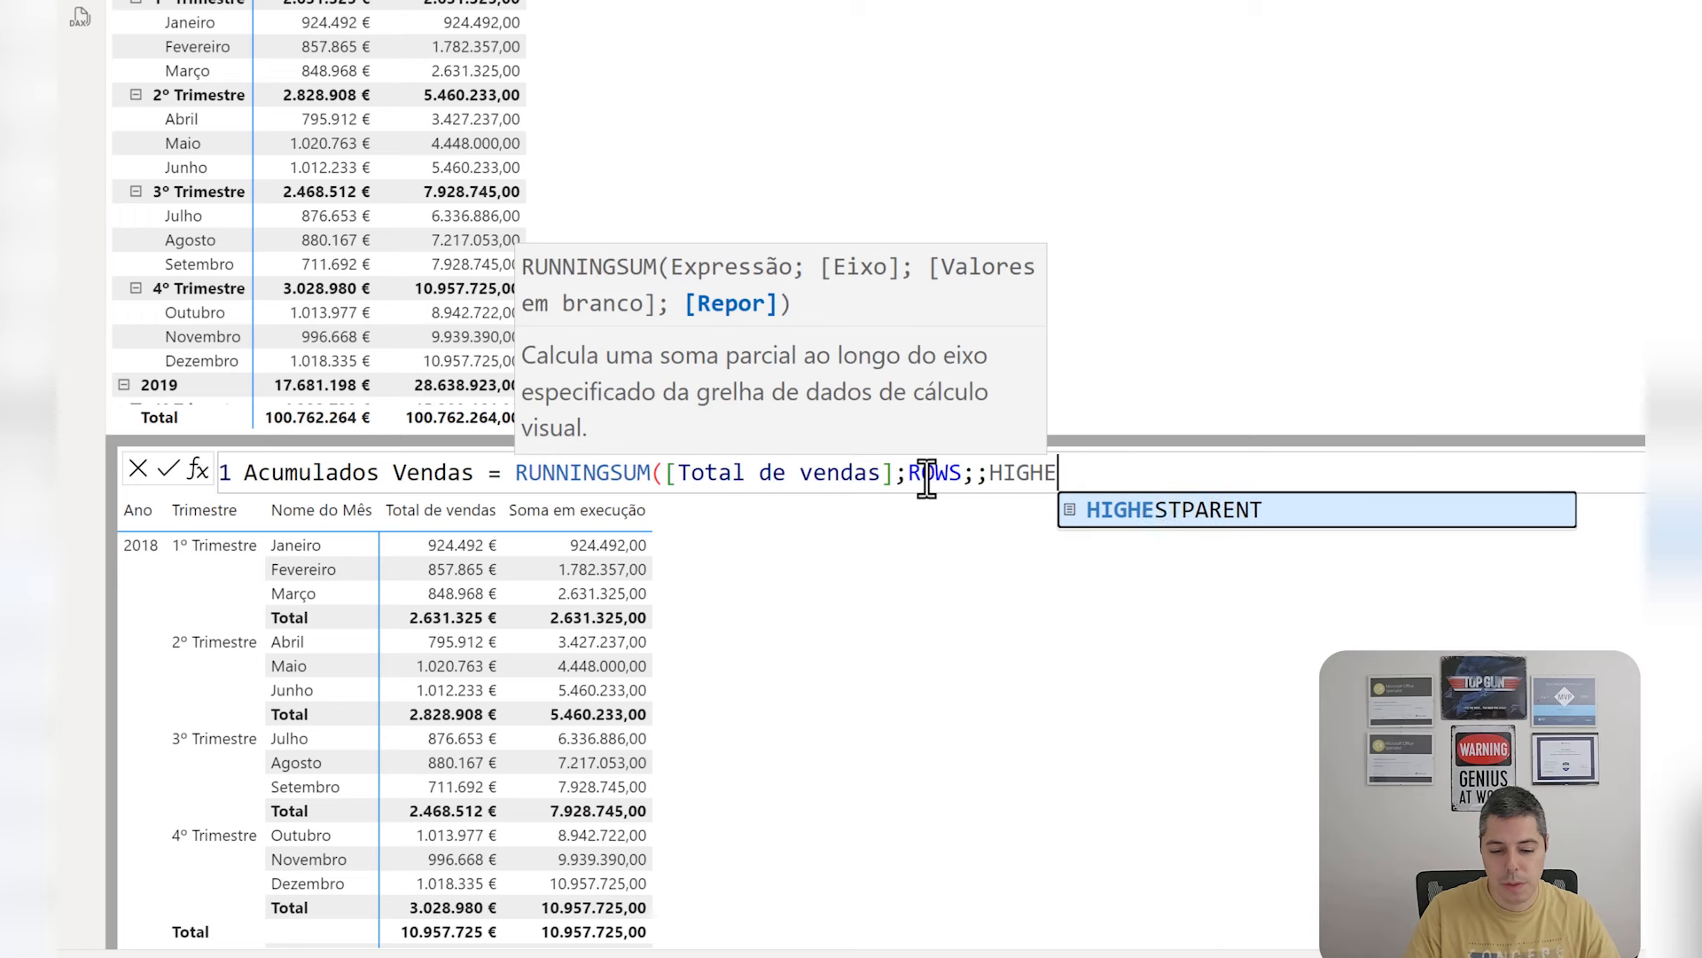
key(BackSpace)
key(BackSpace)
Try LOWESTPARENT as the Repor argument of RUNNINGSUM, and remove it.
text(Lo)
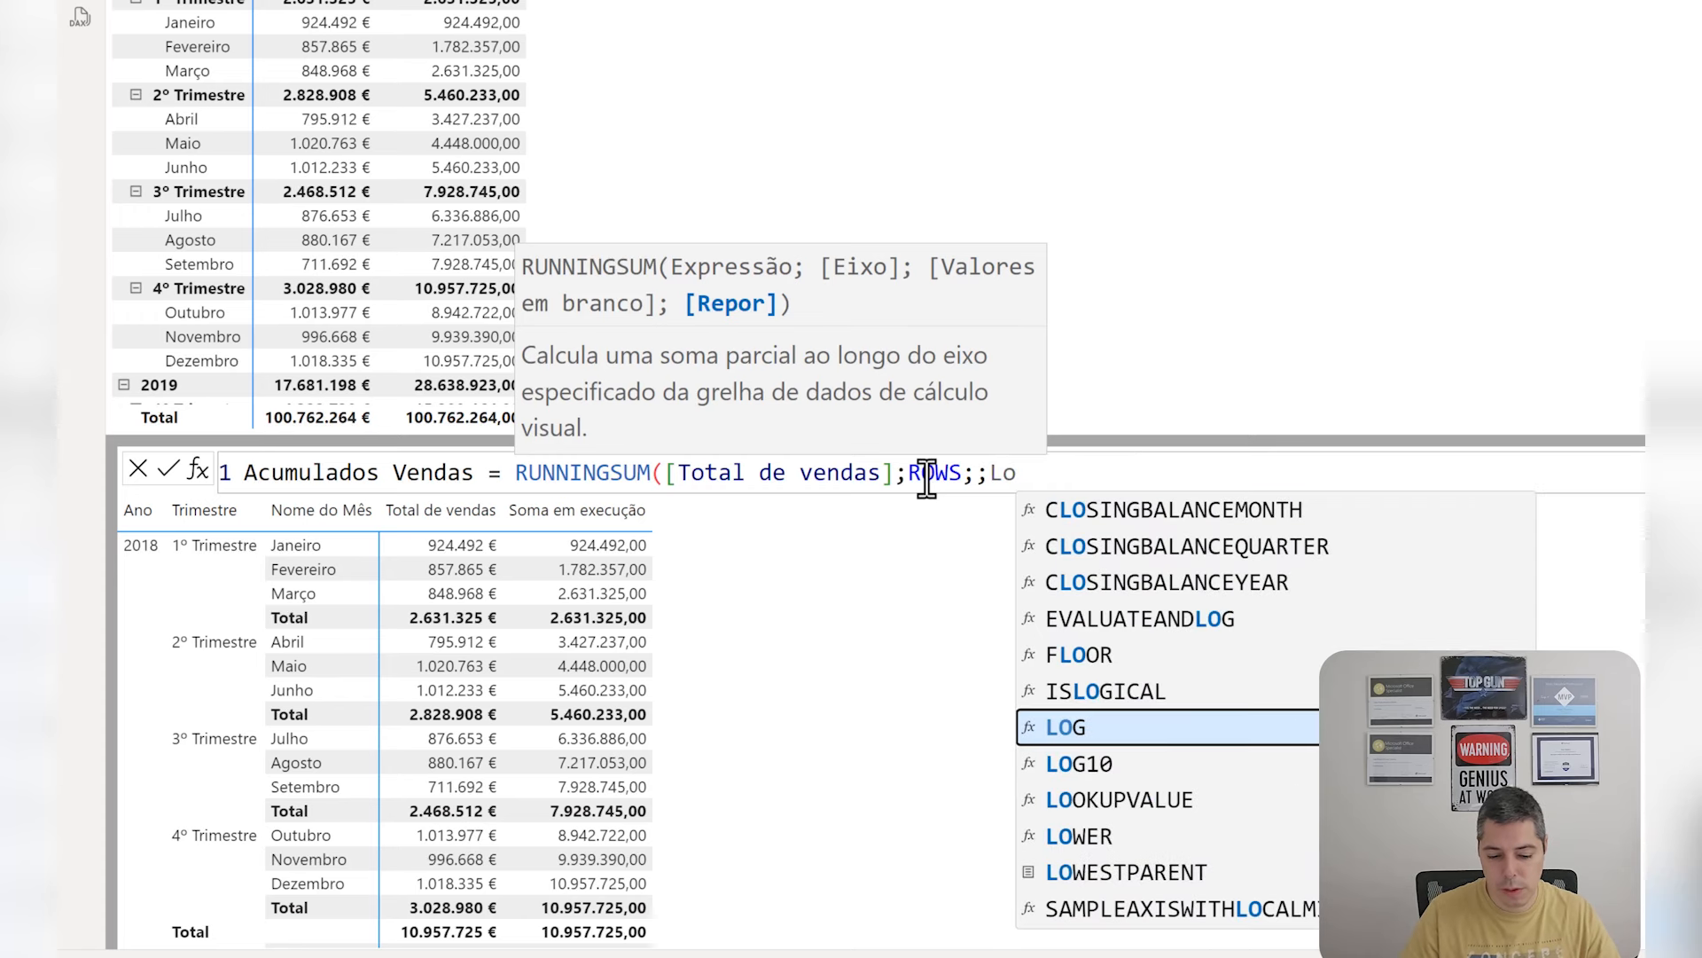
key(Down)
key(Down)
key(Down)
key(Down)
key(Tab)
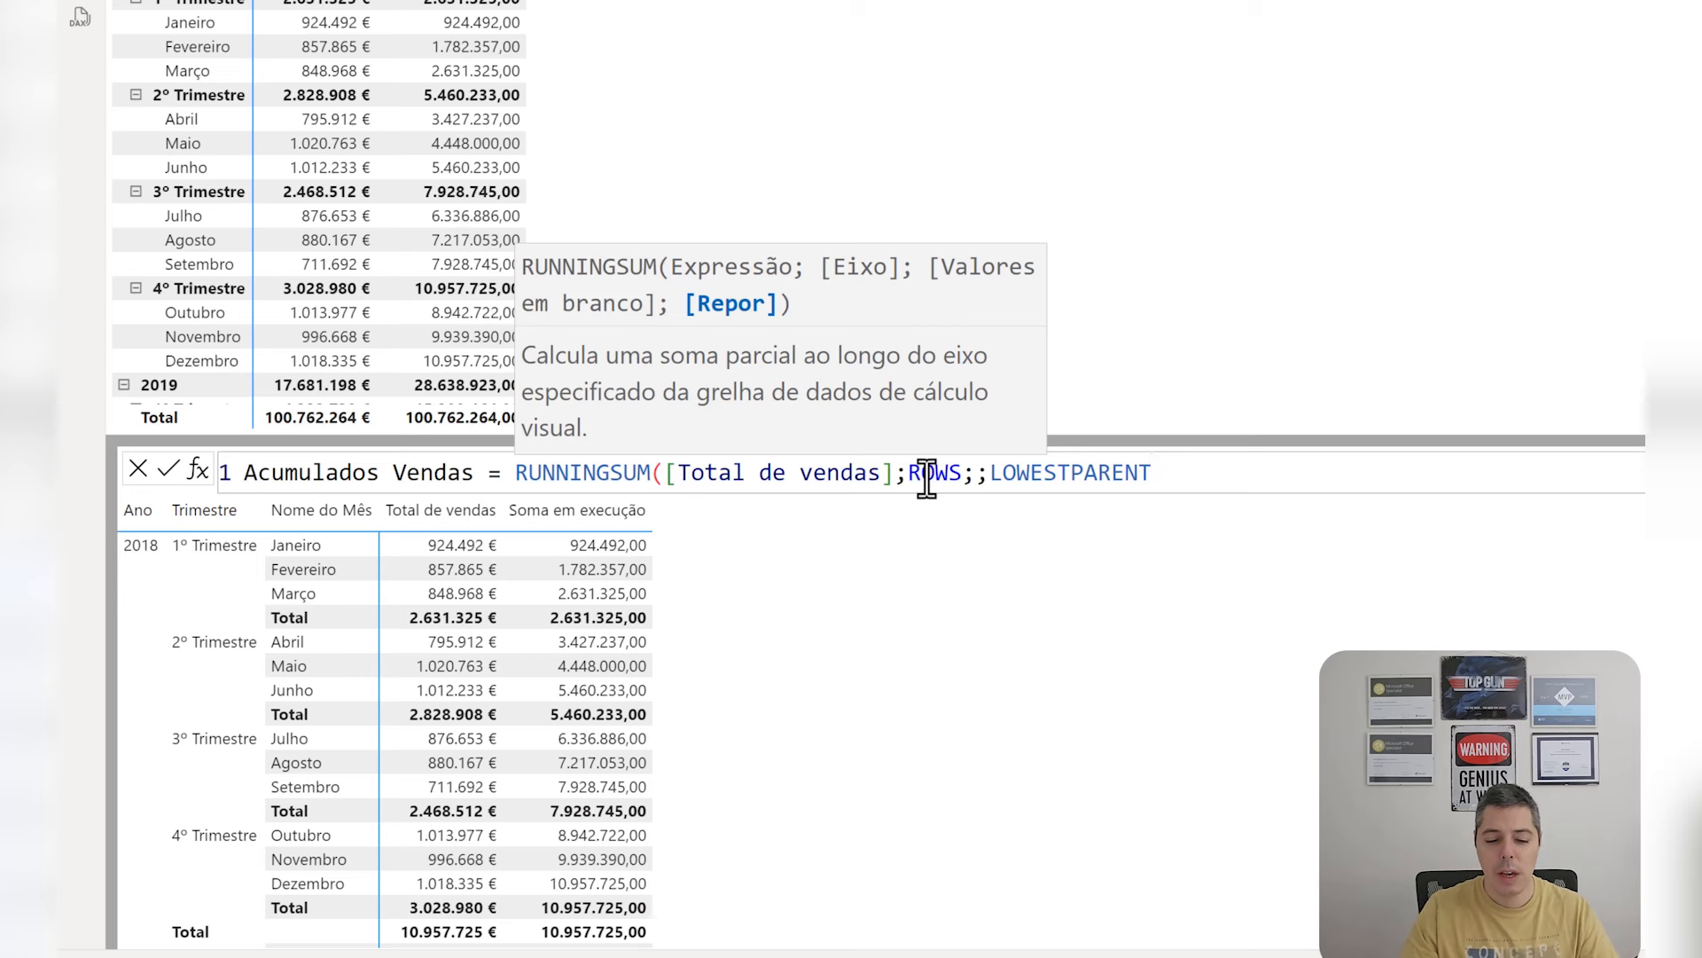
key(BackSpace)
key(BackSpace)
key(BackSpace)
key(BackSpace)
key(BackSpace)
key(BackSpace)
key(BackSpace)
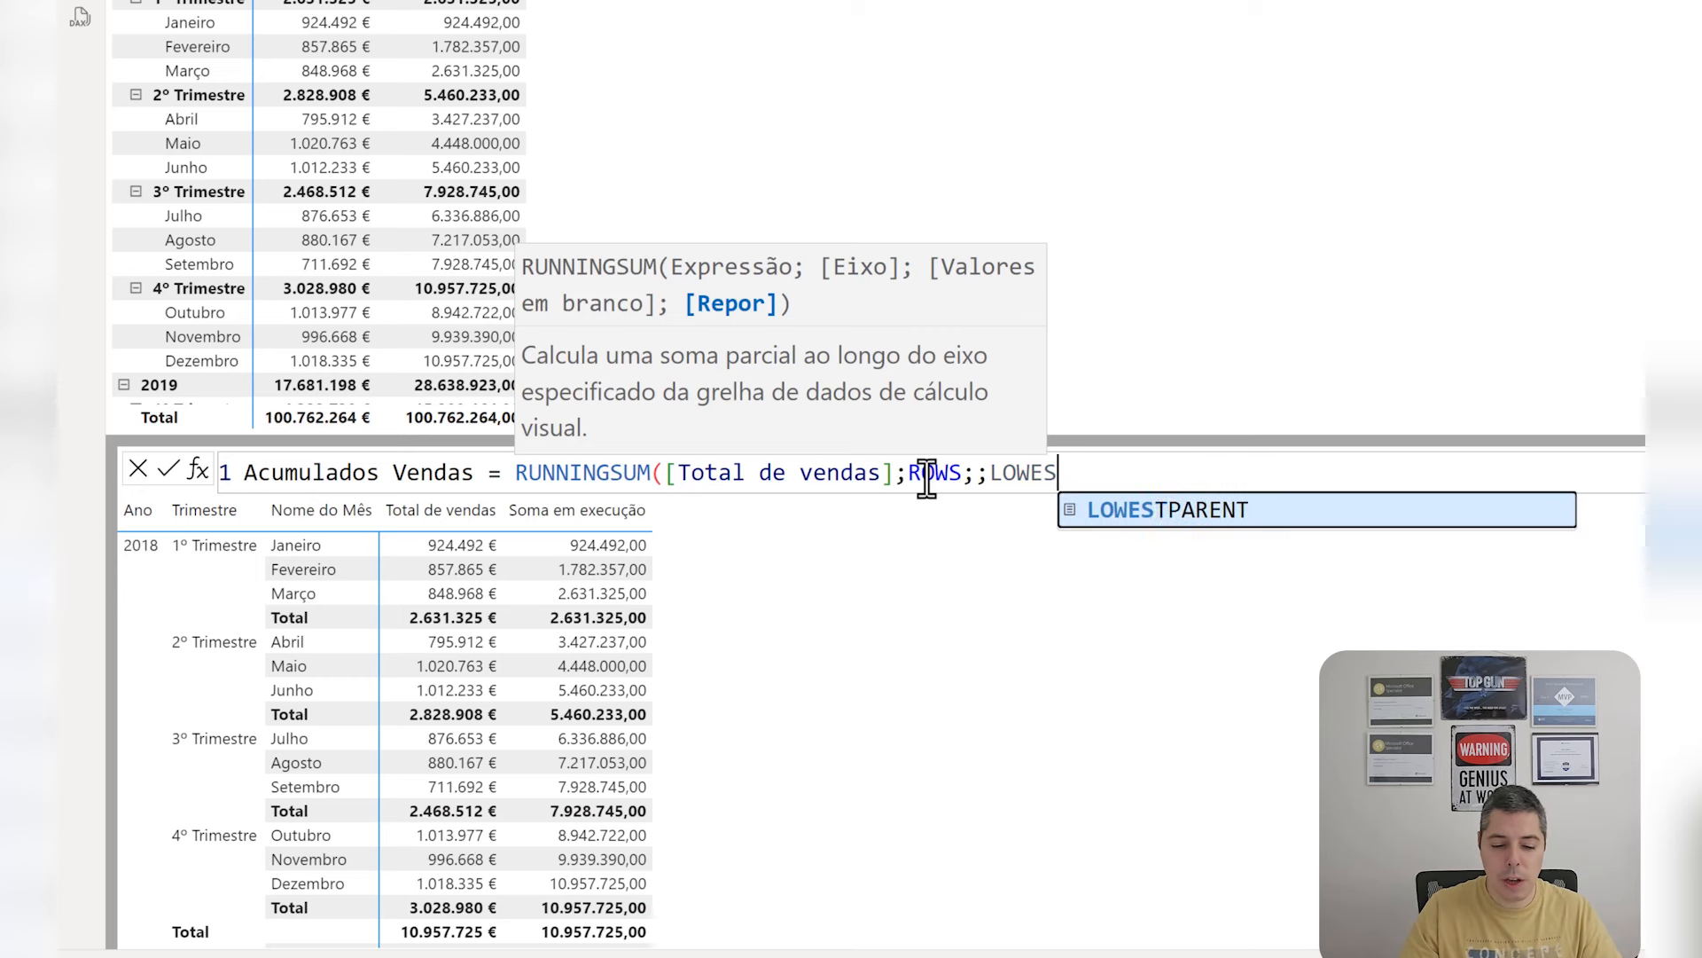
key(BackSpace)
key(BackSpace)
key(BackSpace)
key(BackSpace)
key(BackSpace)
Set the Repor argument of RUNNINGSUM to 1, trying 2 along the way, then close the formula and commit it.
text(1)
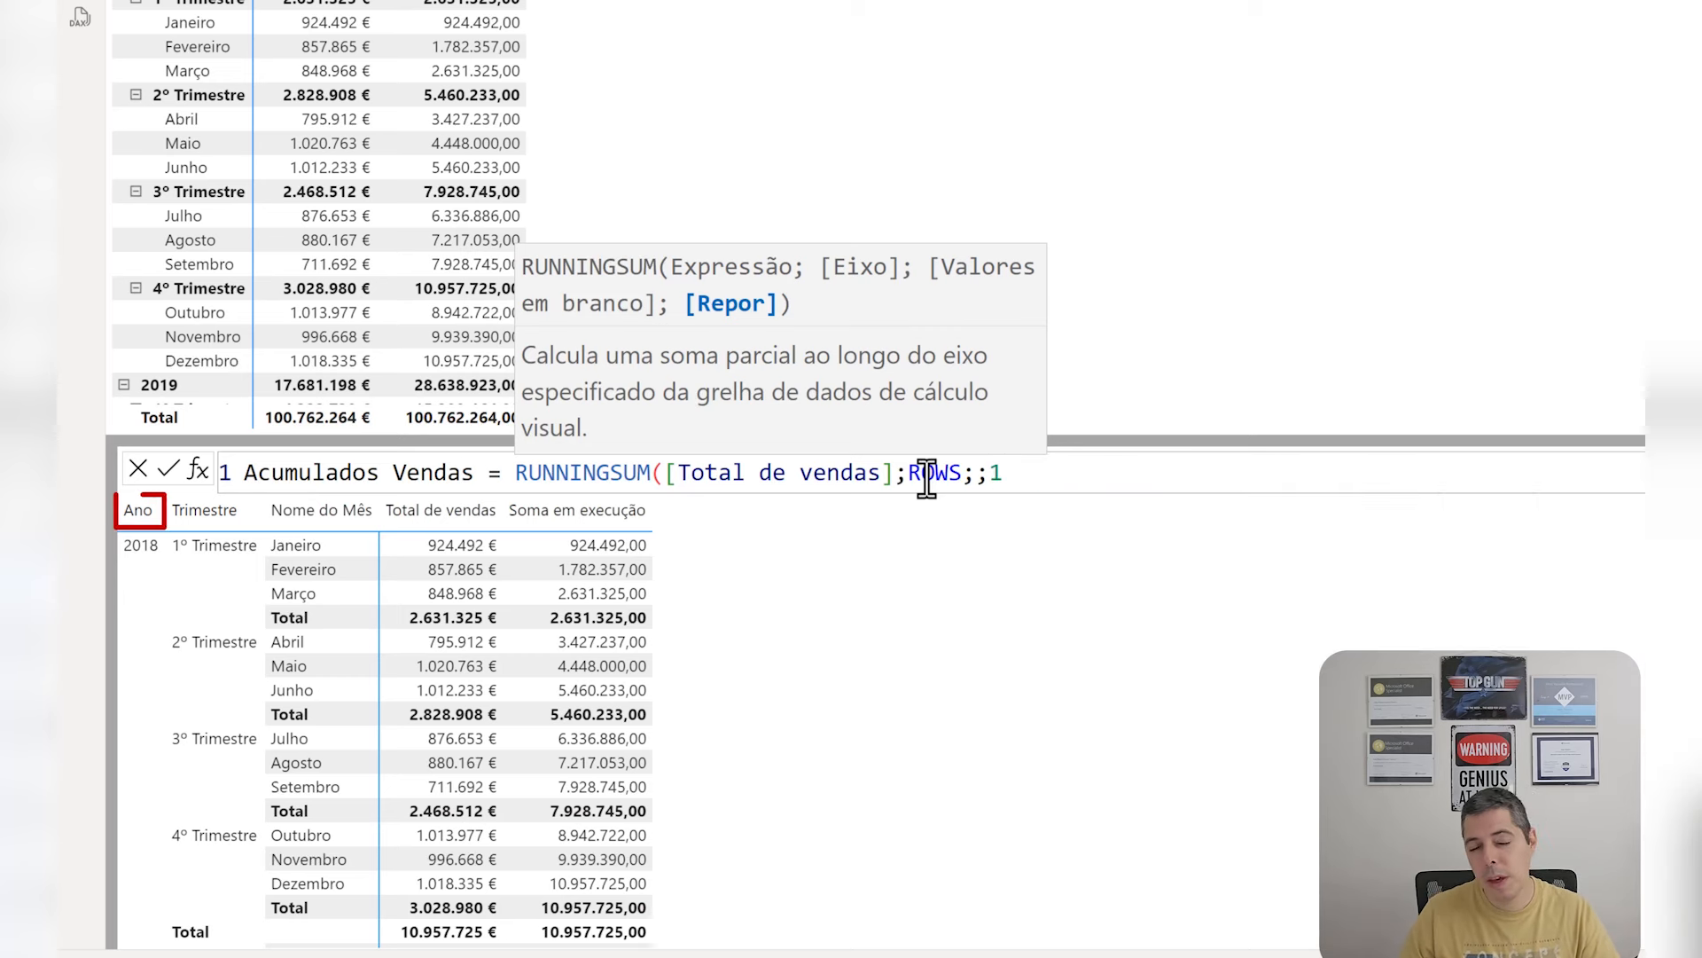
key(BackSpace)
text(2)
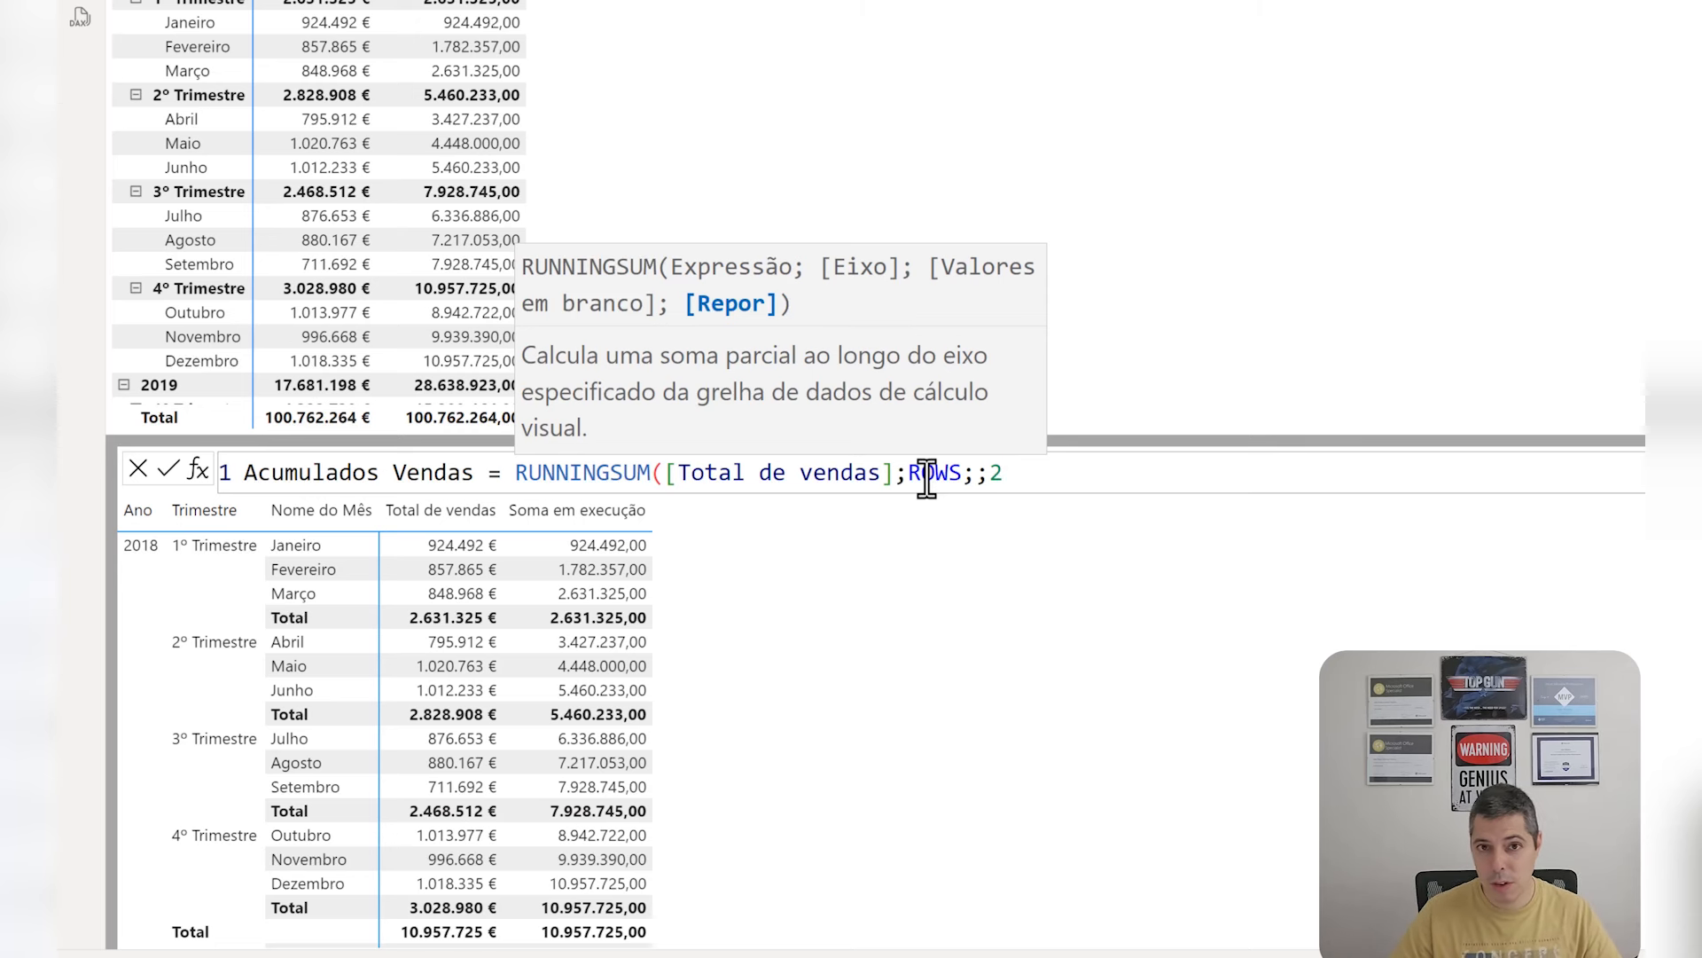
key(BackSpace)
text(1)
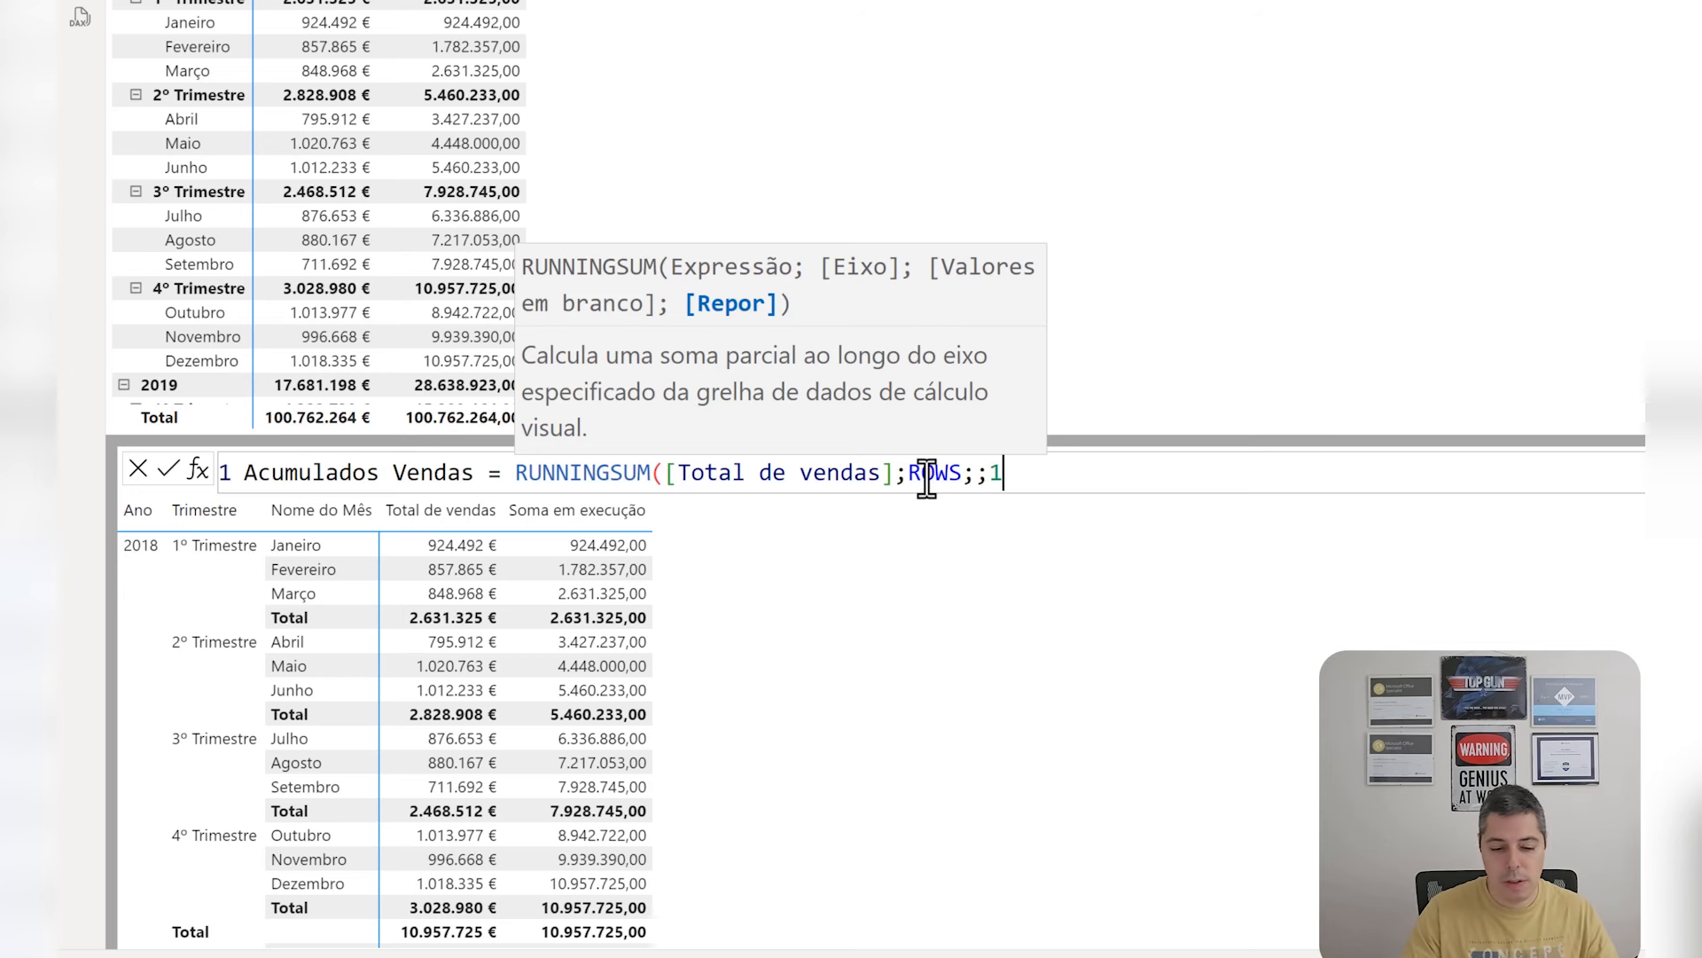
text())
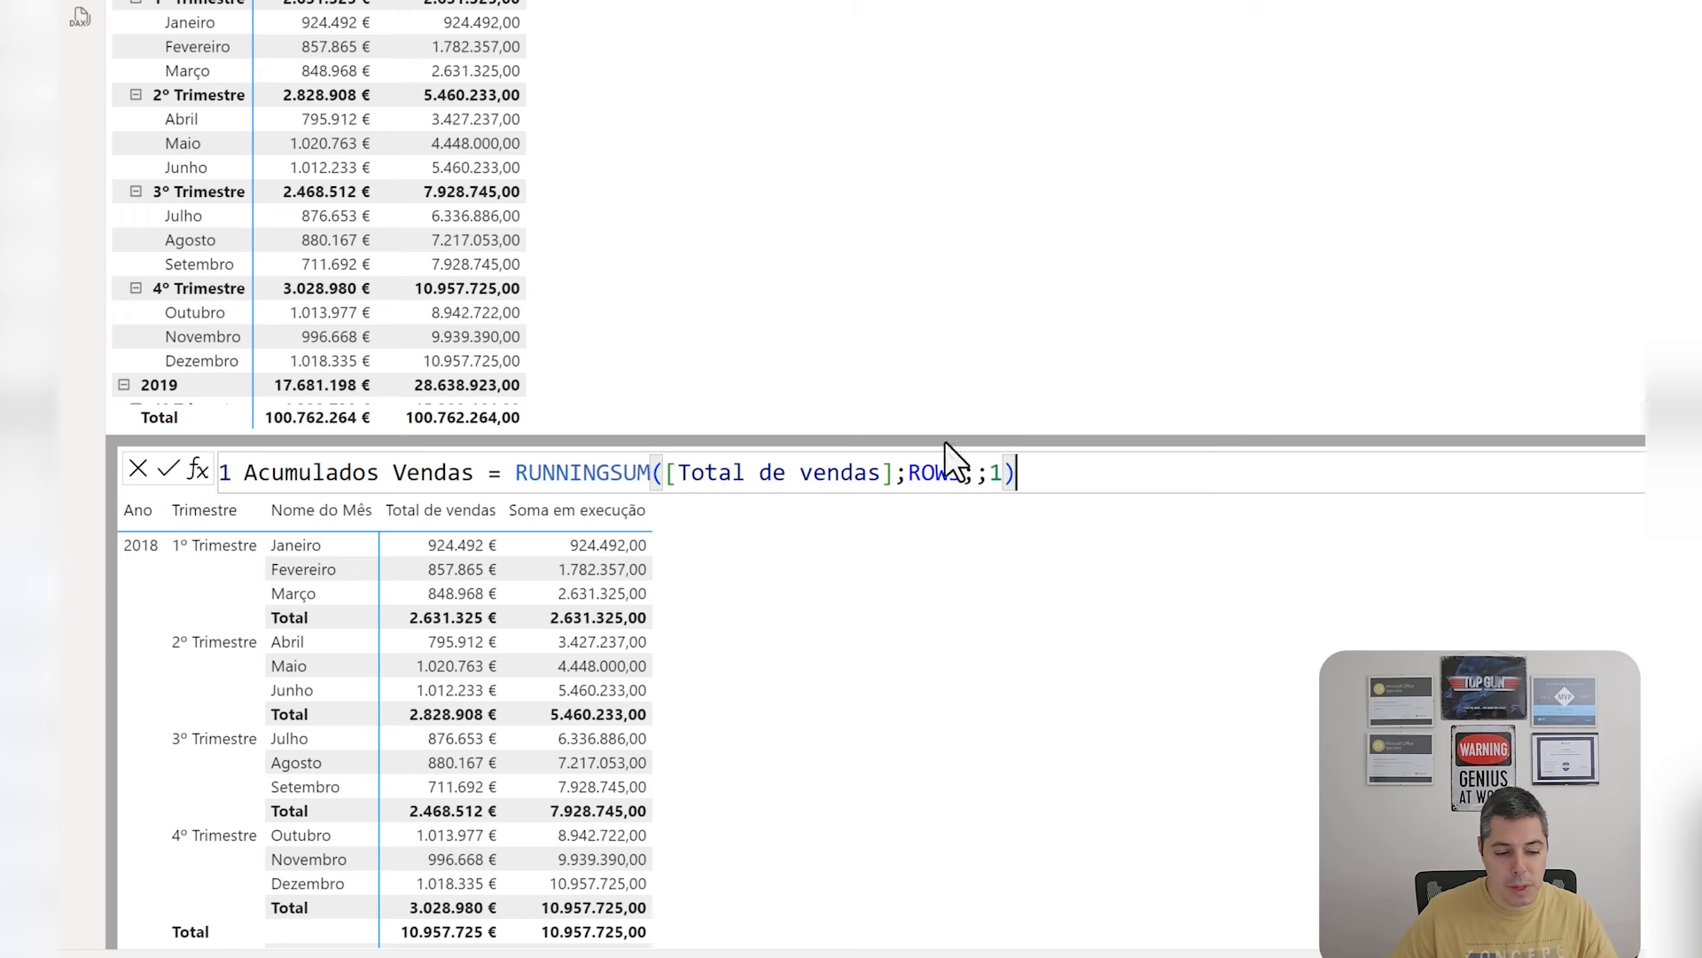
click(168, 469)
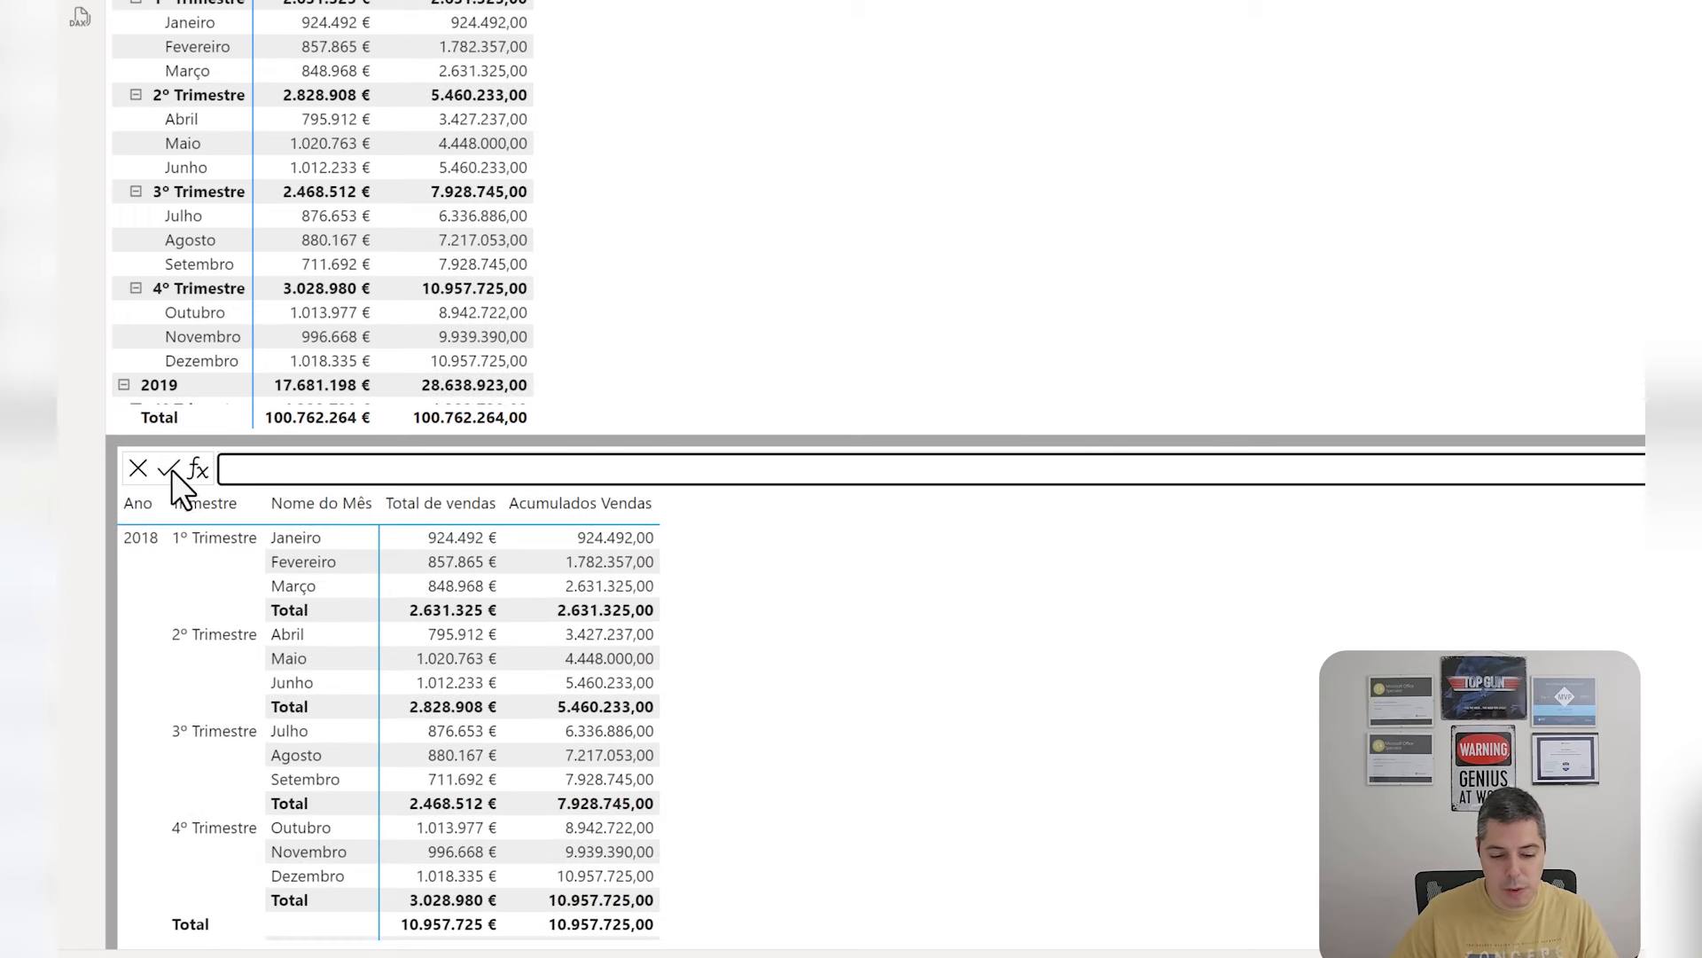
scroll(812, 682, down, 3)
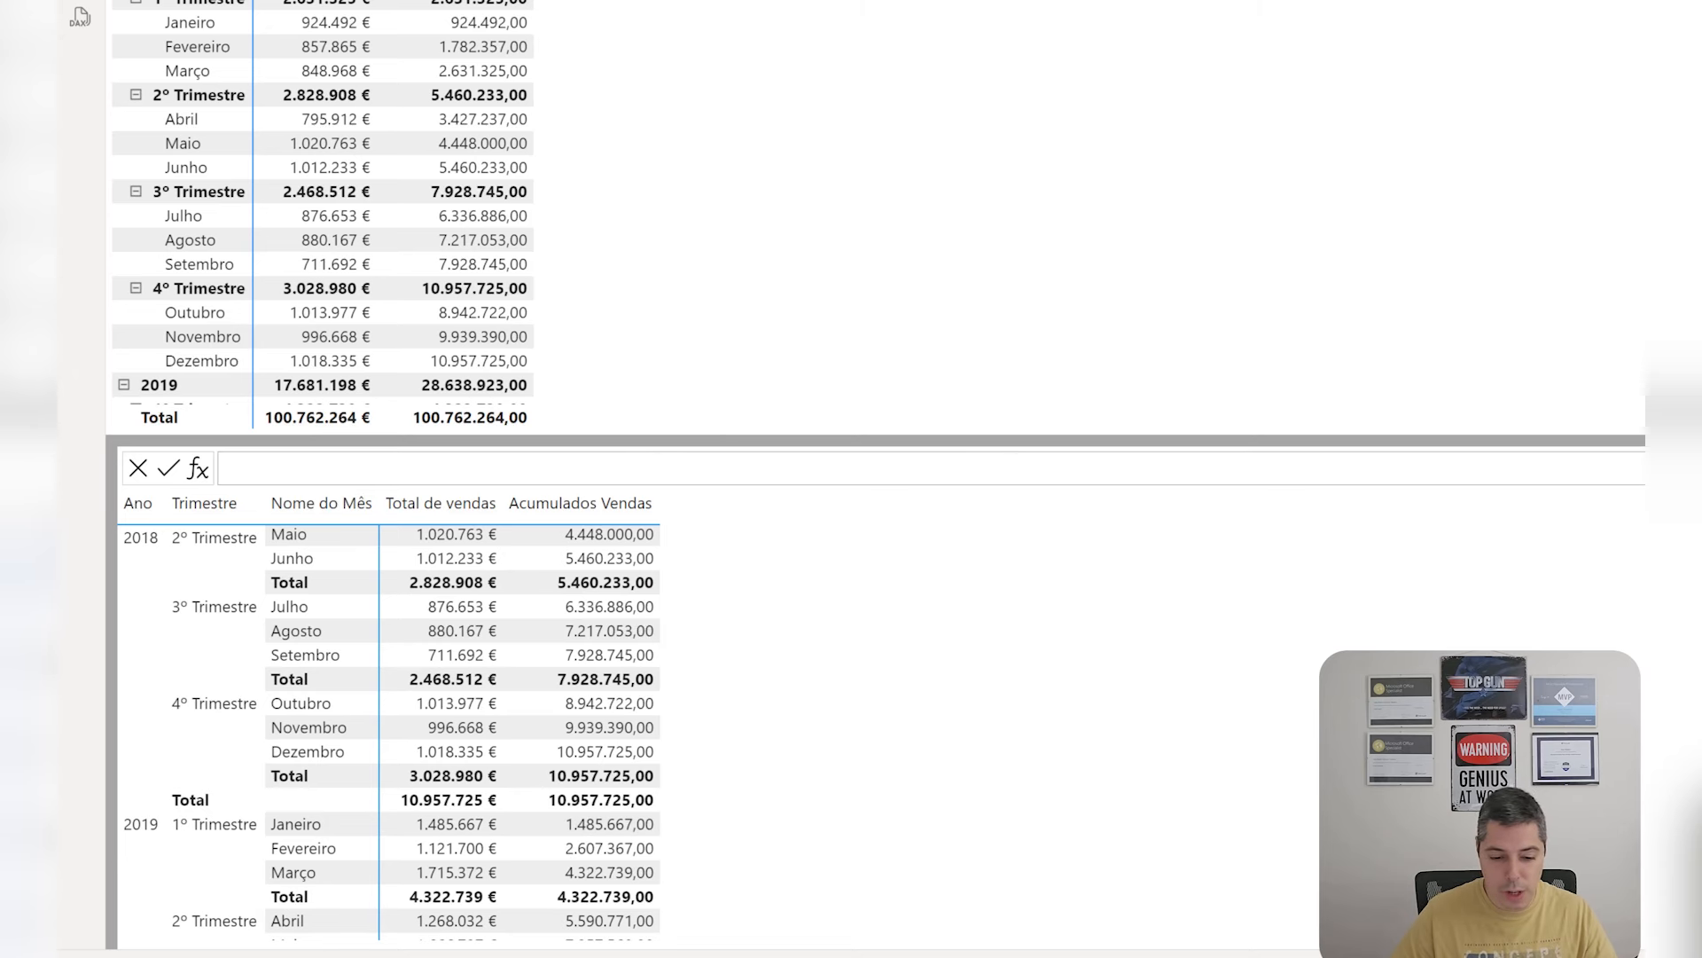
Replace the Repor argument of Acumulados Vendas with HIGHESTPARENT and commit the formula.
drag(991, 472, 1004, 472)
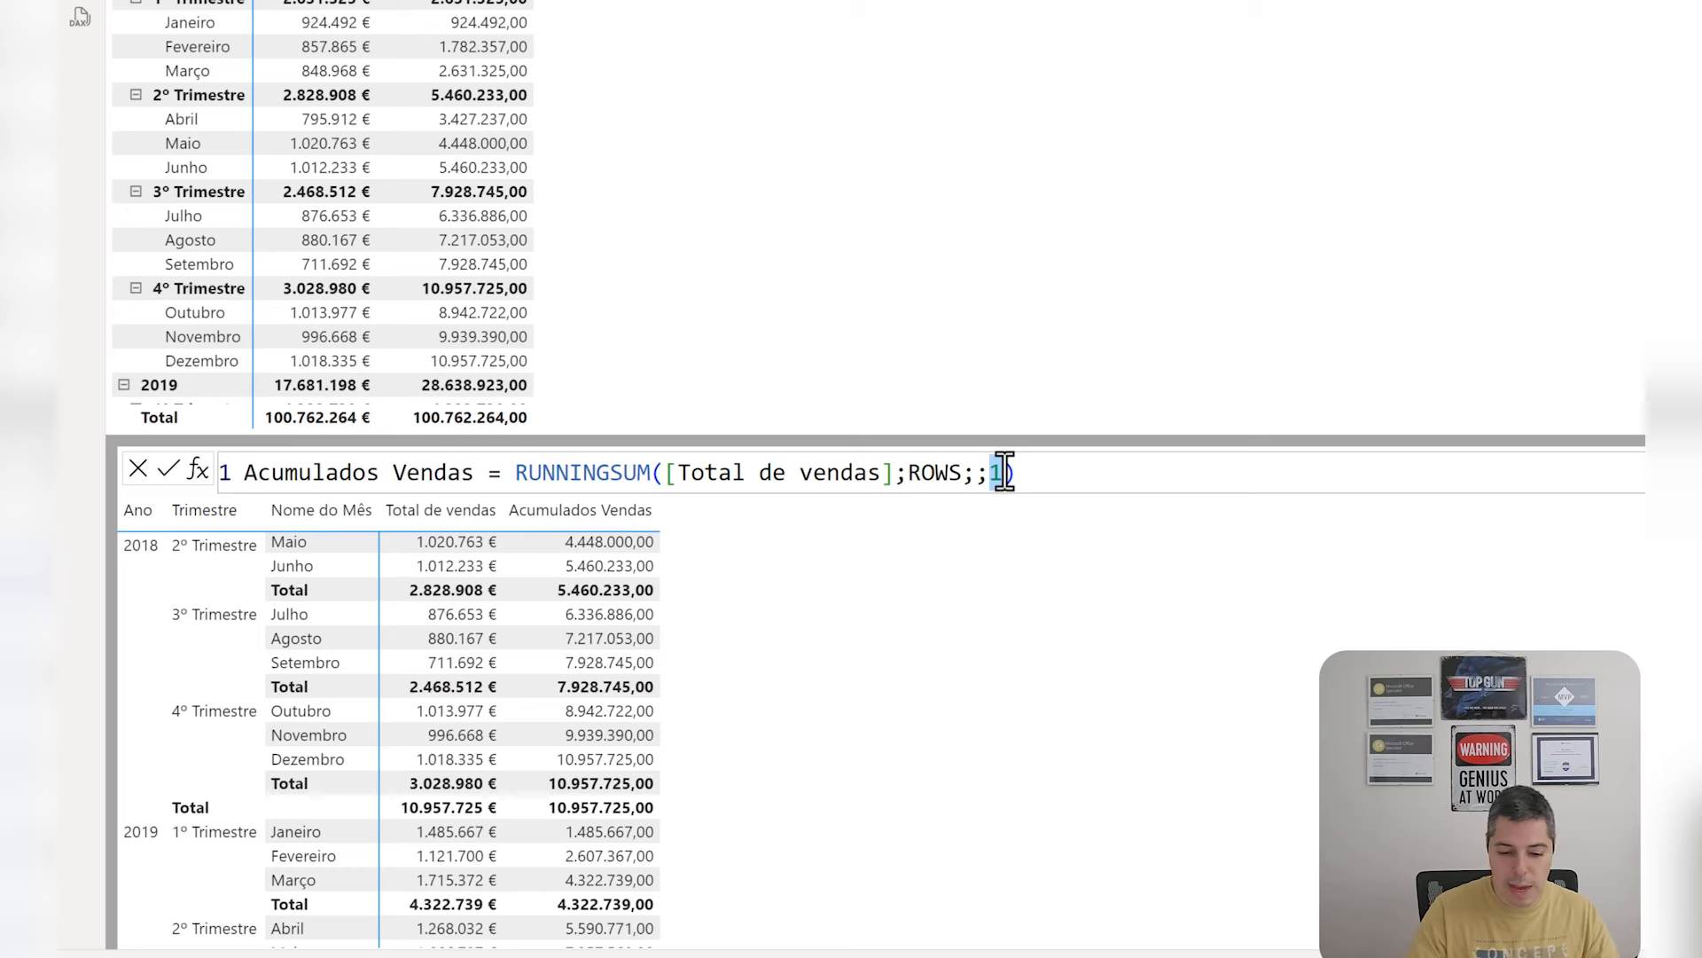
text(hi)
key(Tab)
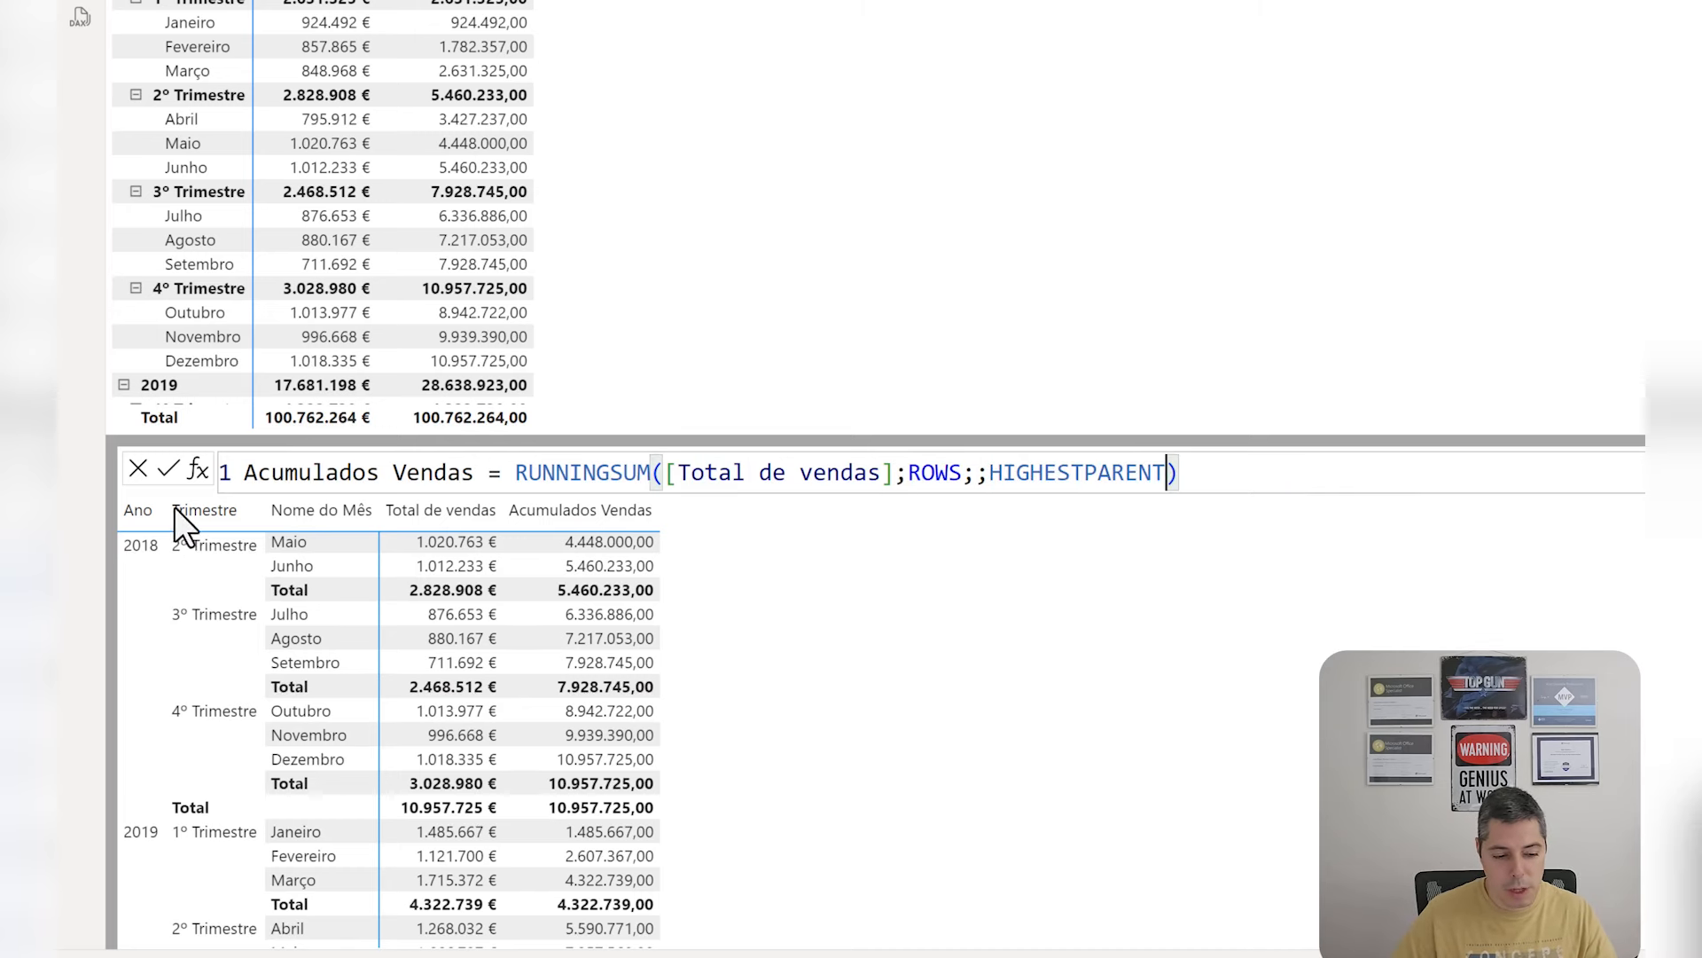
key(Return)
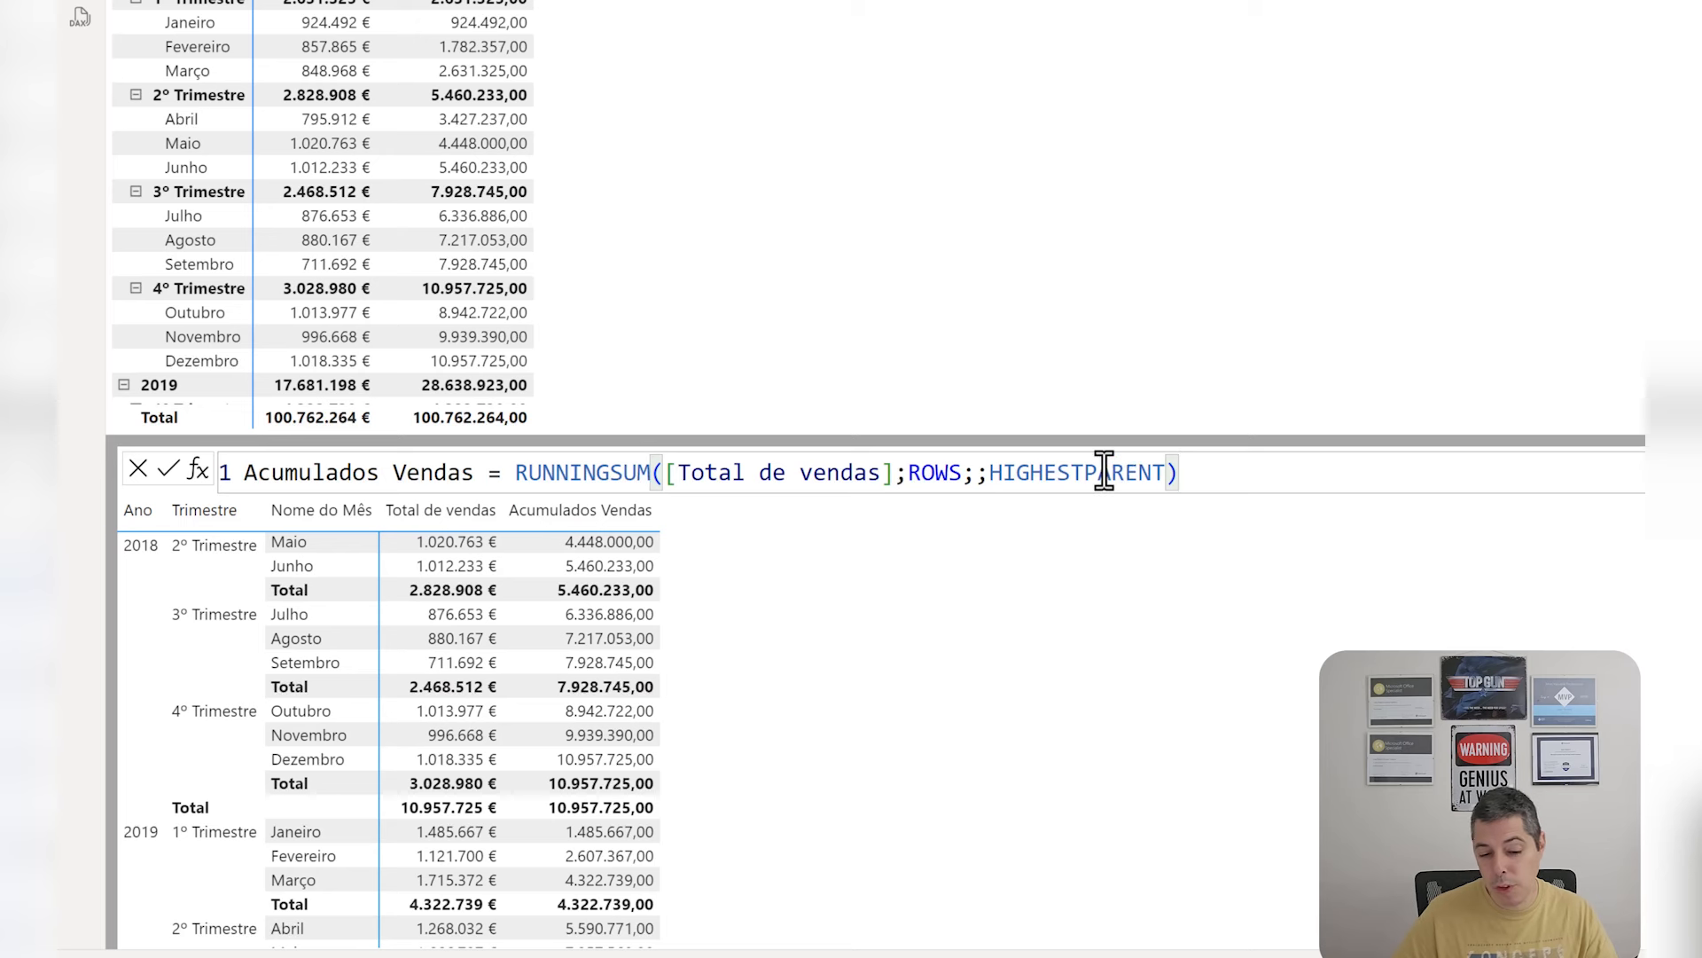
Change the Repor argument of Acumulados Vendas to LOWESTPARENT and commit the formula.
double_click(1104, 472)
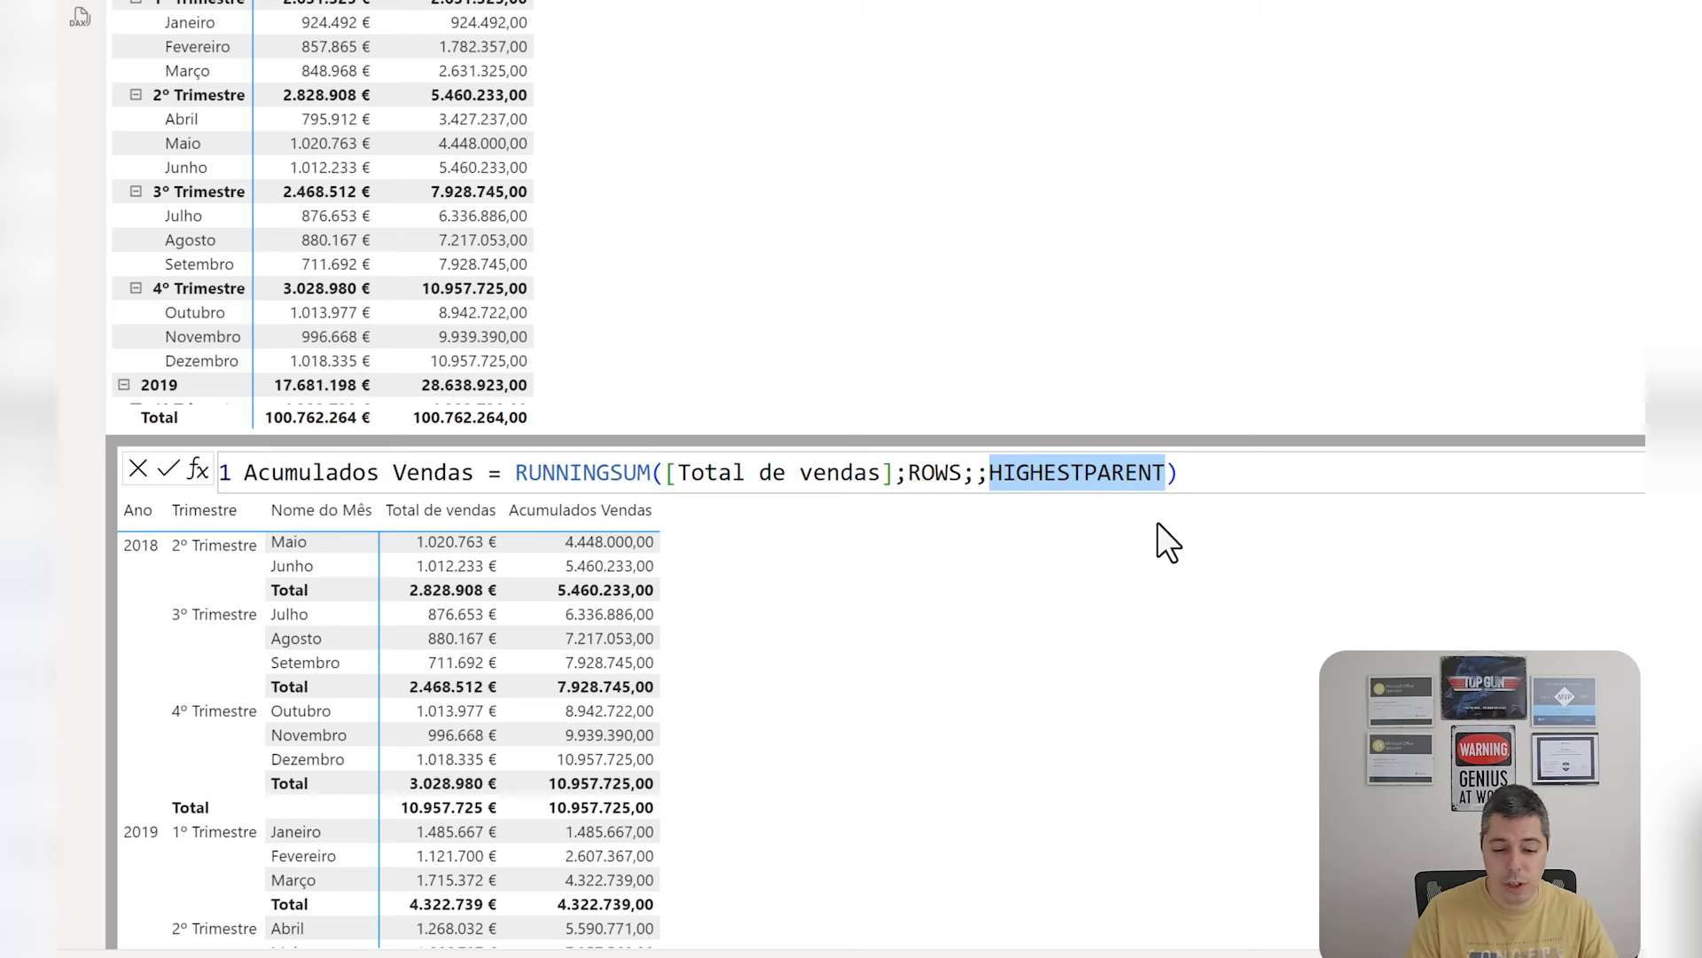
key(BackSpace)
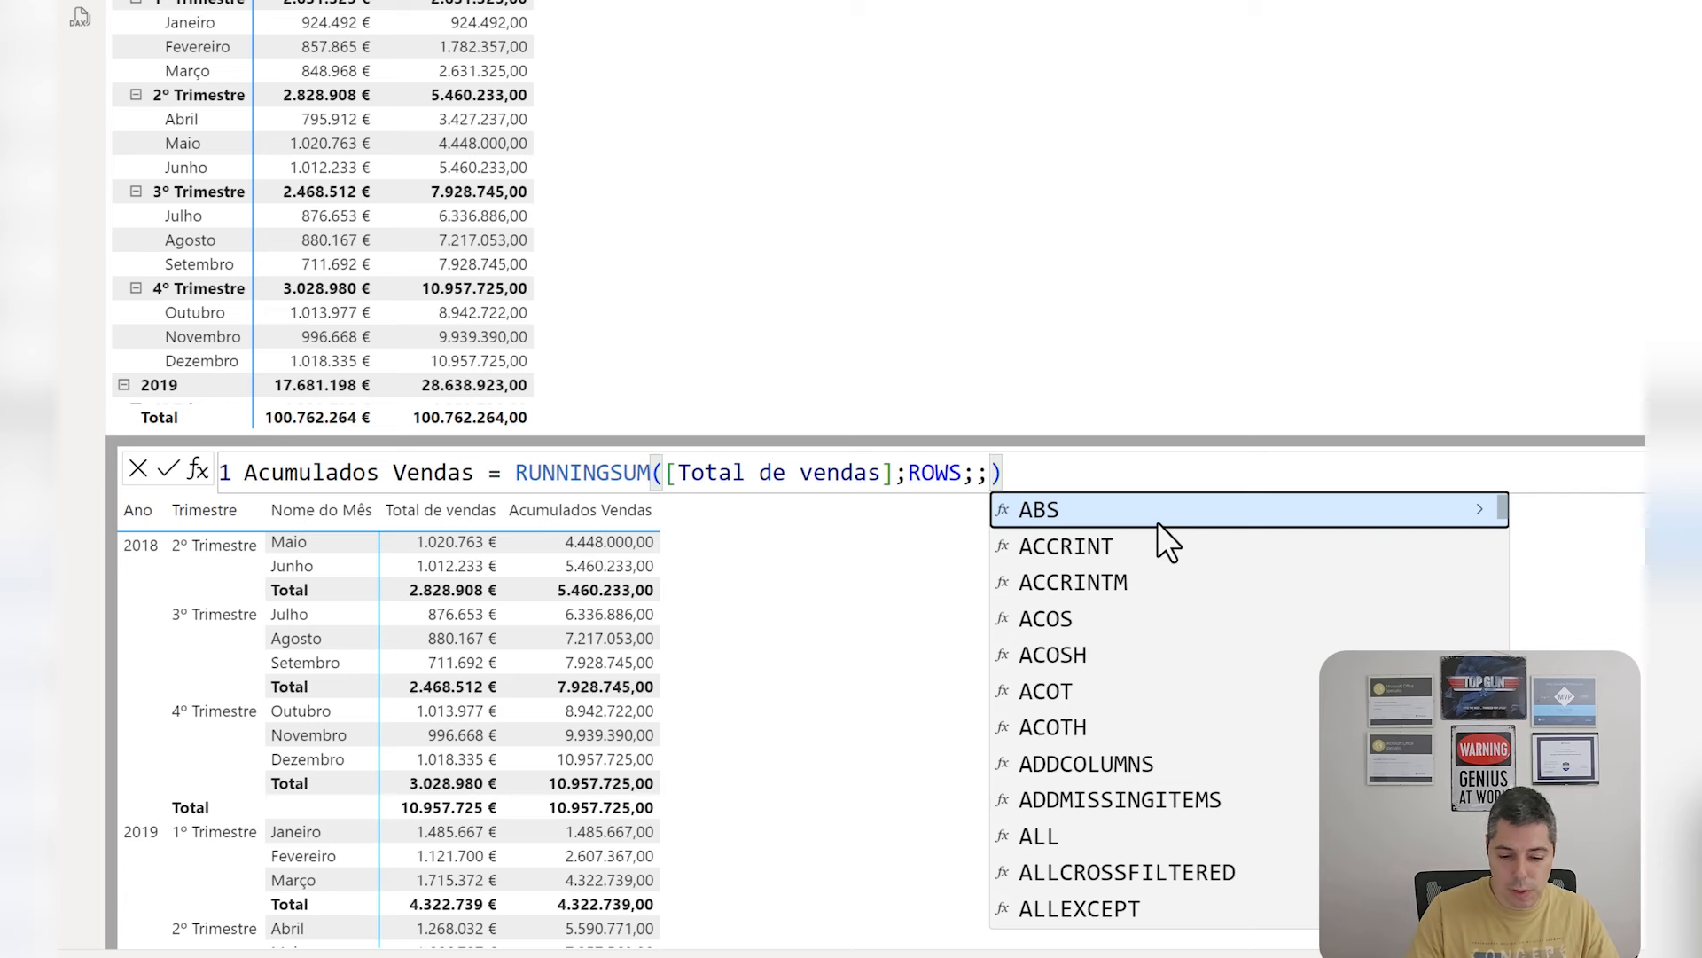
text(lo)
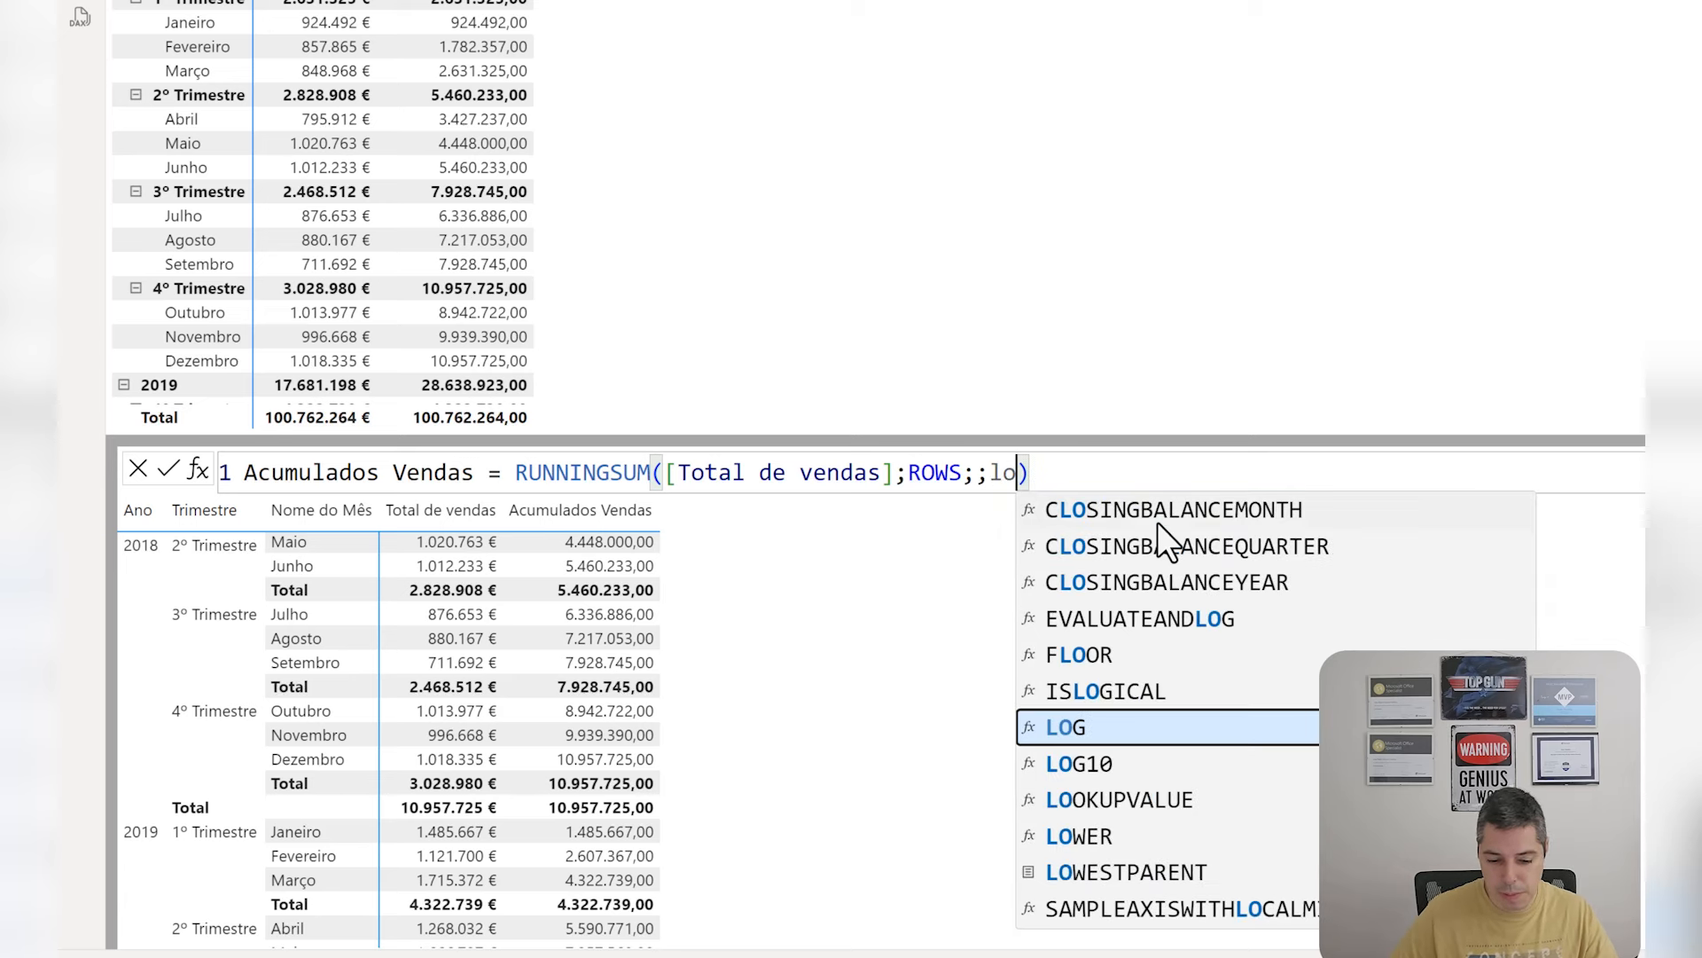
text(w)
key(Down)
key(Tab)
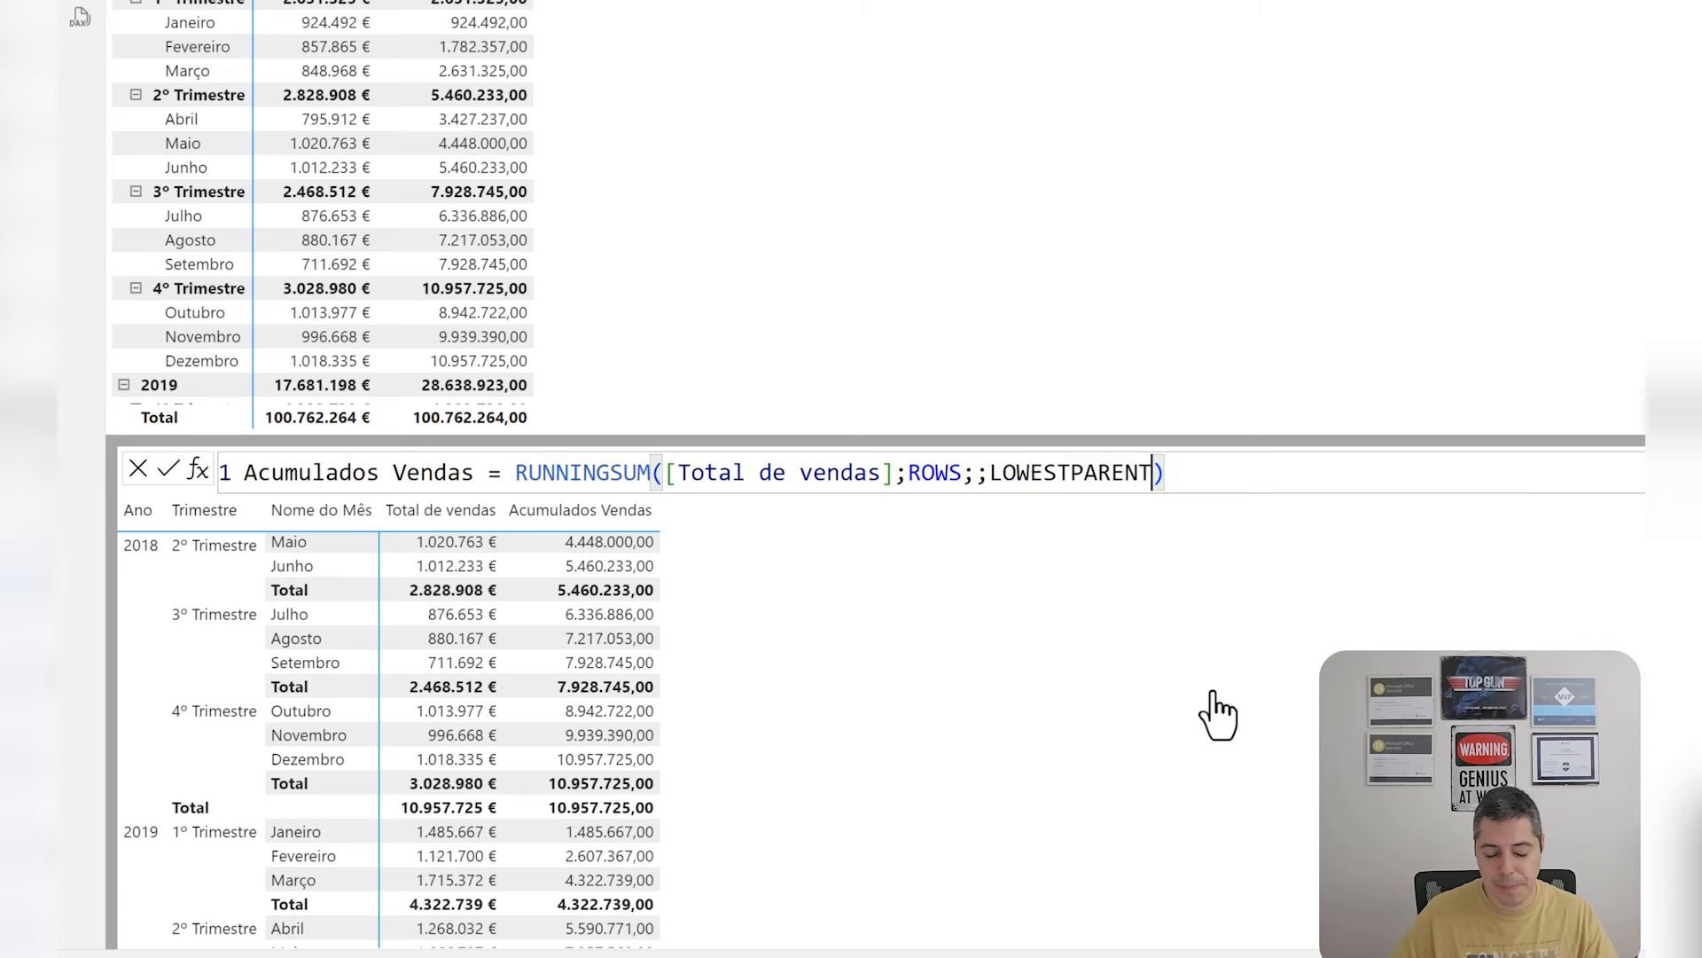
click(166, 470)
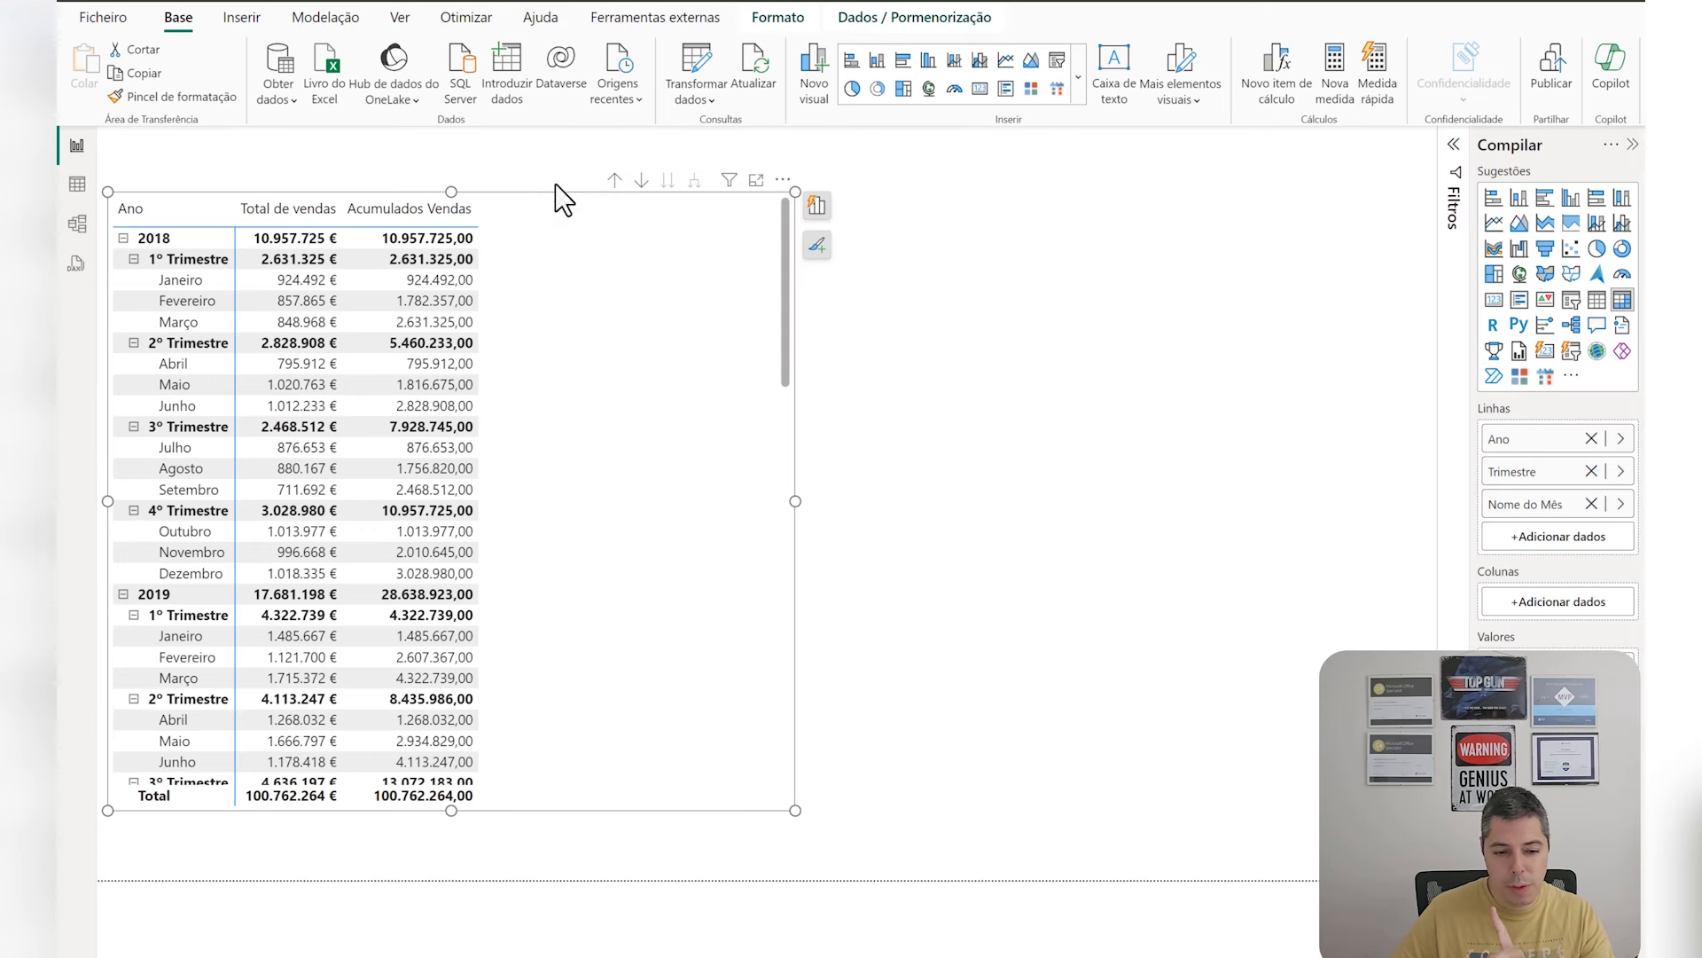
Collapse the report's matrix to the quarter level and reselect the visual.
click(615, 181)
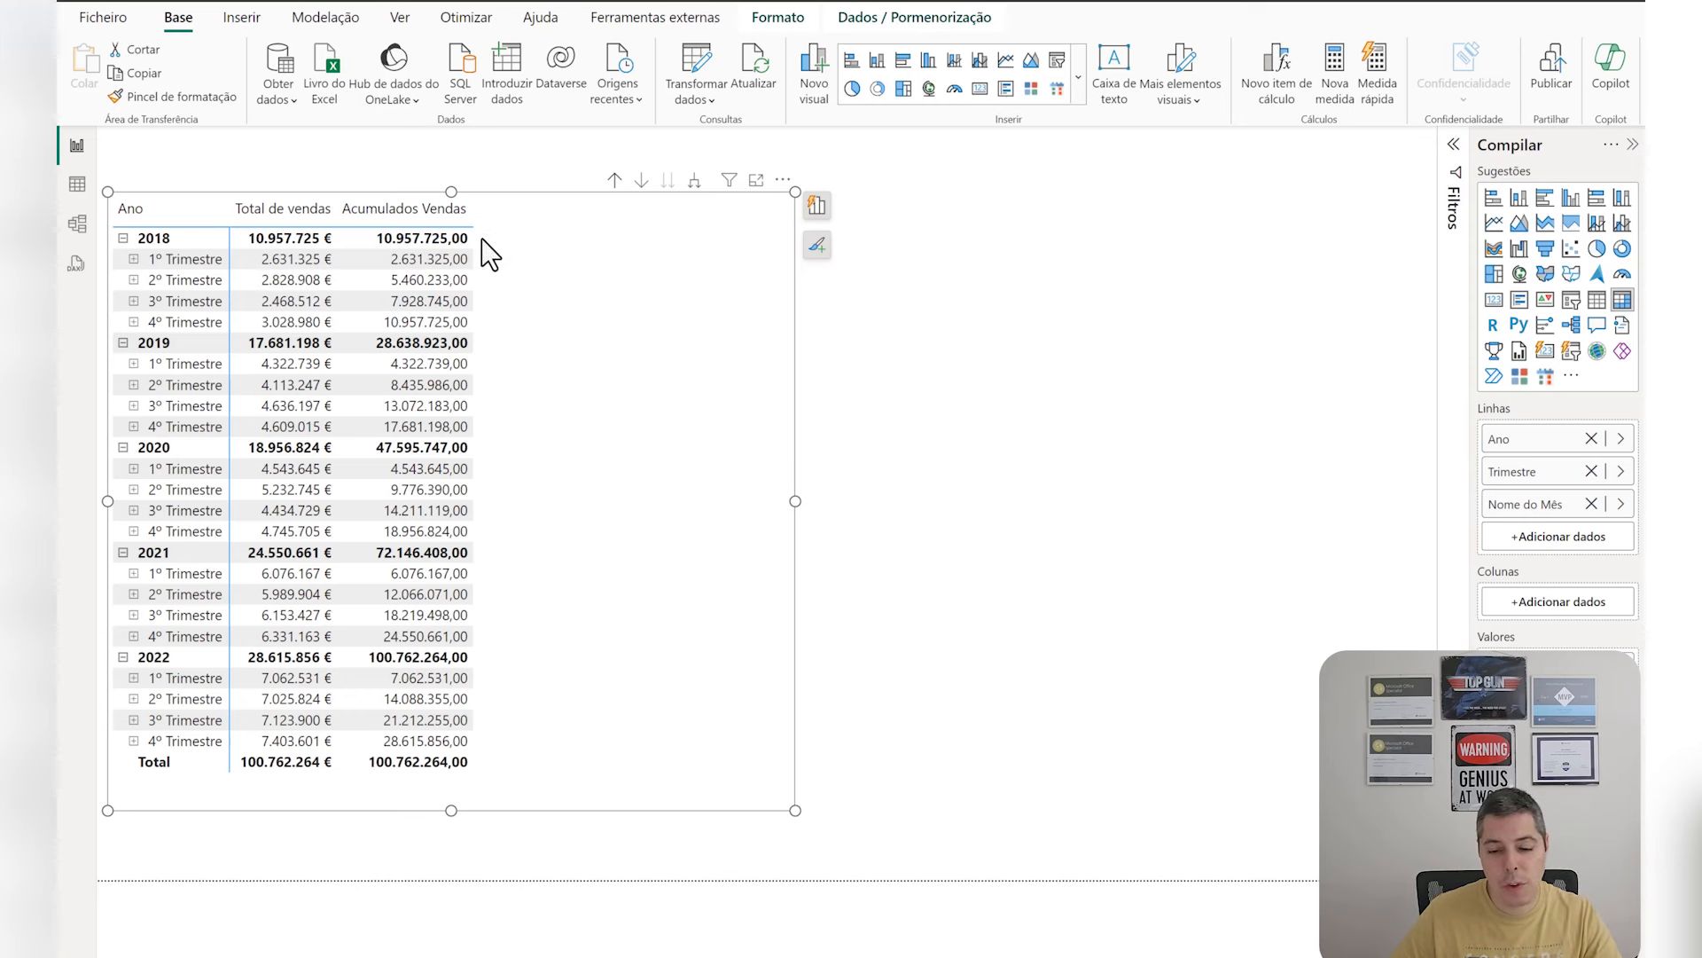
click(927, 311)
click(640, 344)
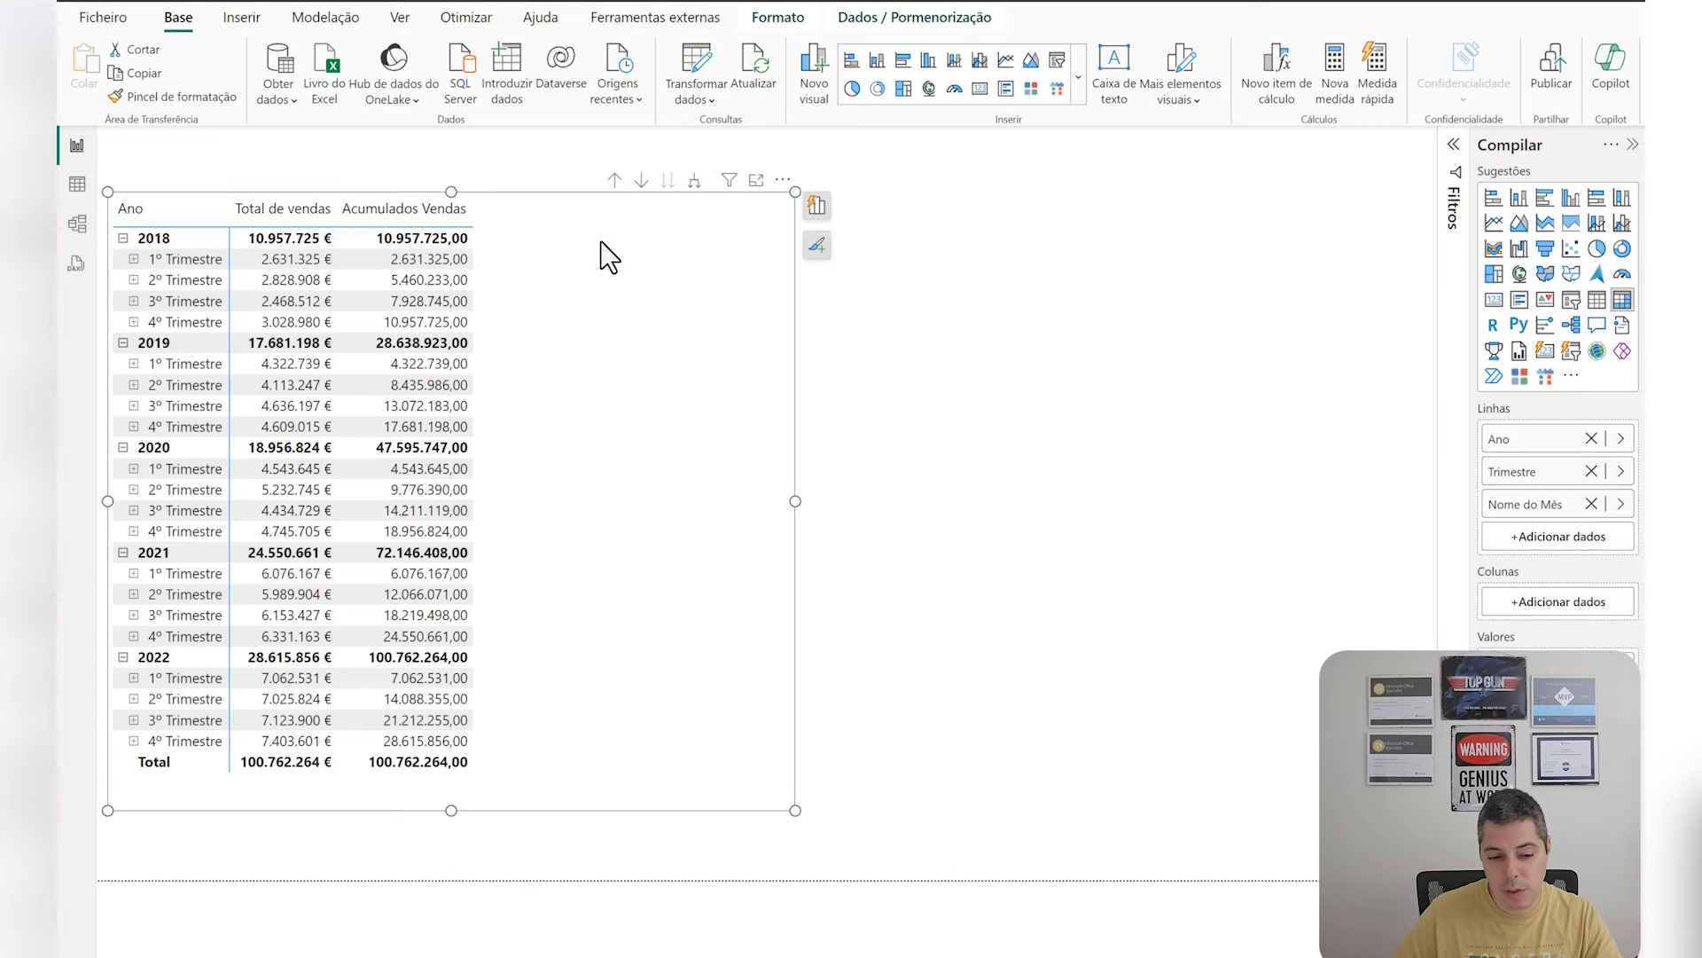
Add a new visual calculation to the matrix from the Média móvel template.
click(1279, 77)
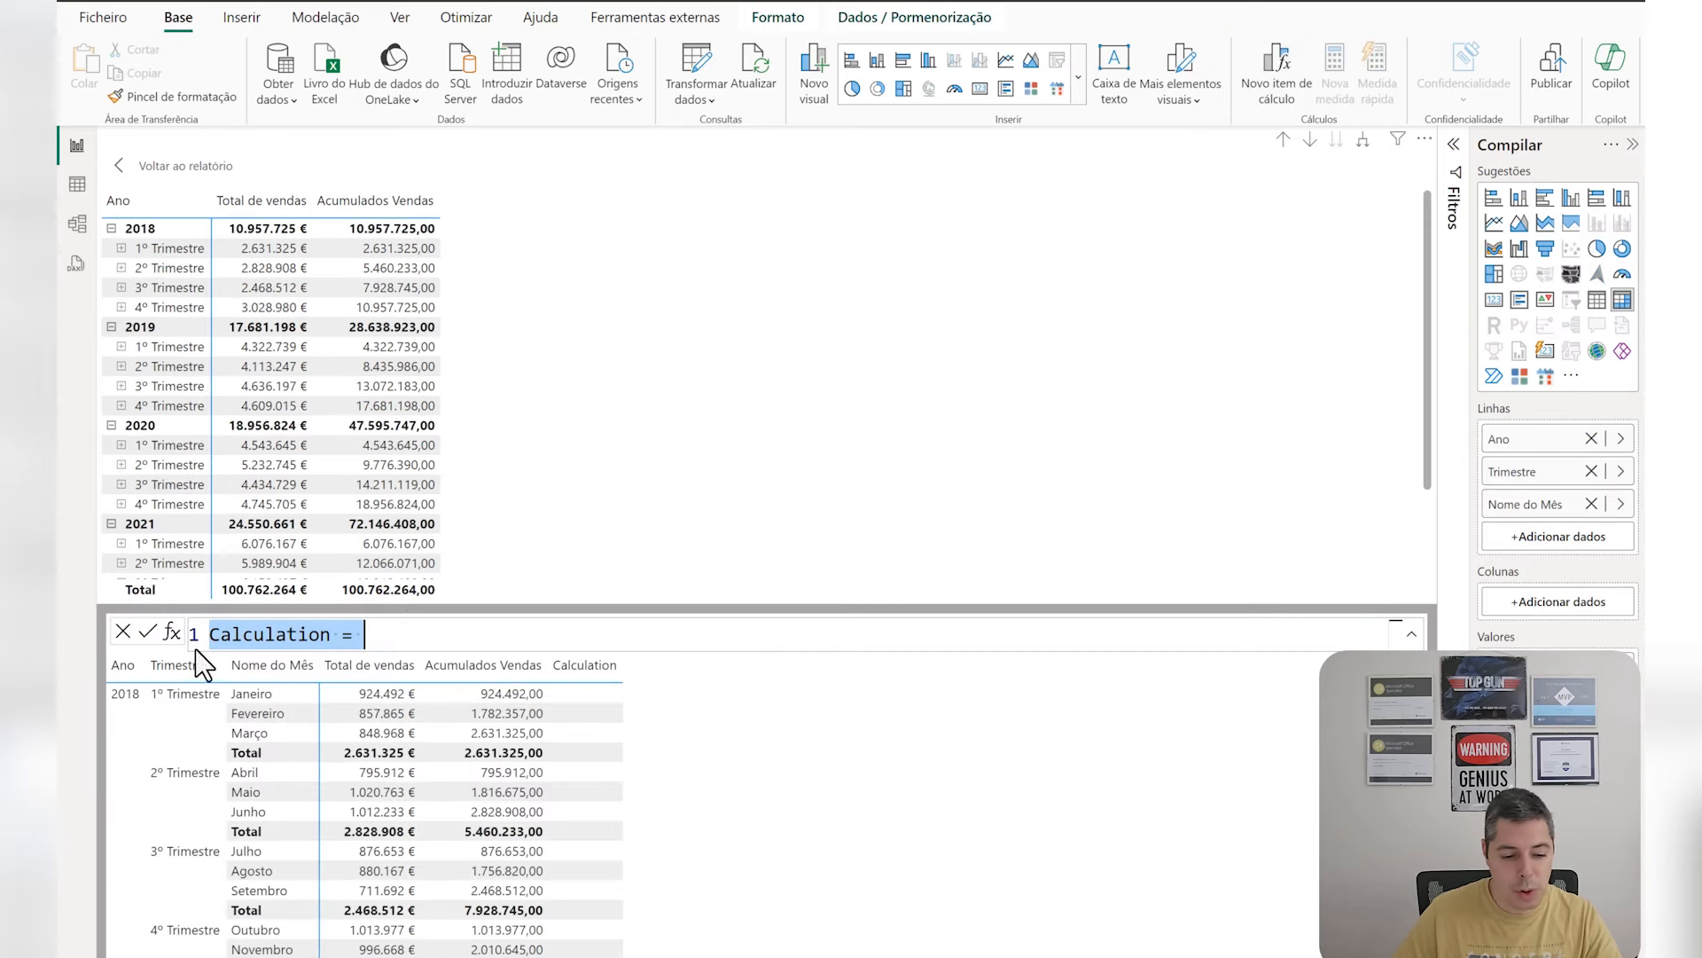
click(173, 633)
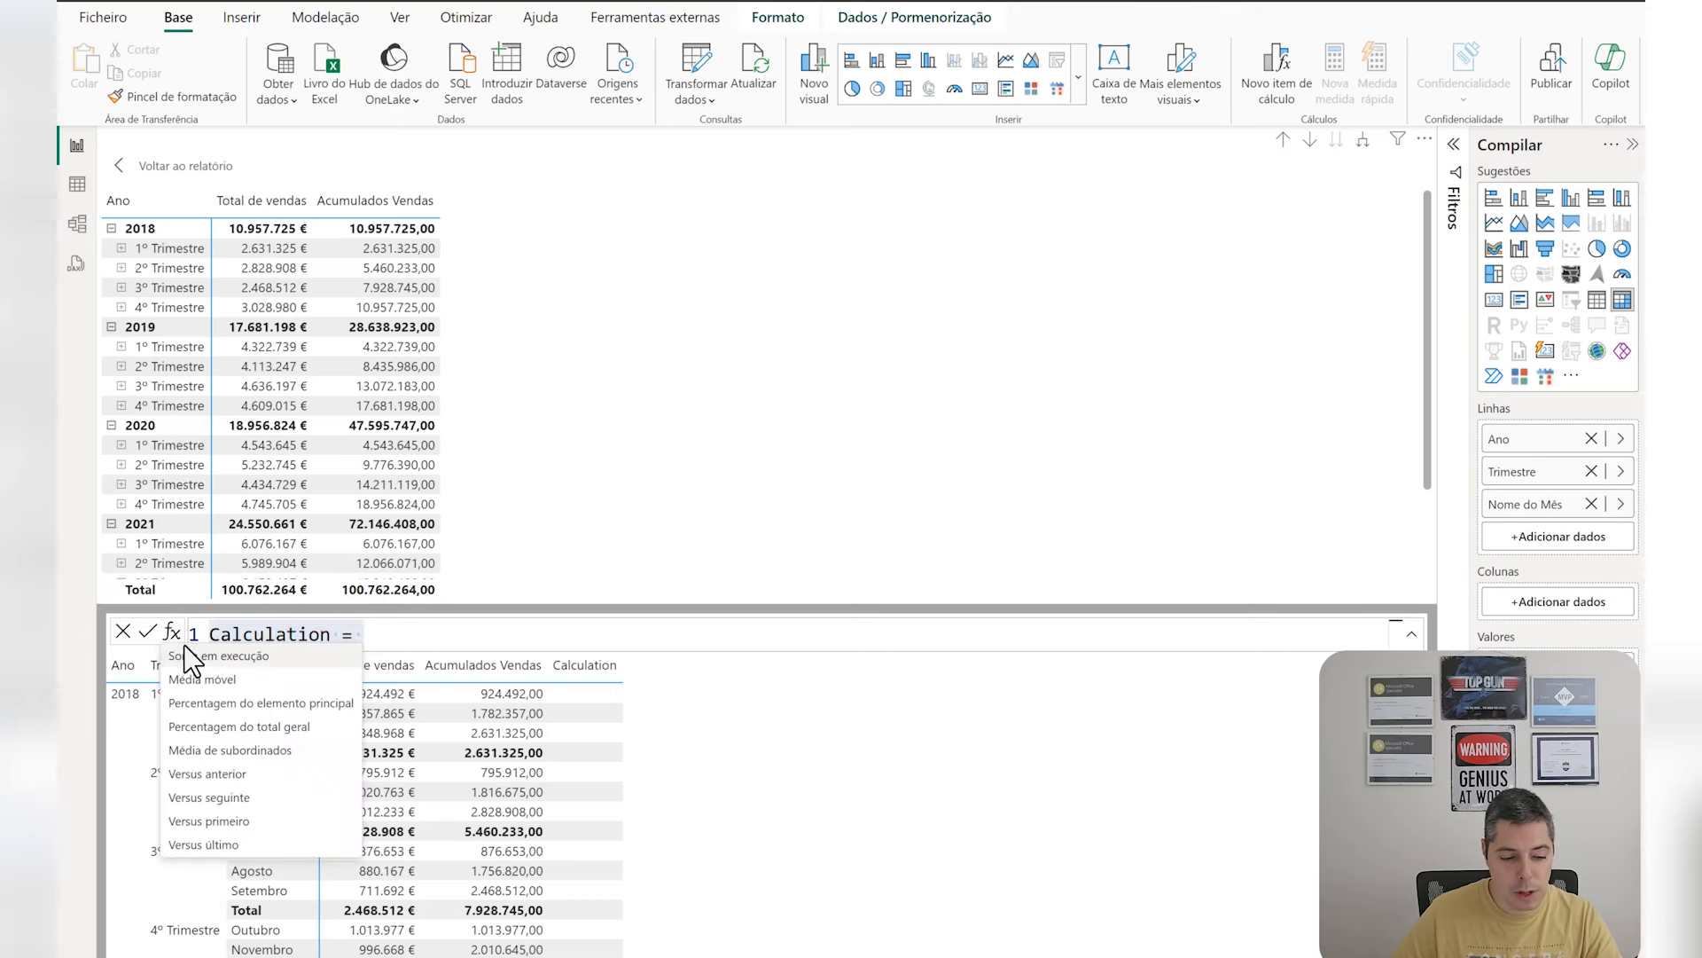
click(197, 685)
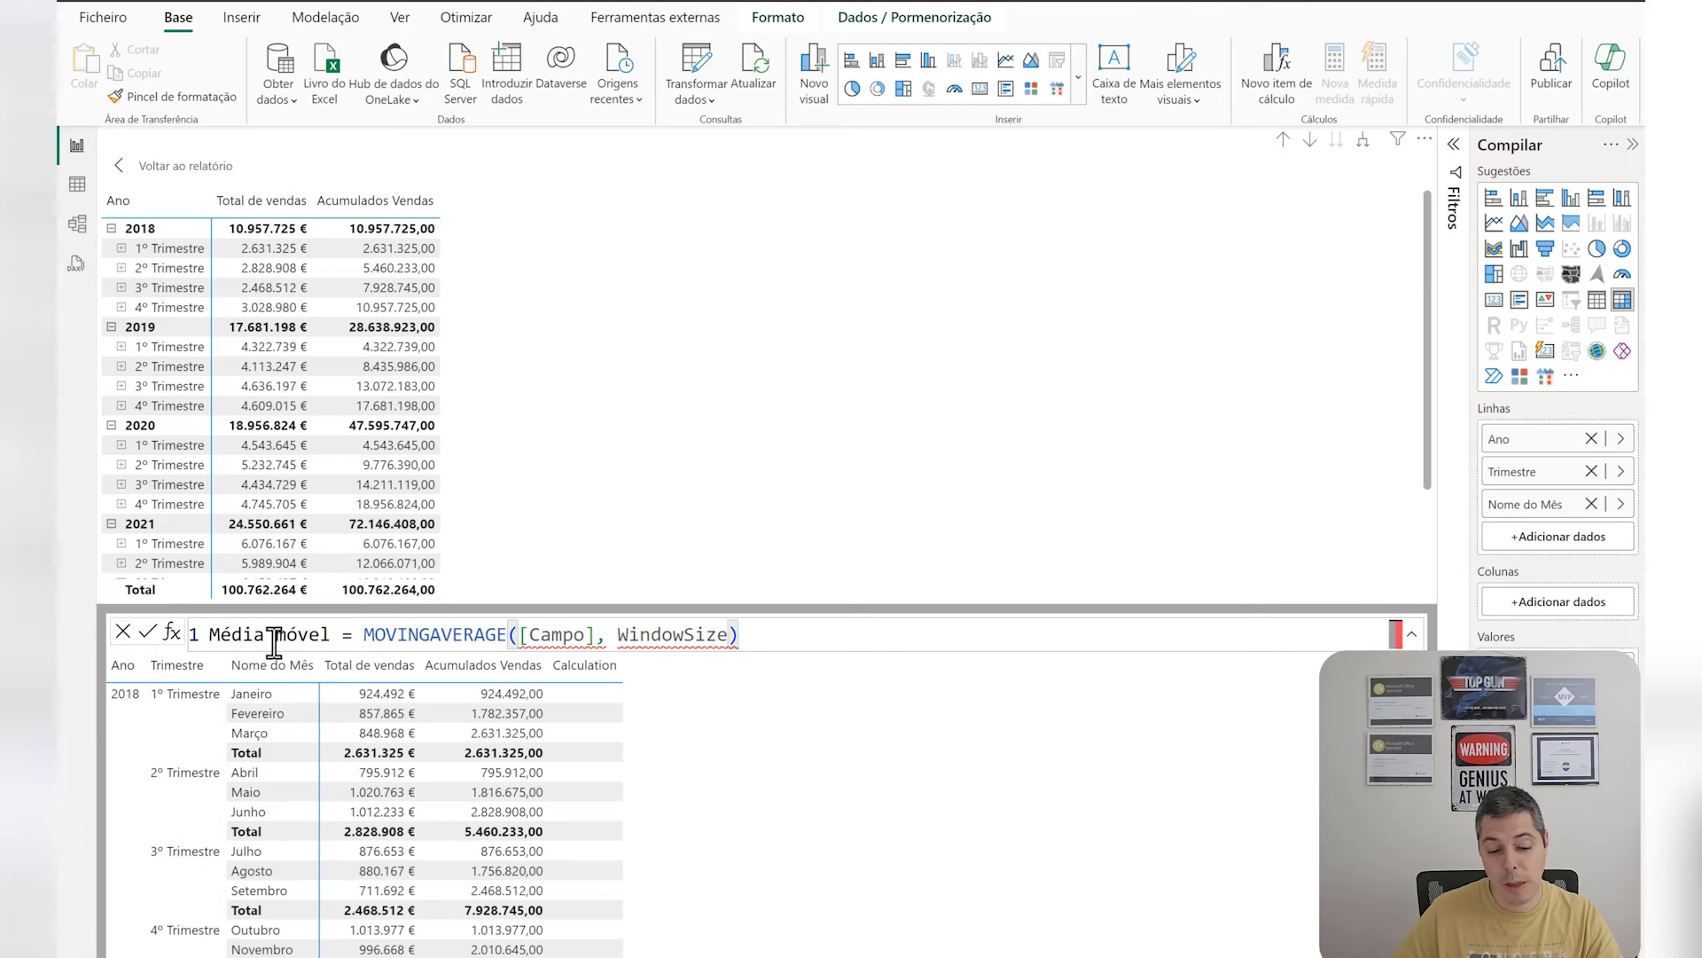
Fill the MOVINGAVERAGE template with Total de vendas as the field and a window size of 2, and commit it.
double_click(535, 635)
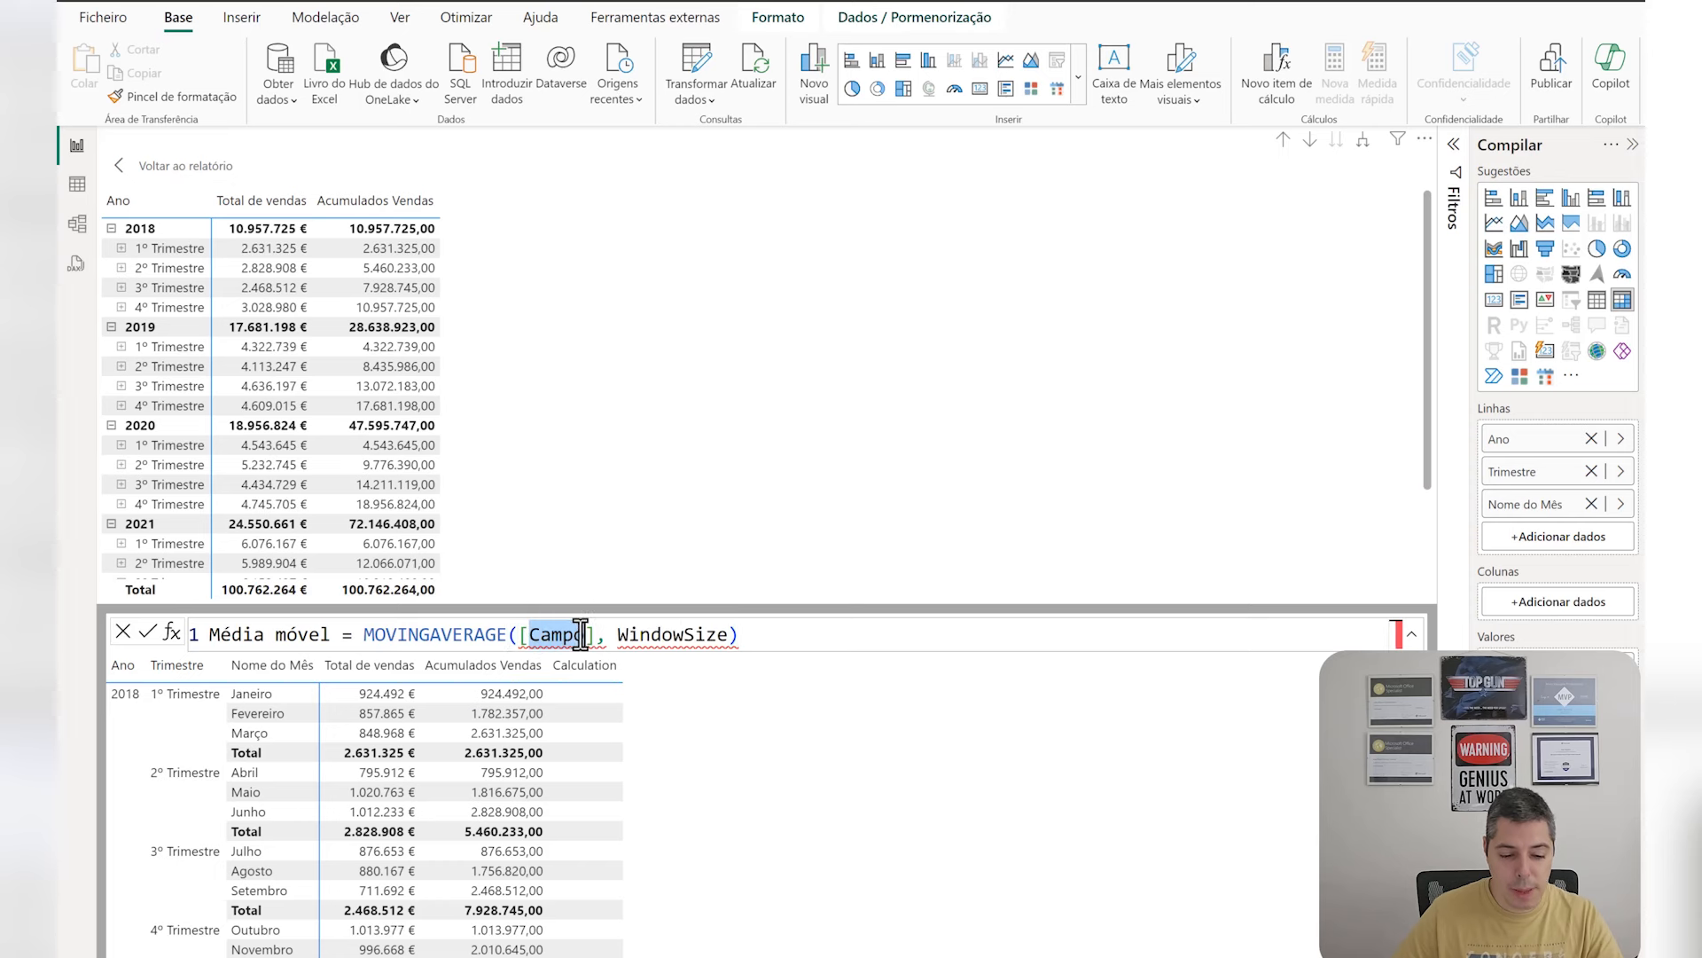
text(Total de vendas)
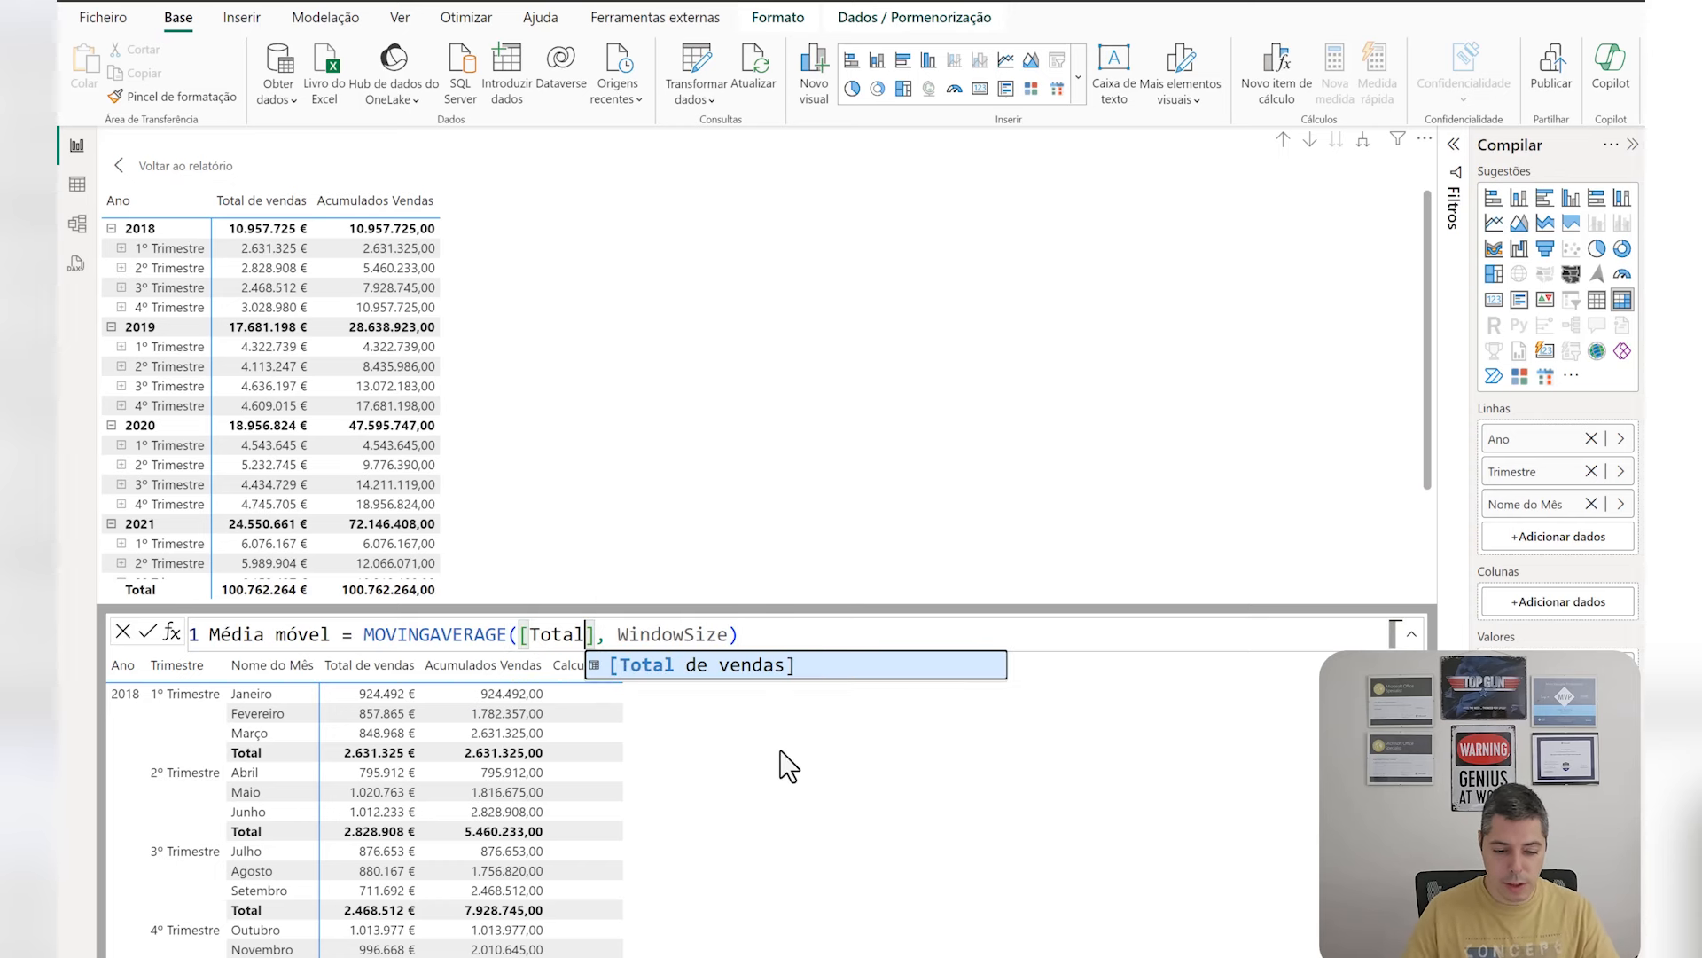
drag(728, 635, 840, 634)
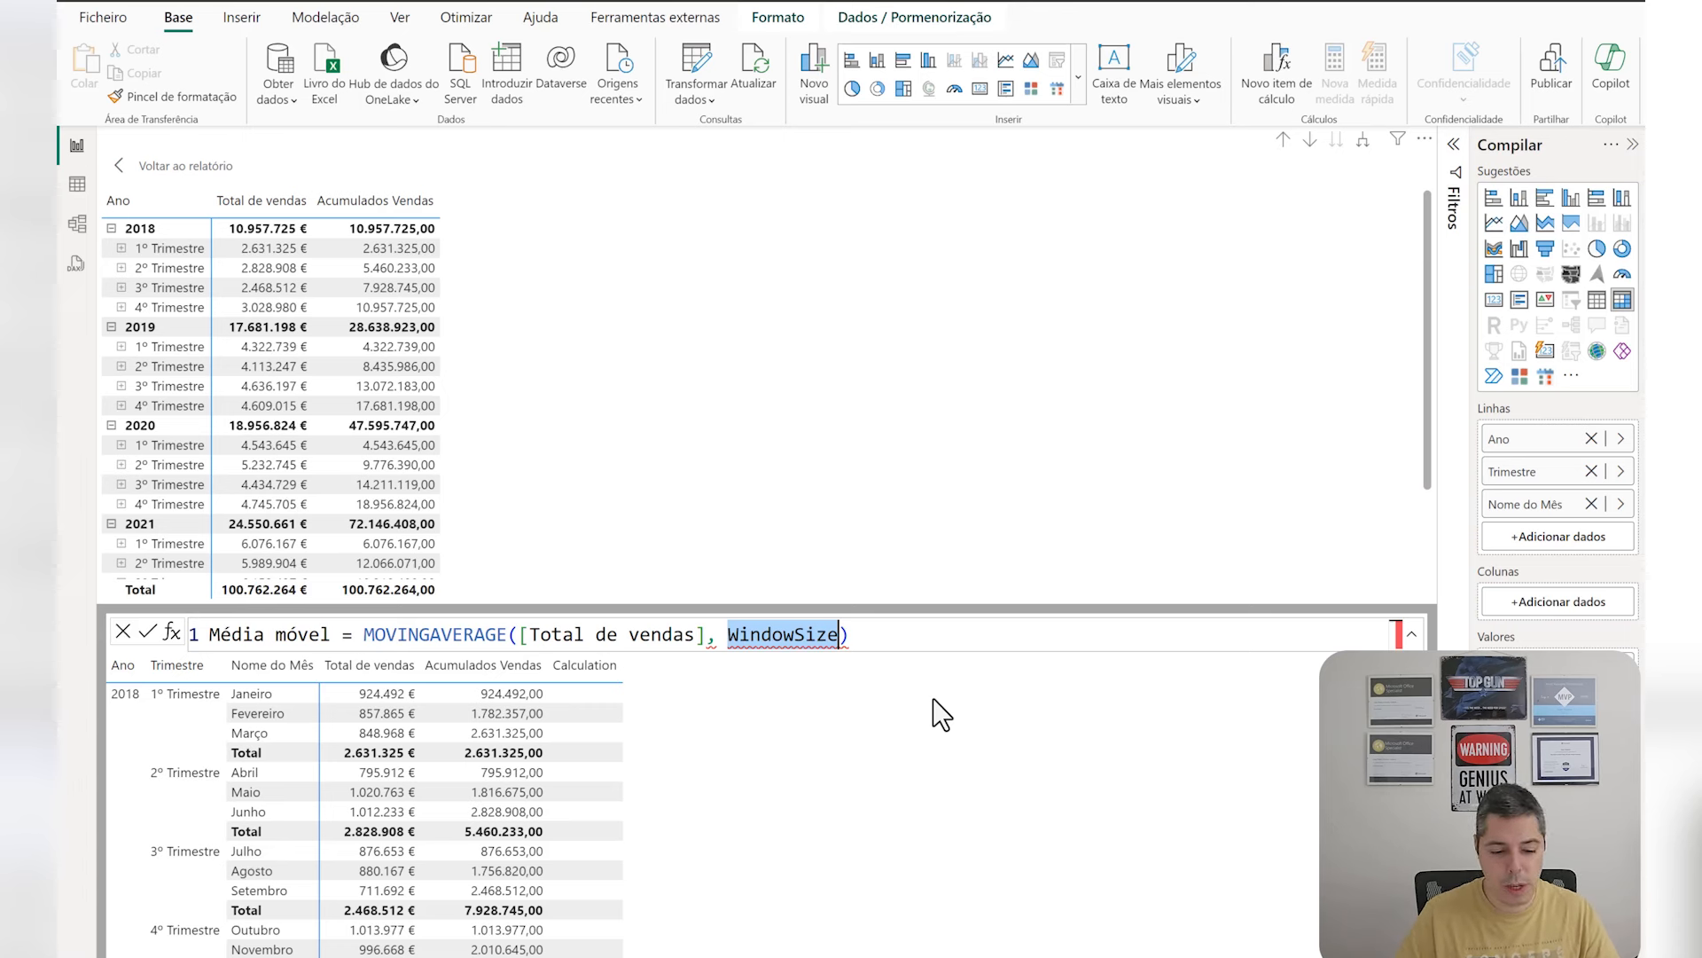
text(3)
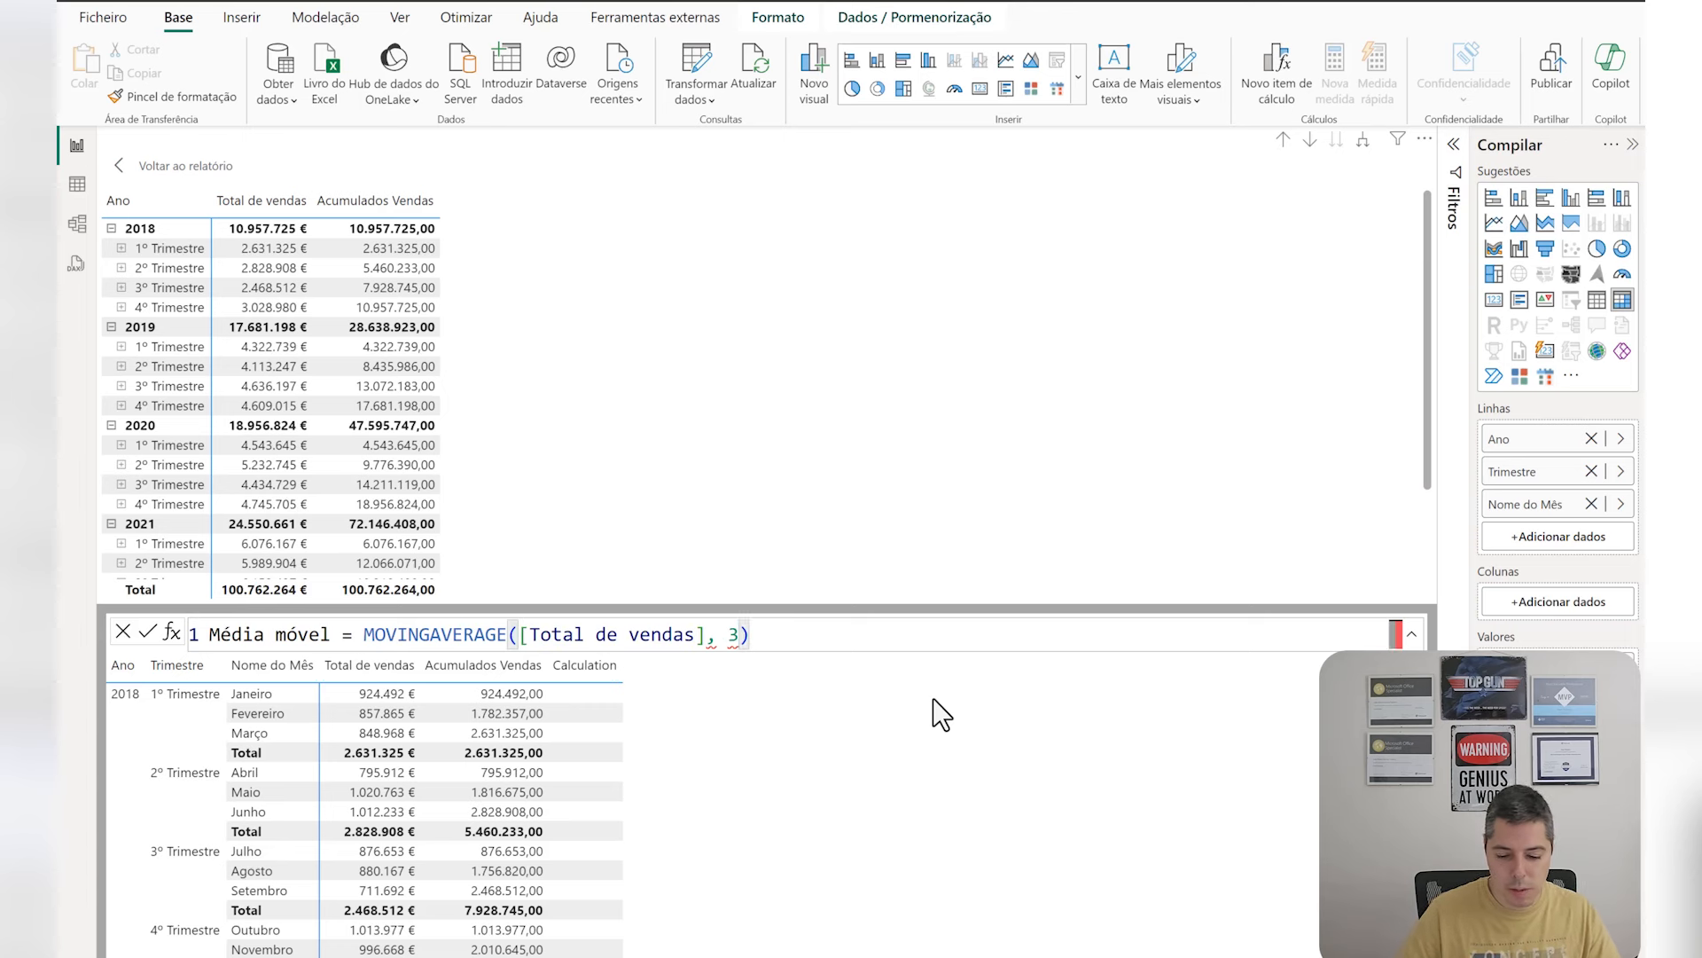
key(BackSpace)
text(2)
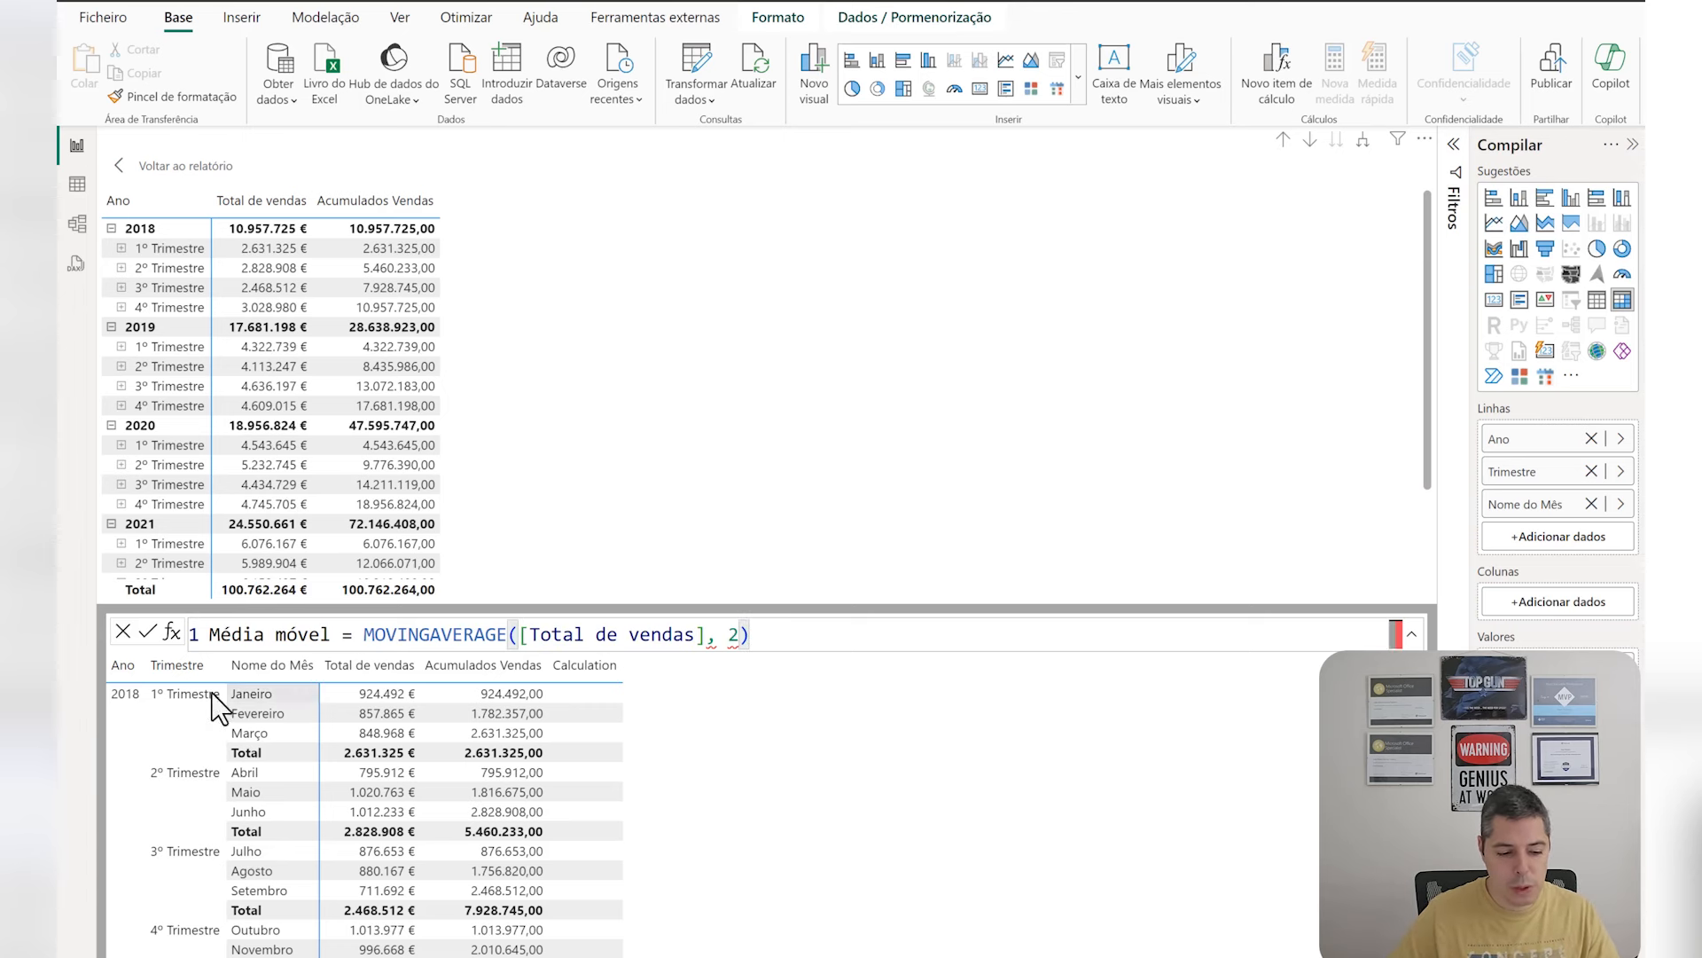
click(147, 631)
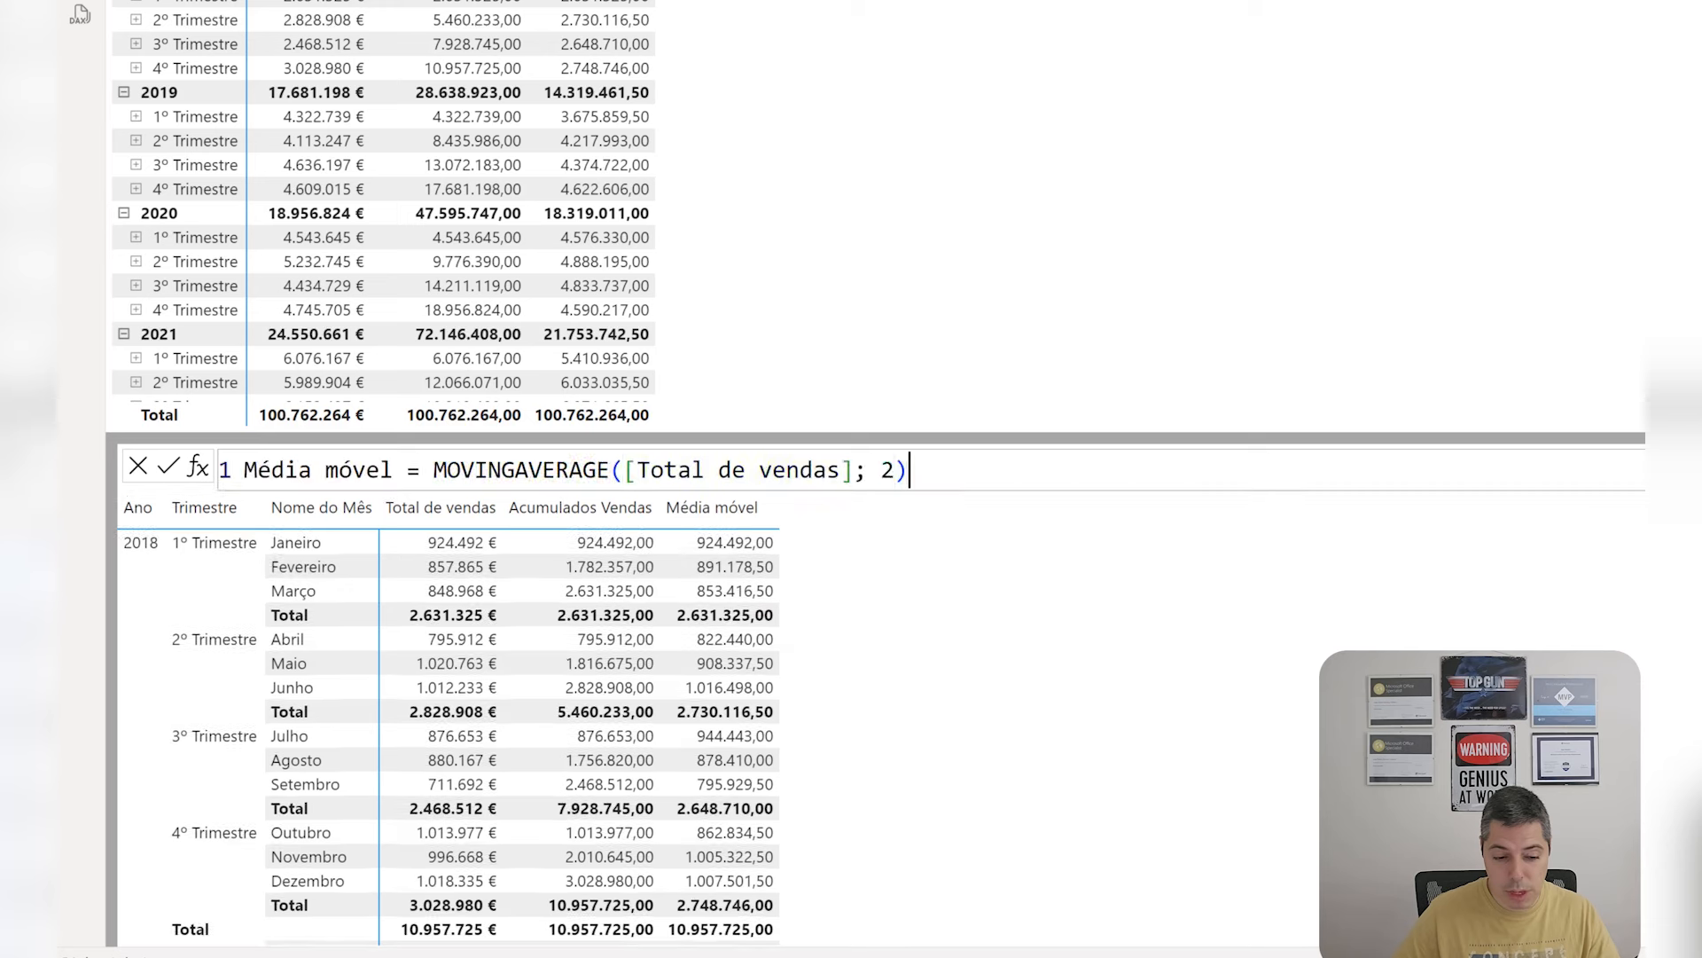
Clear the expression of Média móvel and start a fresh MOVINGAVERAGE function in its place.
drag(433, 470, 827, 470)
drag(962, 484, 1033, 481)
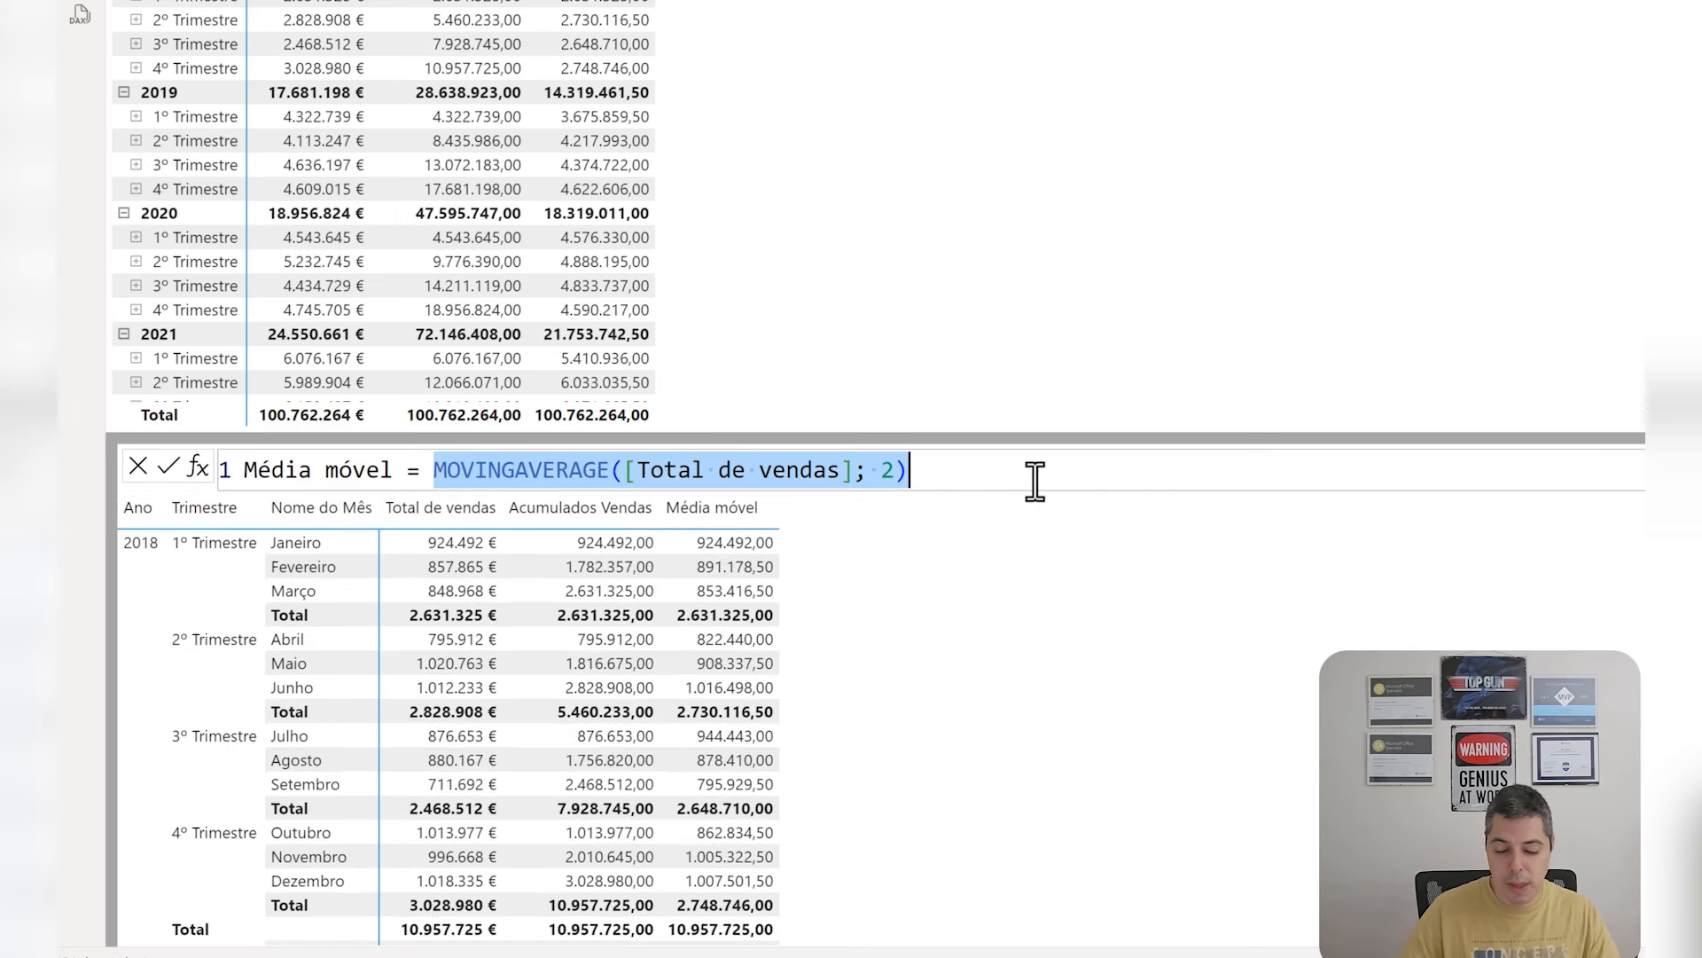
key(BackSpace)
text(Me)
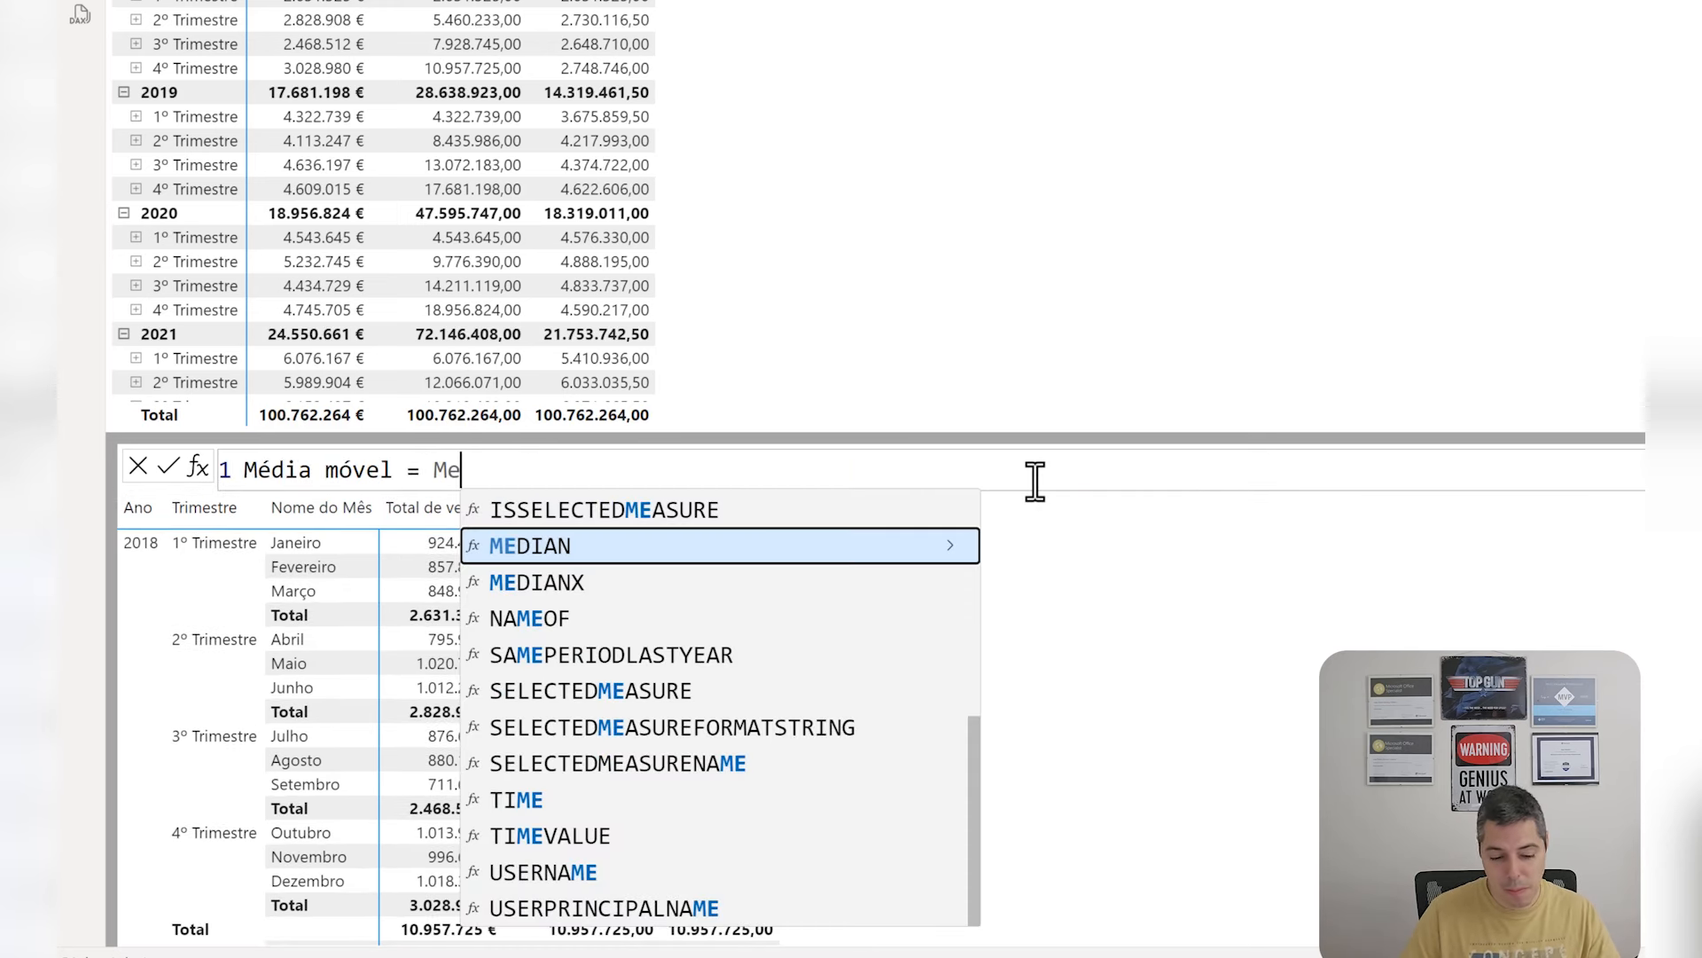
key(BackSpace)
text(ovi)
key(Tab)
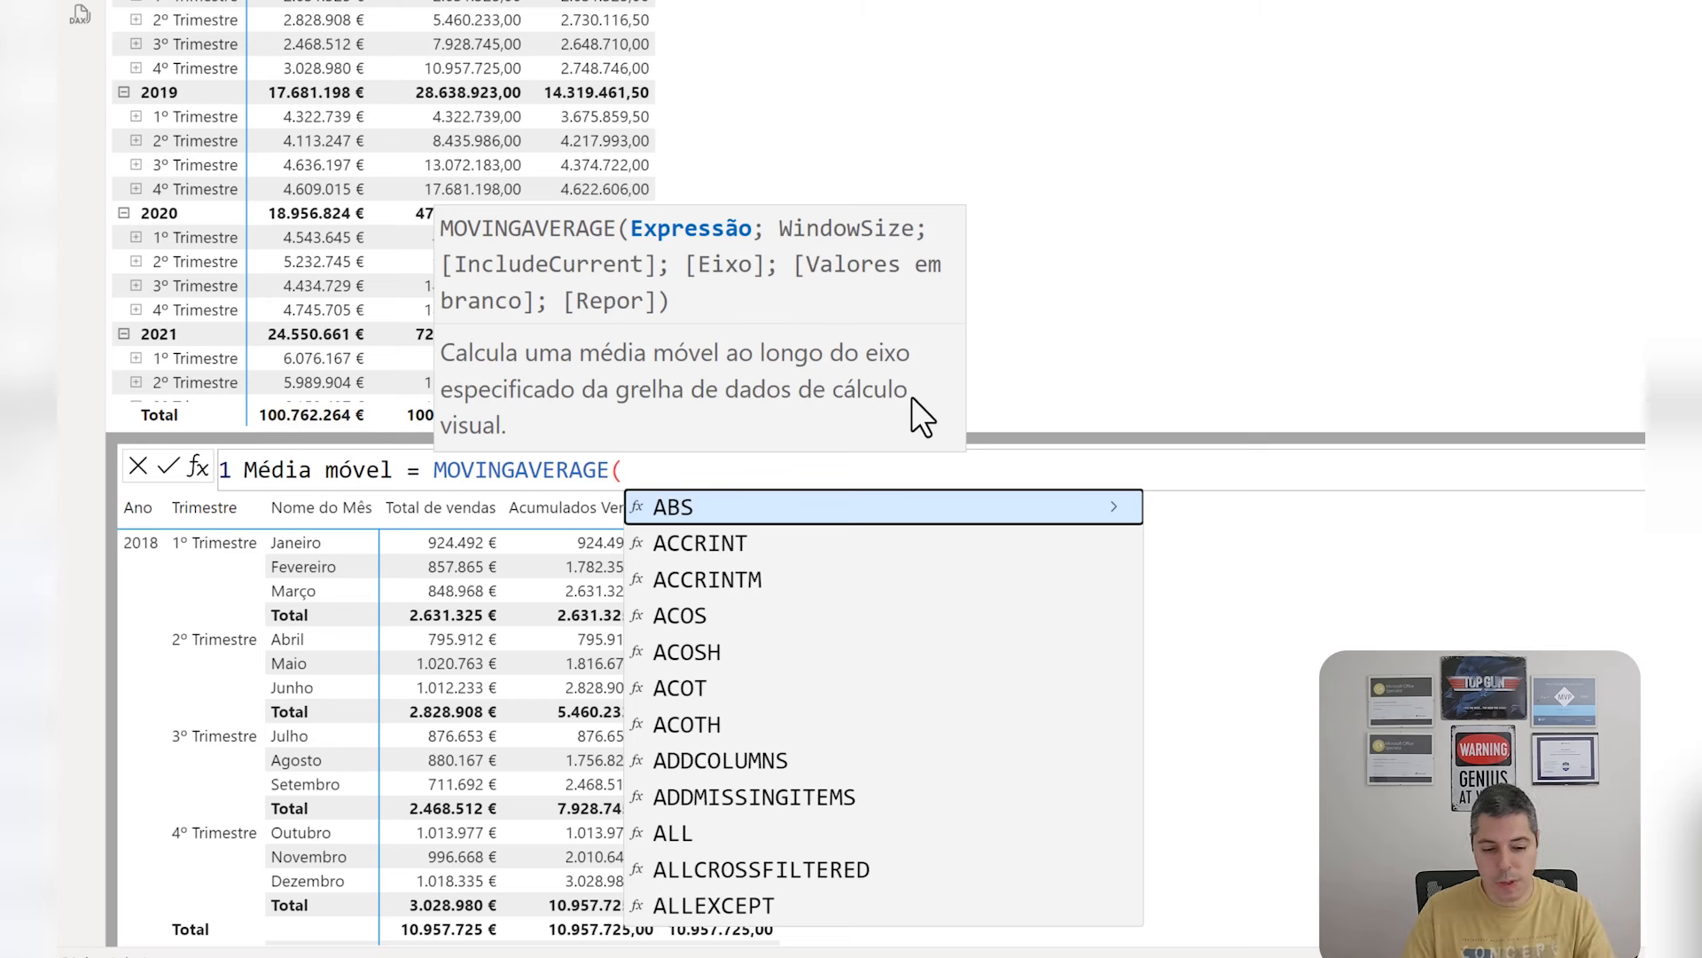
Enter [Total de vendas] as the MOVINGAVERAGE expression and 2 as its WindowSize.
text([)
key(Down)
key(Down)
key(Down)
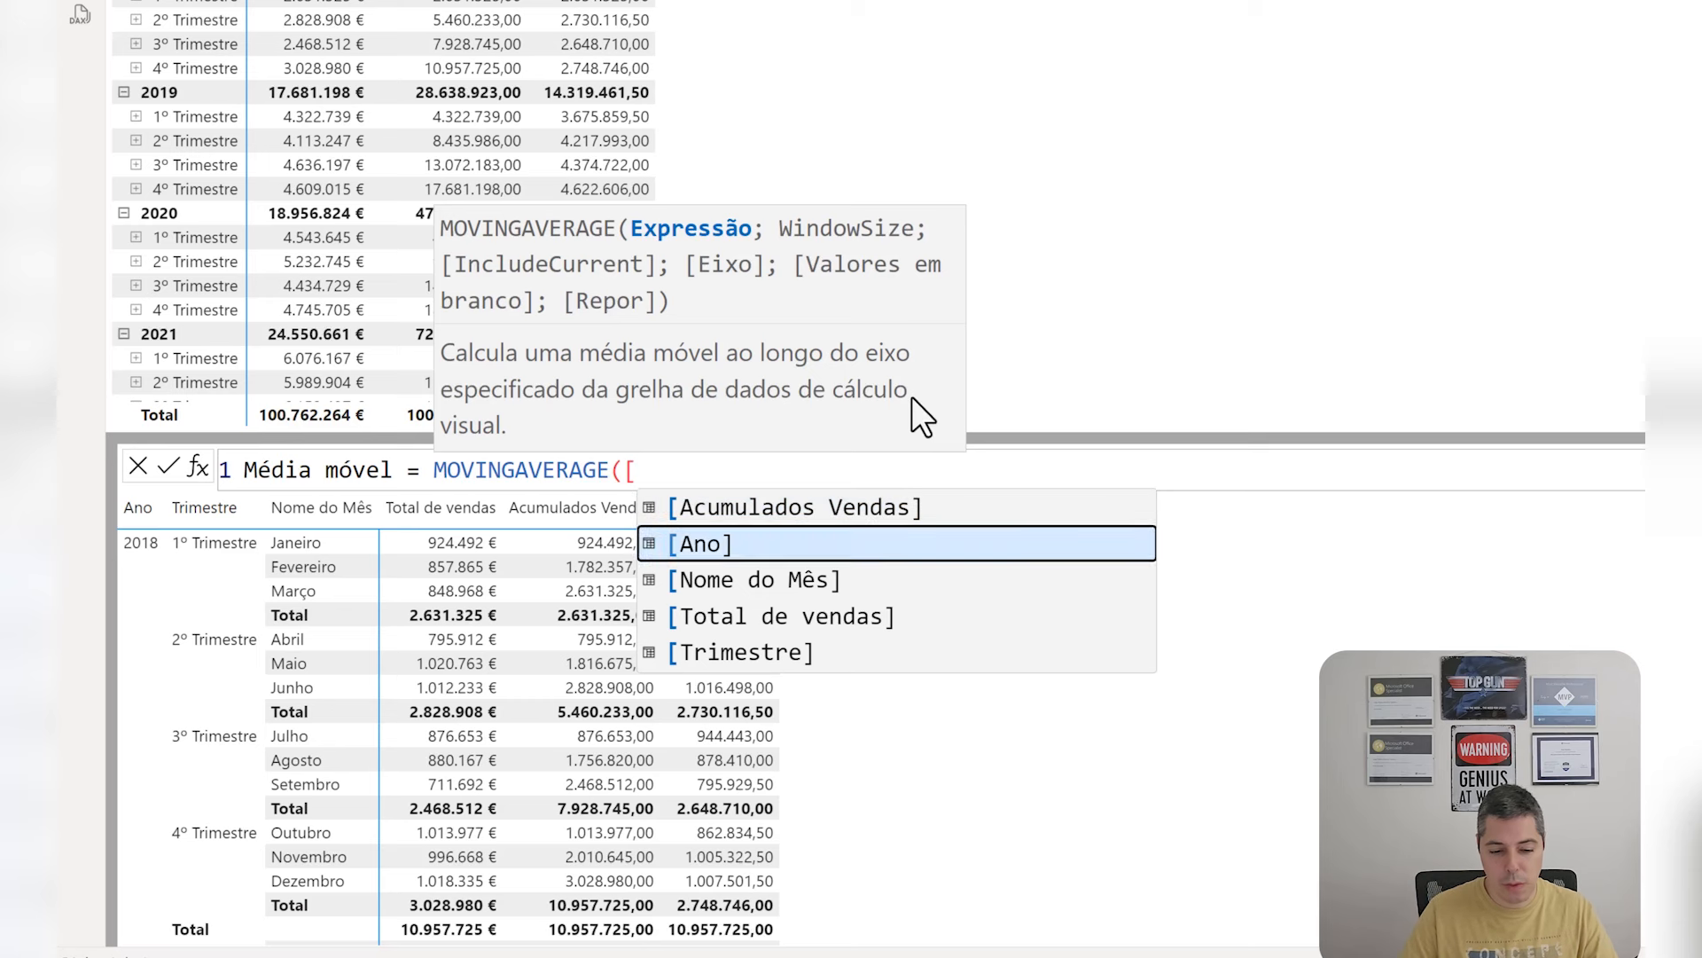
key(Tab)
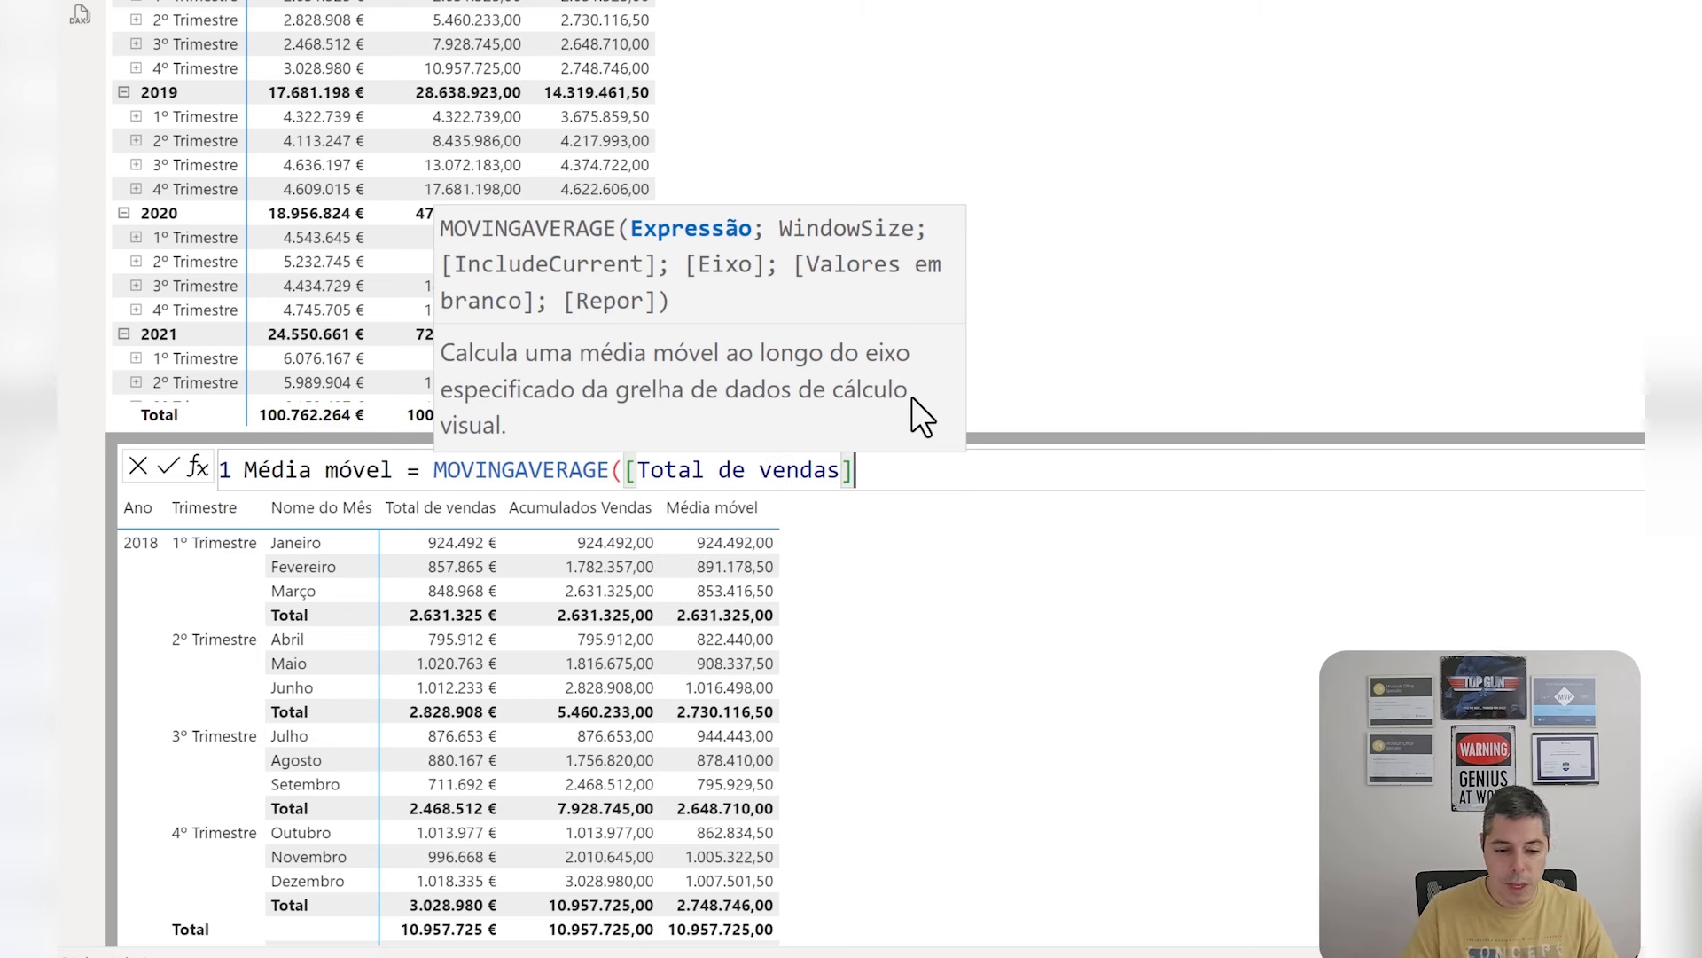
text(;3)
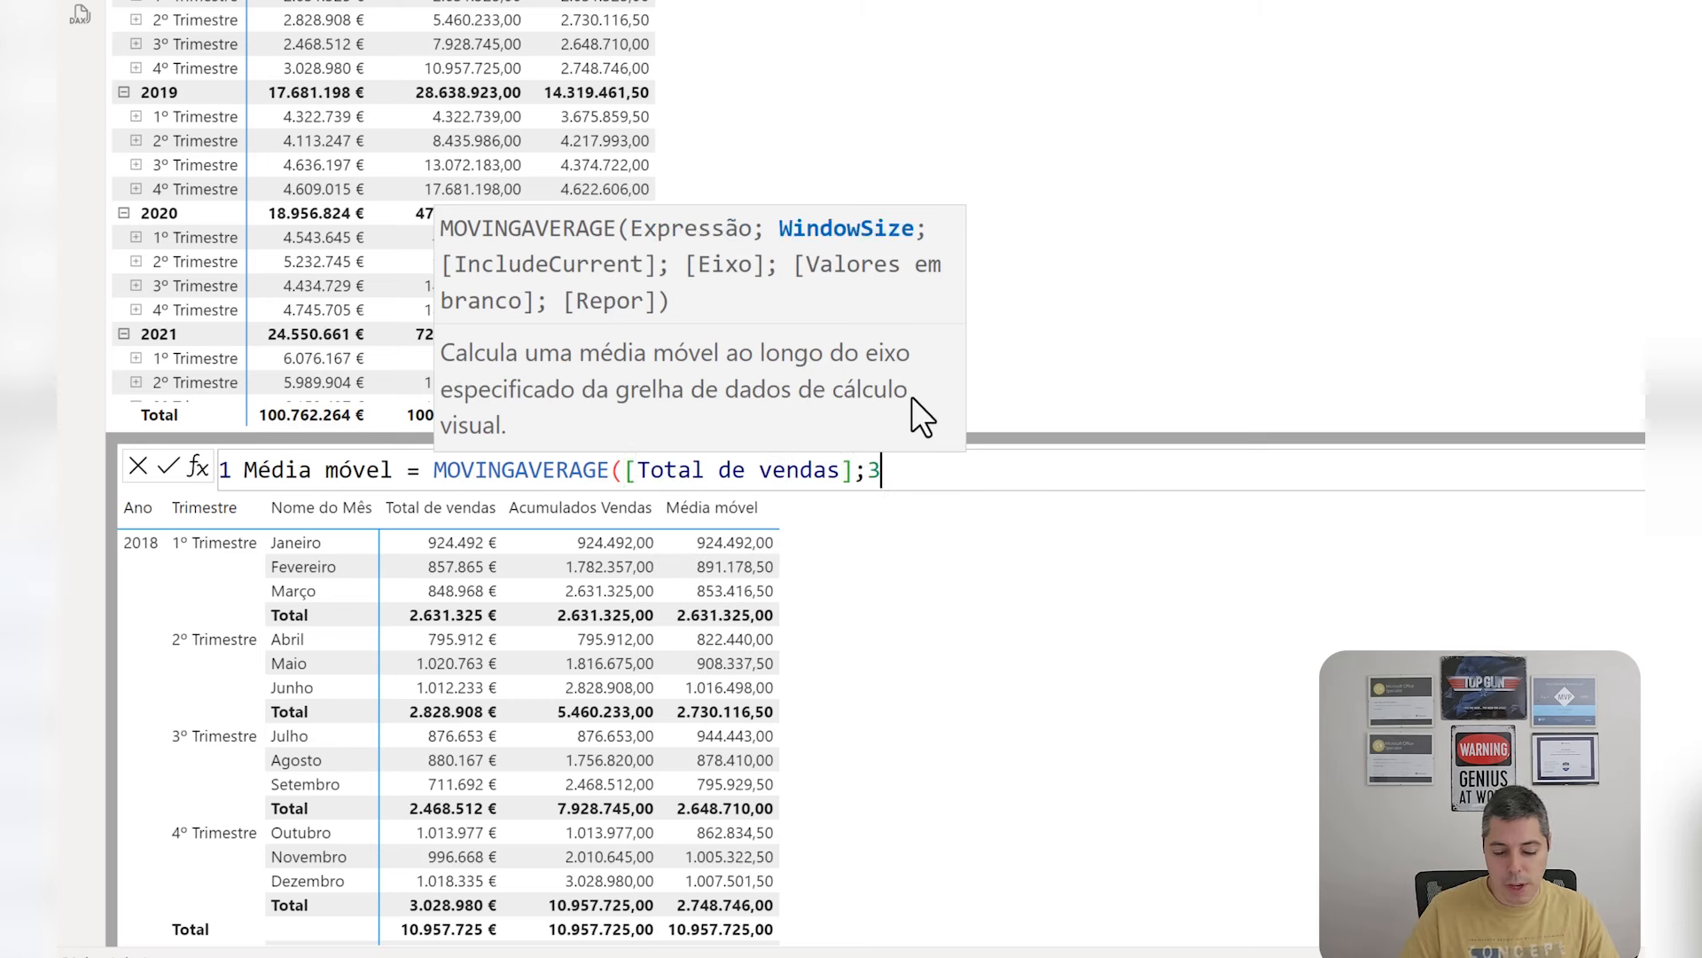
key(BackSpace)
text(2;)
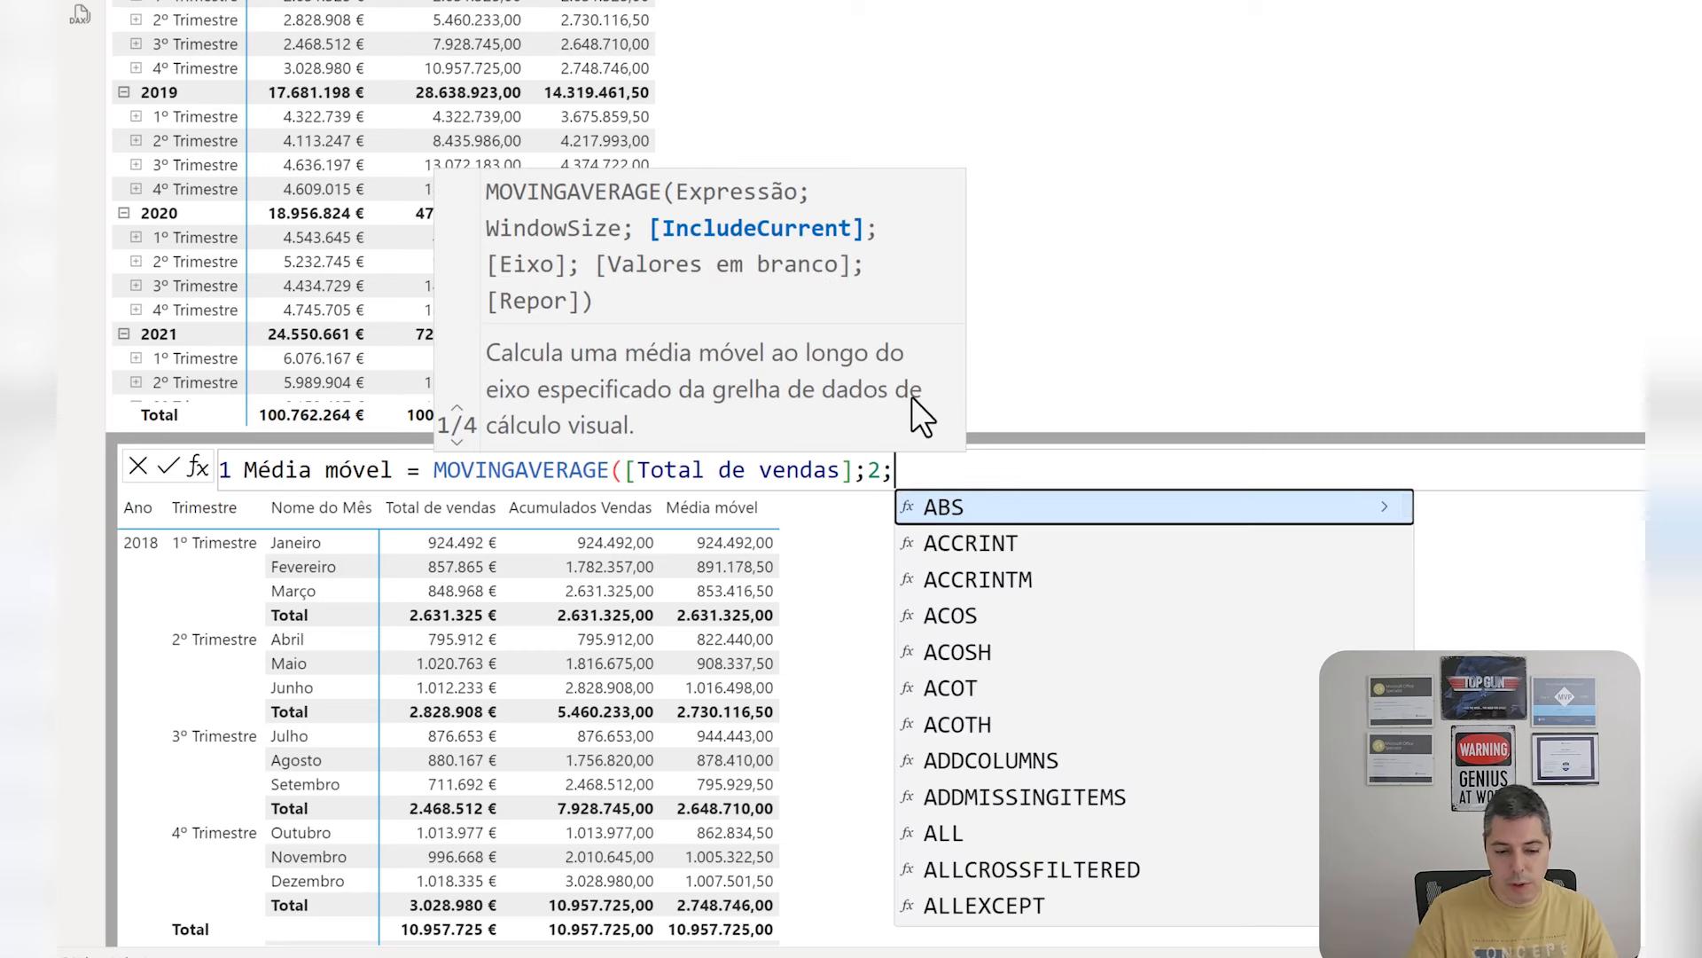
Complete the MOVINGAVERAGE formula with TRUE for IncludeCurrent, an empty Eixo and HIGHESTPARENT as the last argument, and commit it.
text(Tru)
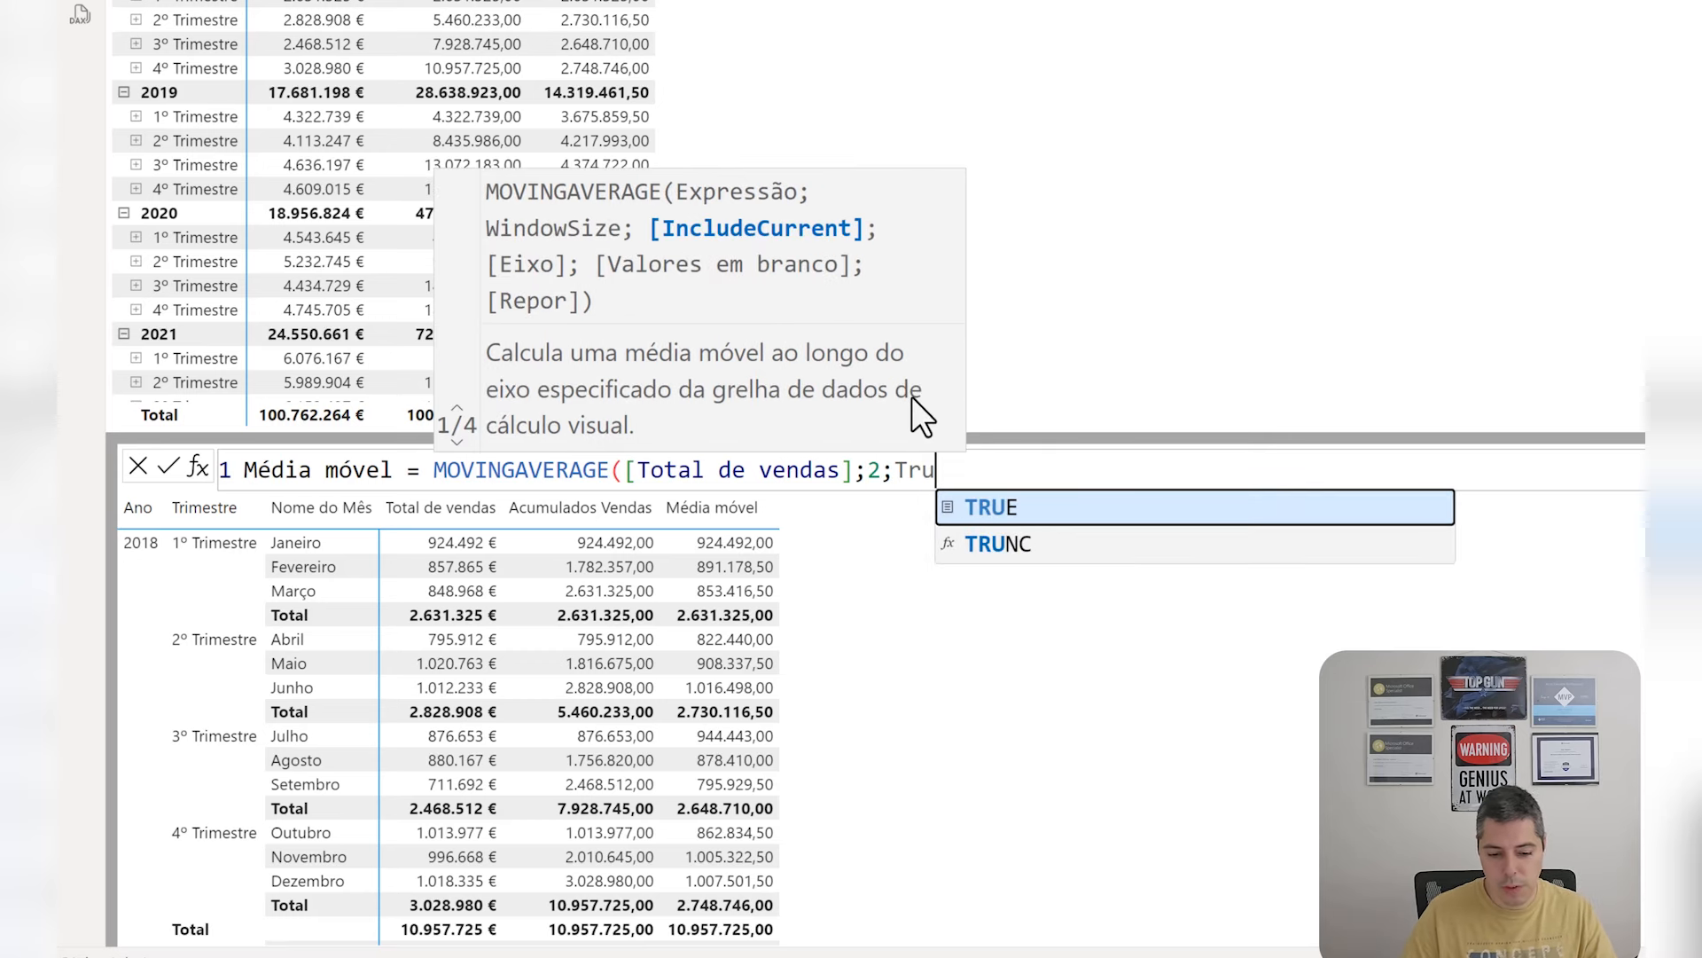
key(Tab)
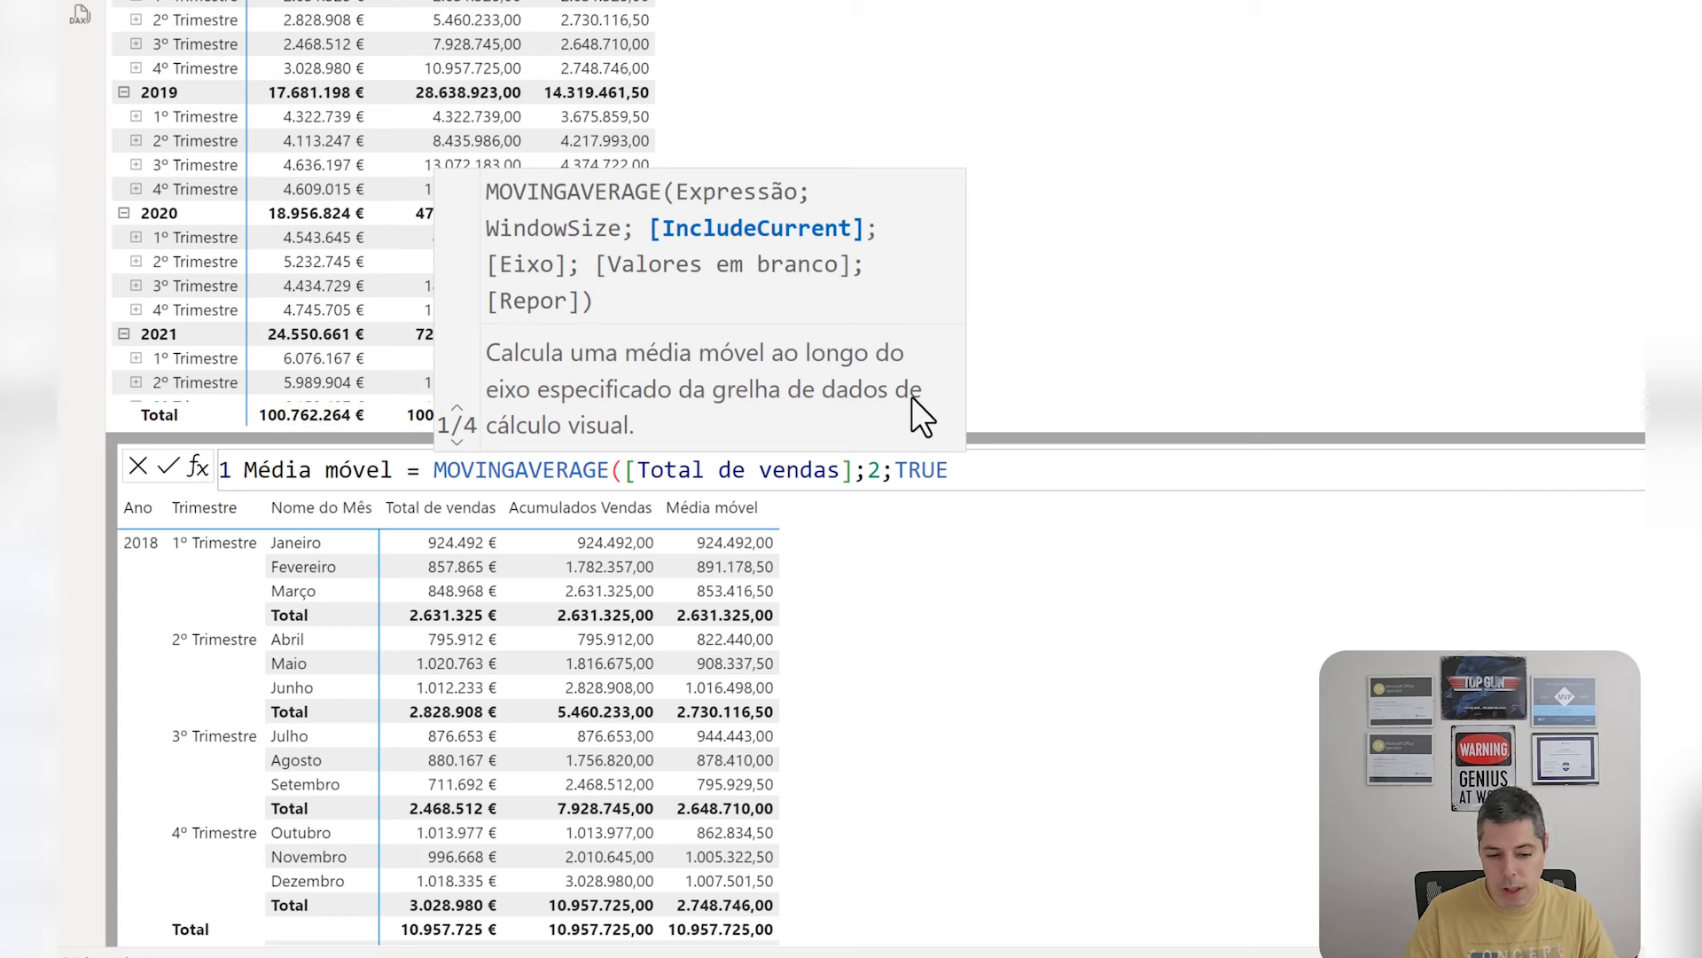
text(;)
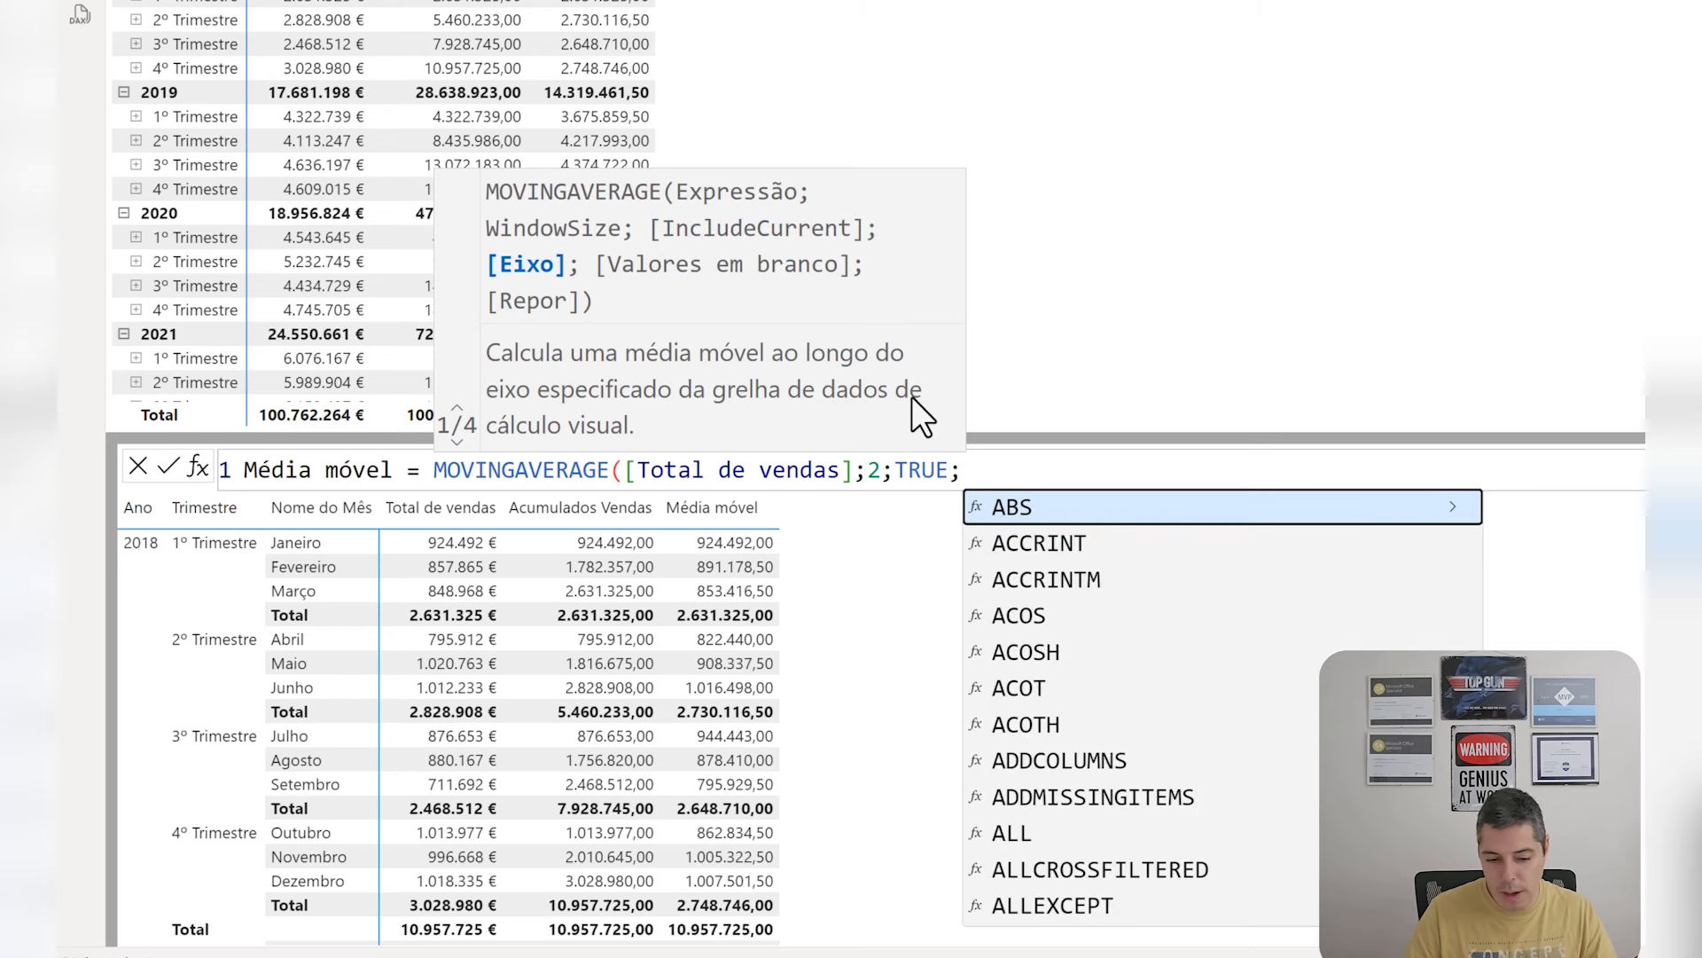
text(;)
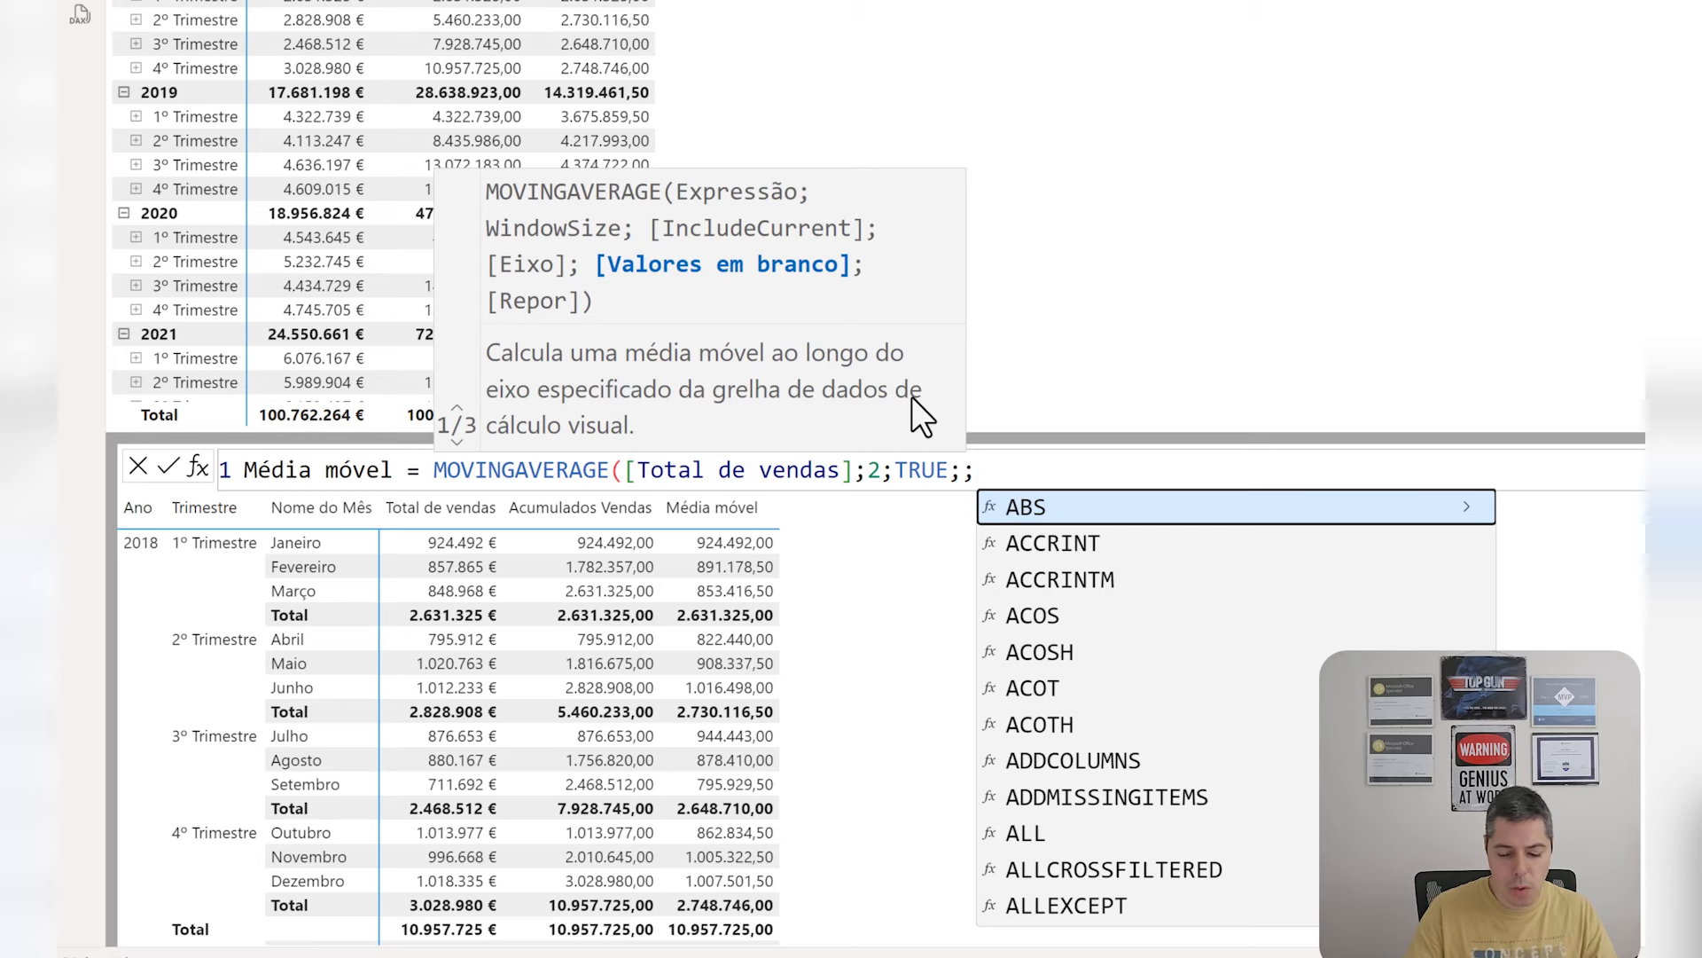
text(Hi)
key(Tab)
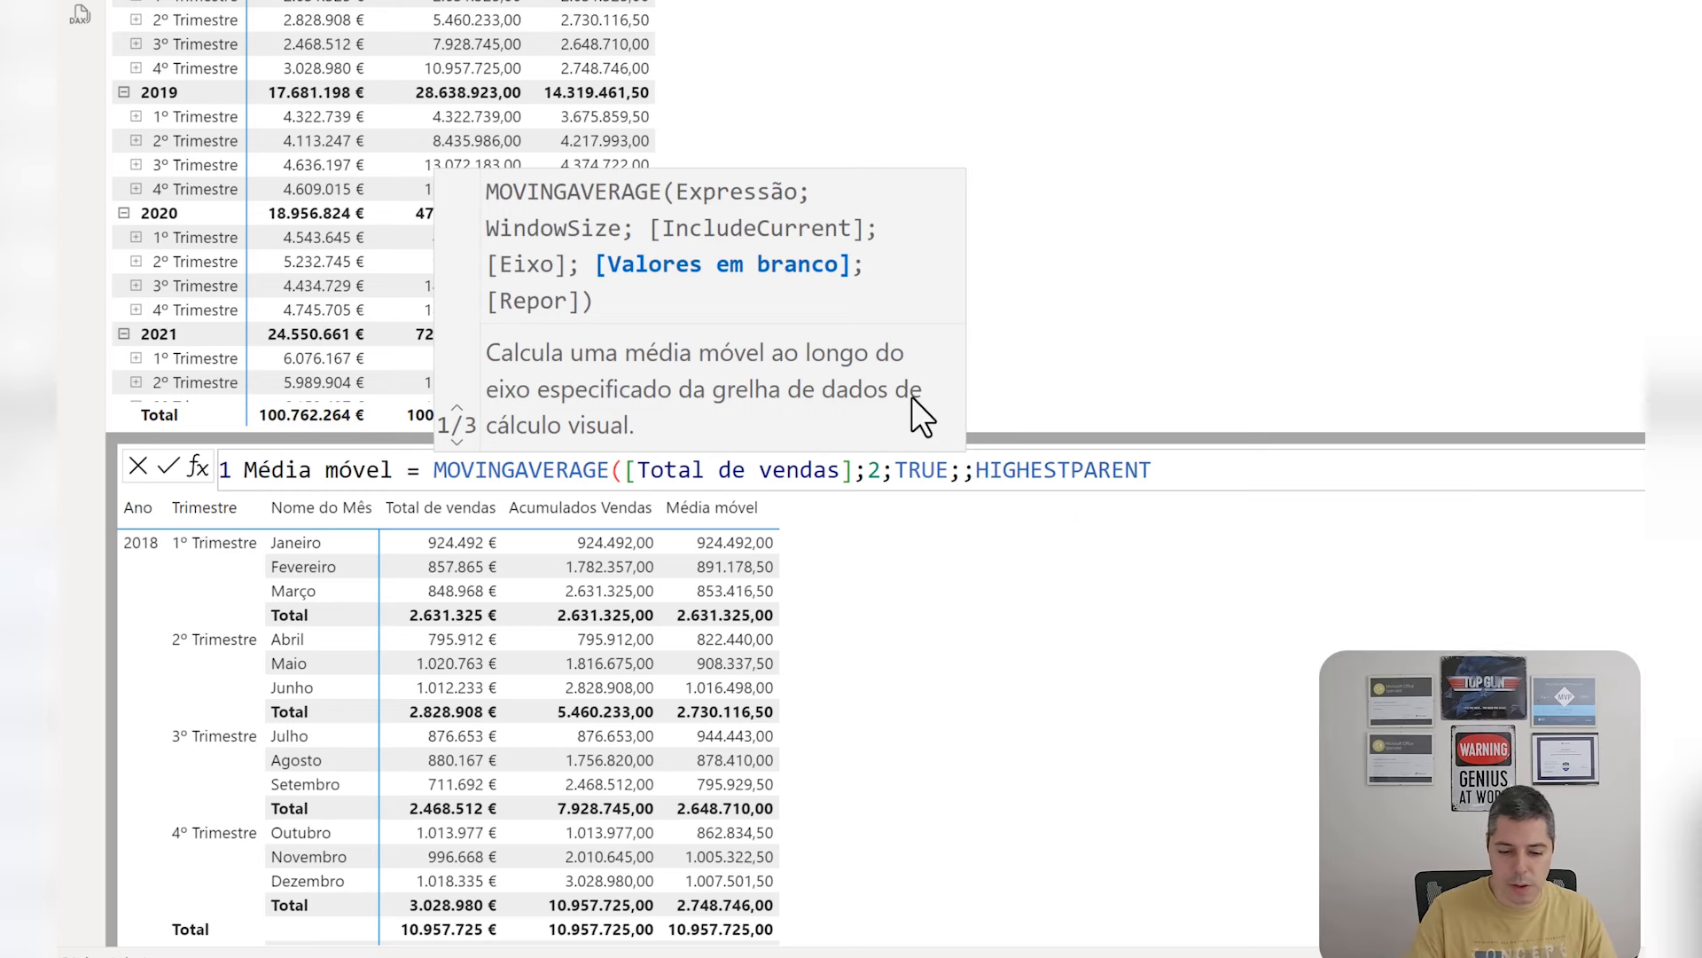
text())
key(Return)
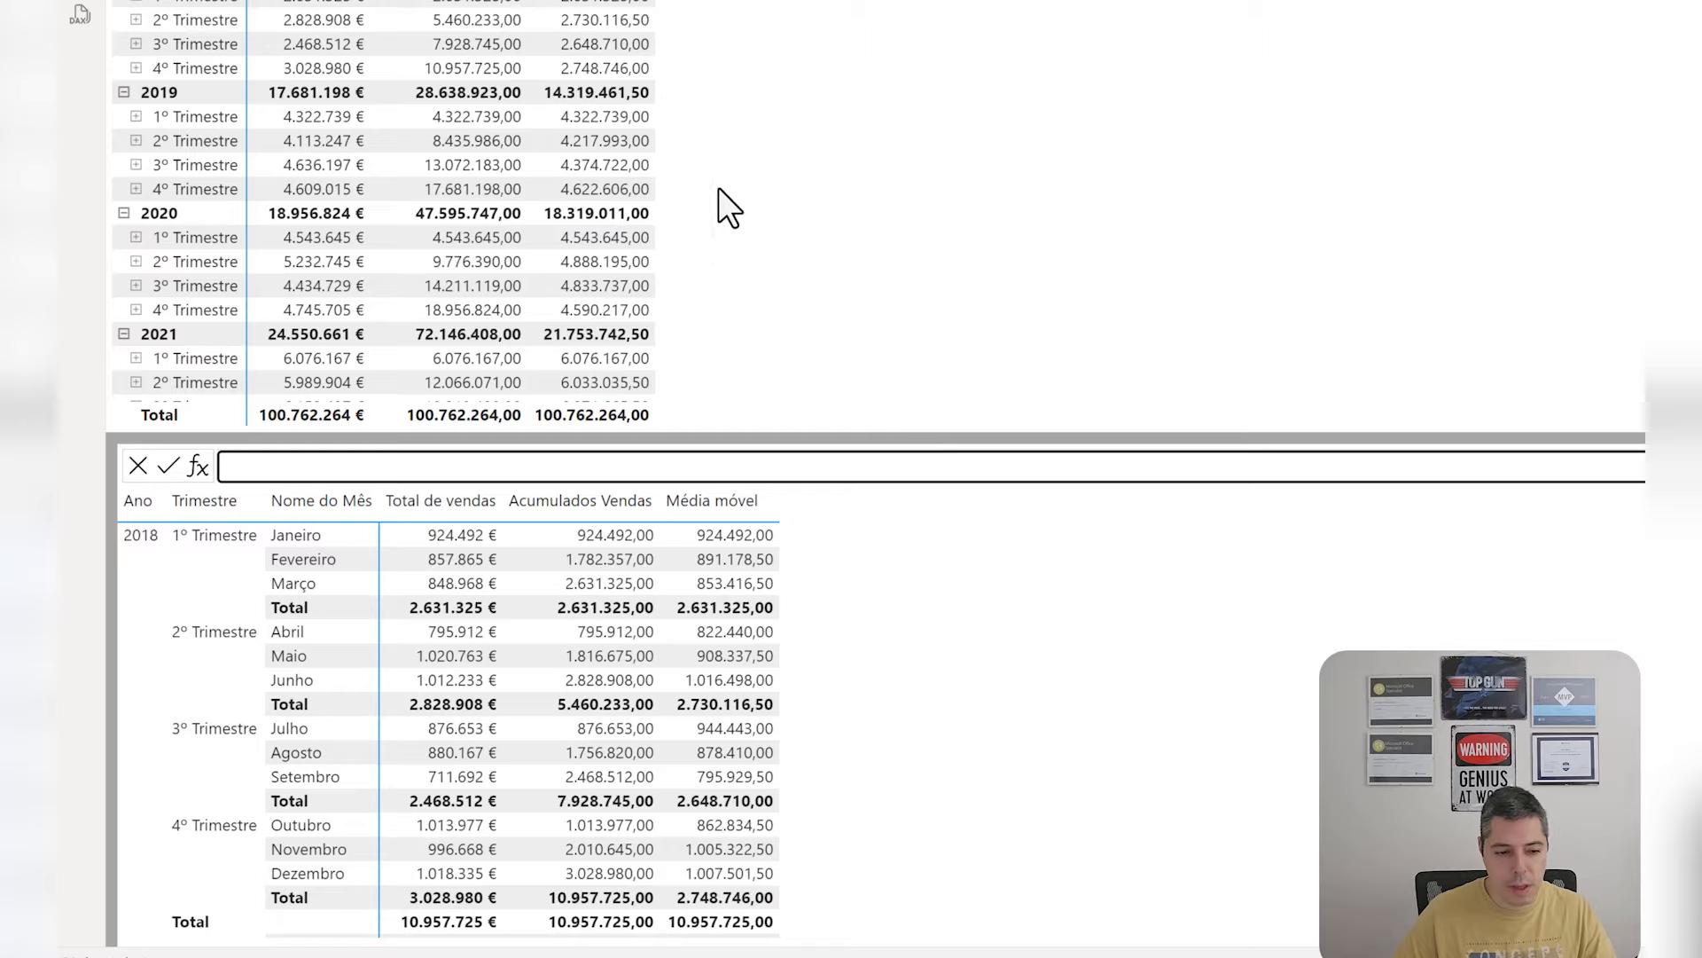
Return to the report and expand the matrix to the month level.
click(212, 175)
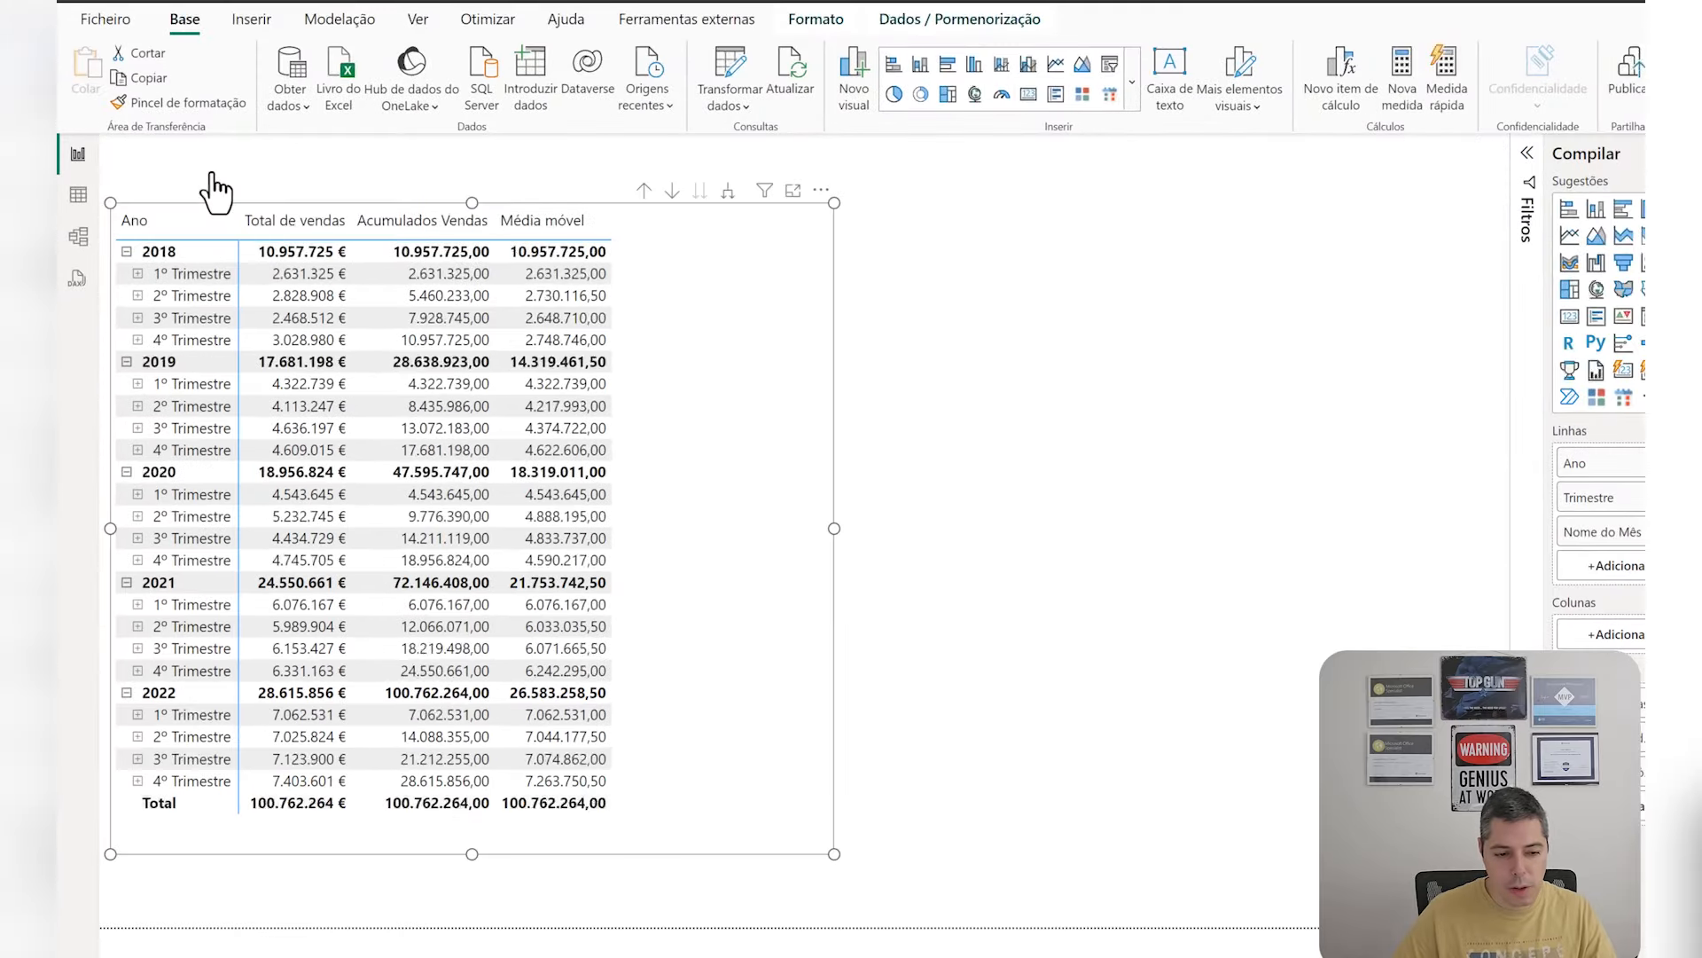
click(728, 191)
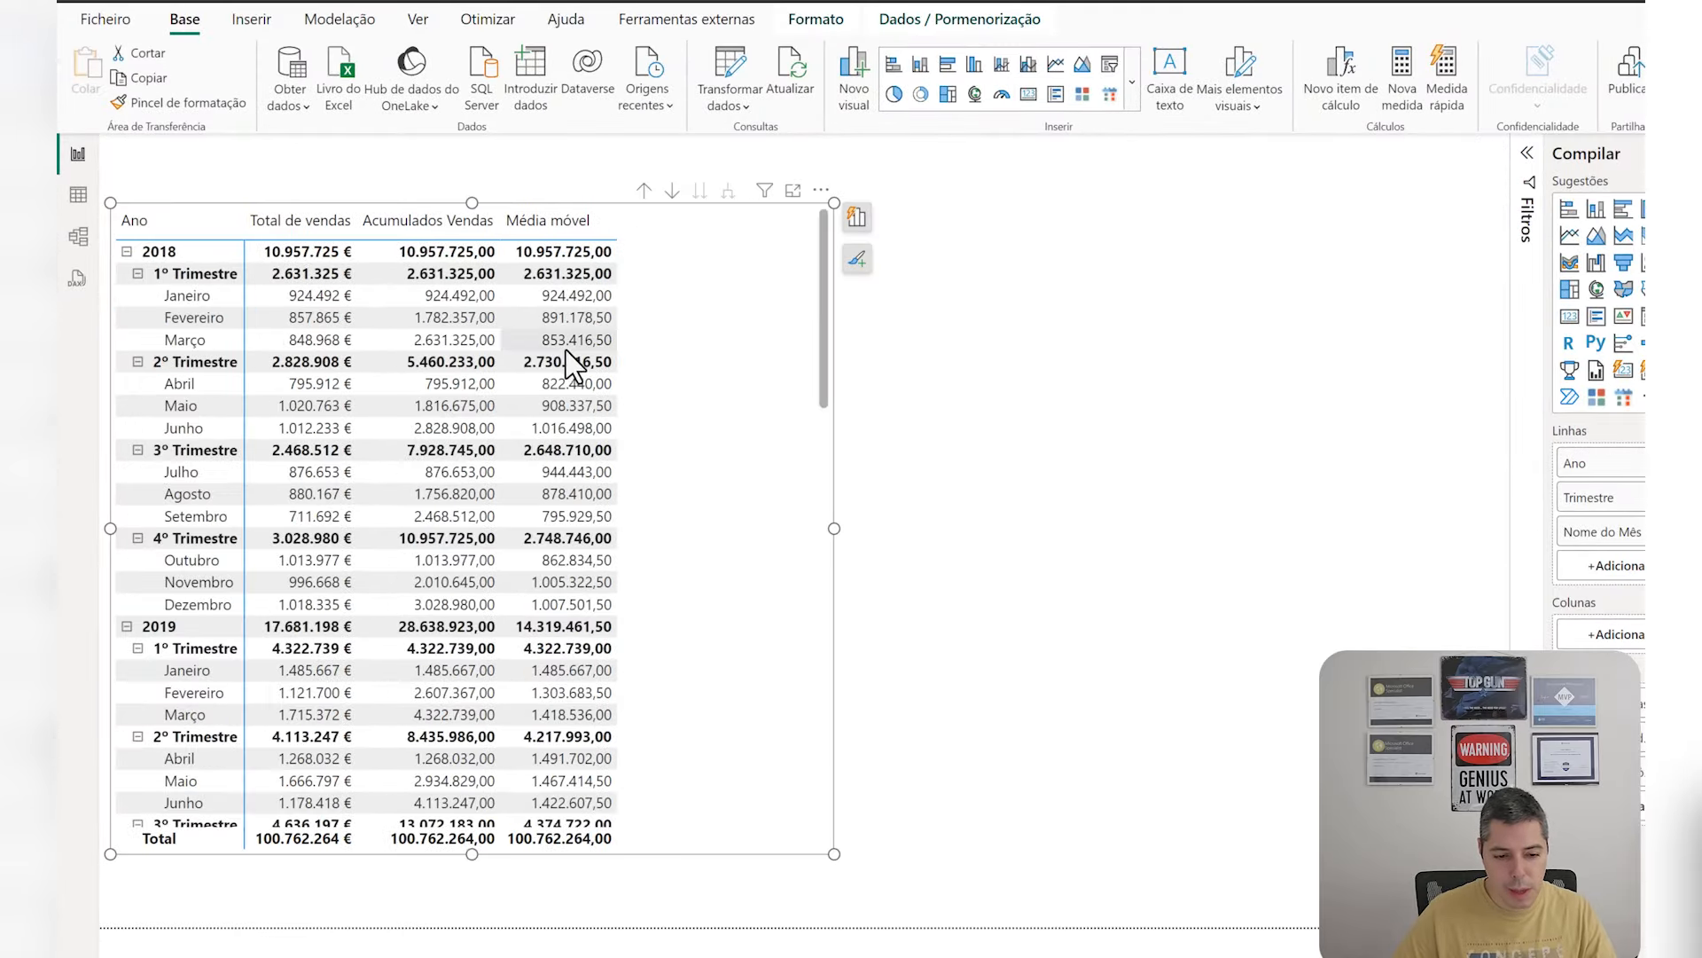